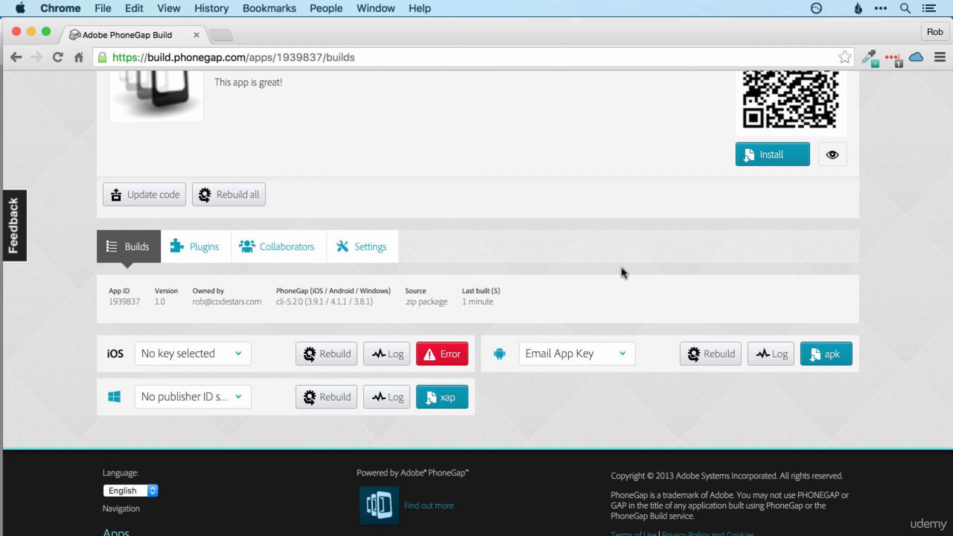
Step: Search Google for 'ios provisioning portal' in a new tab and open Apple's first Developer result
click(221, 35)
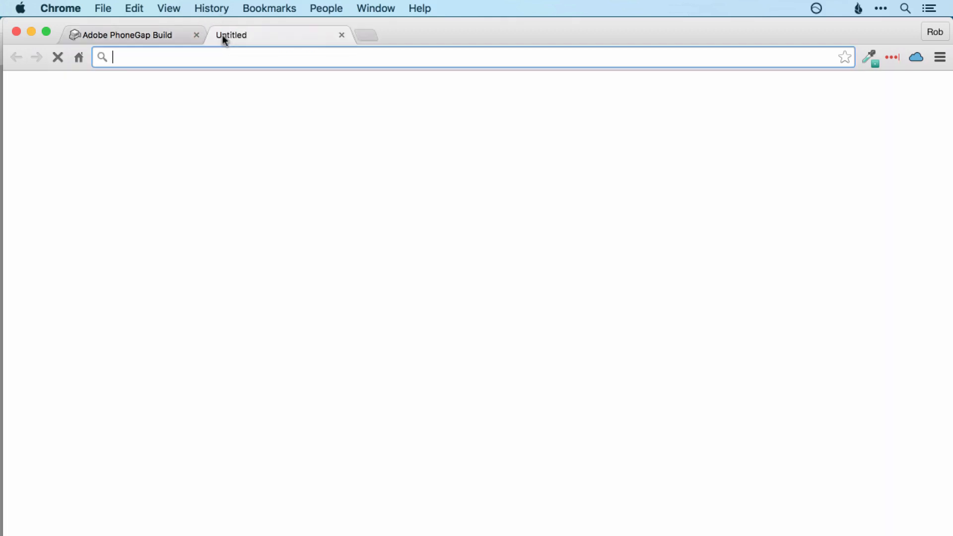
text(ios)
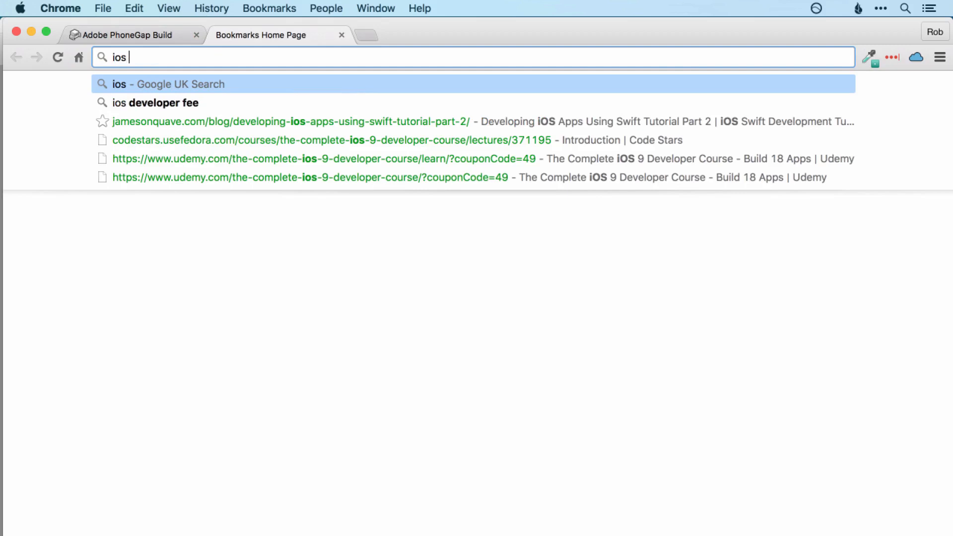
text( provisioni)
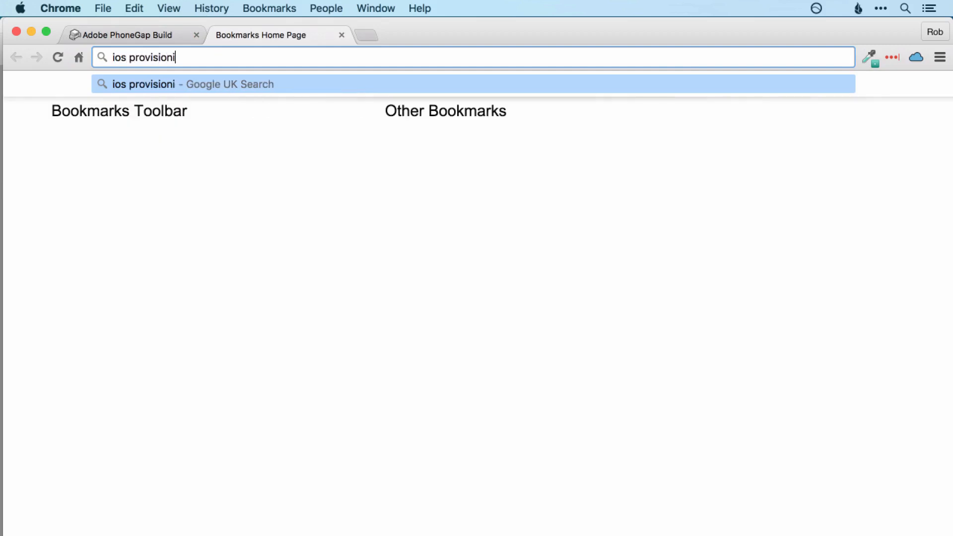
text(ng portal)
key(Return)
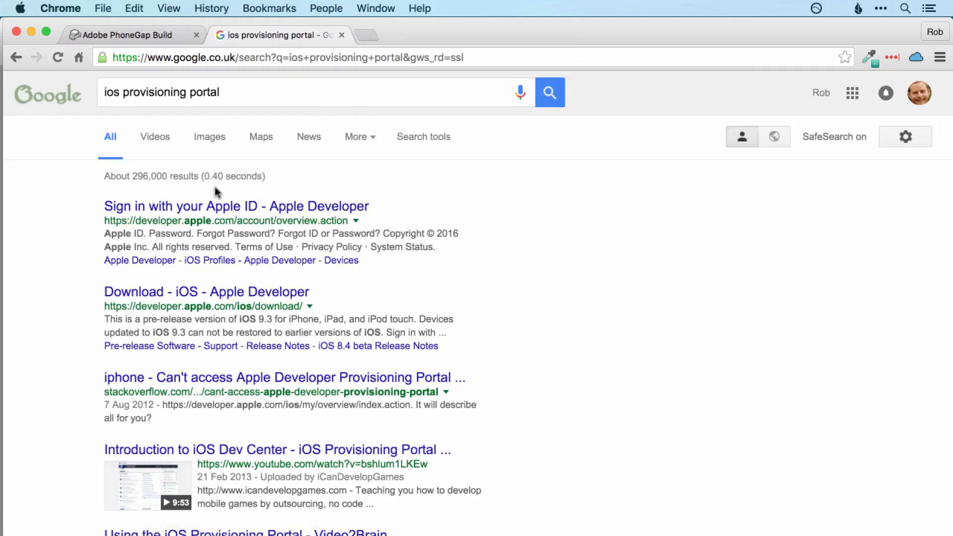
click(238, 210)
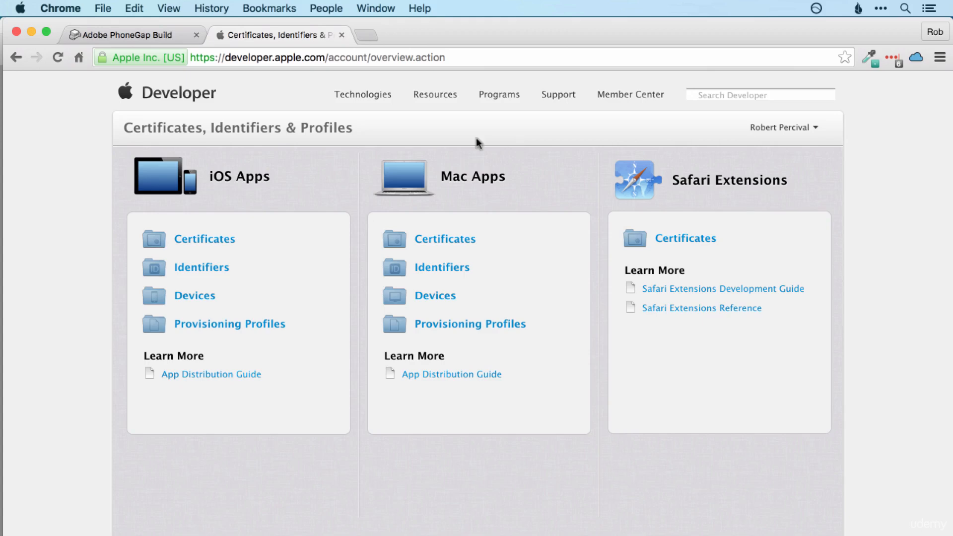
Step: From iOS Certificates, add a new certificate and select the App Store and Ad Hoc type
click(219, 240)
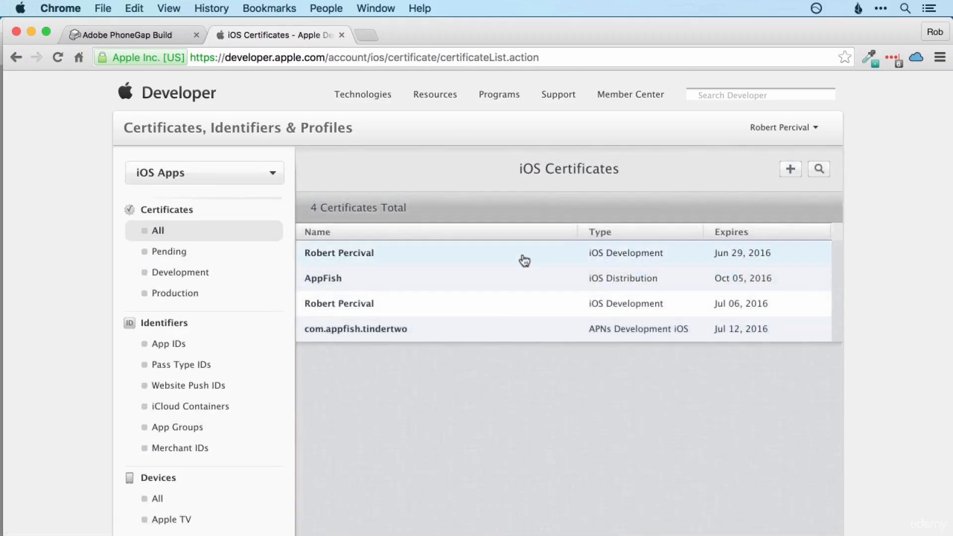
click(790, 171)
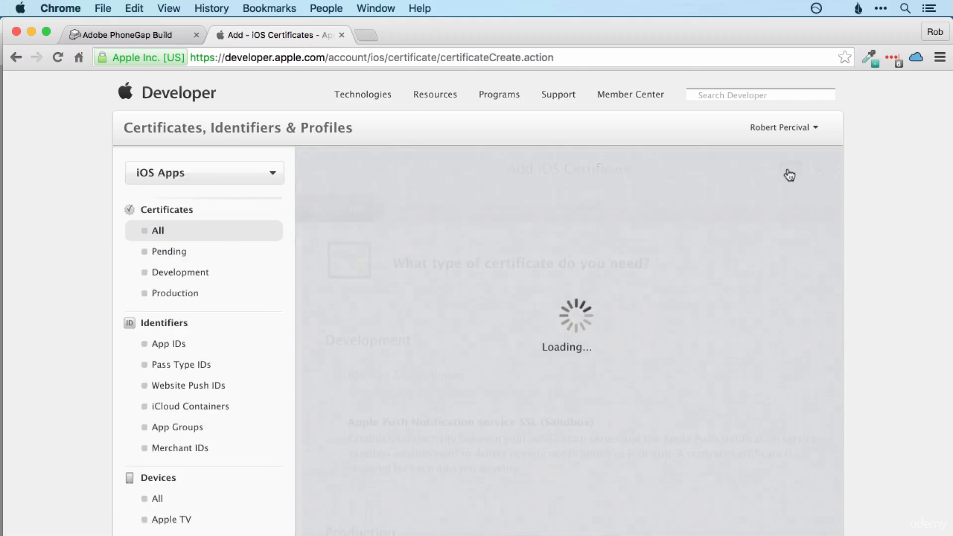
scroll(700, 249, down, 2)
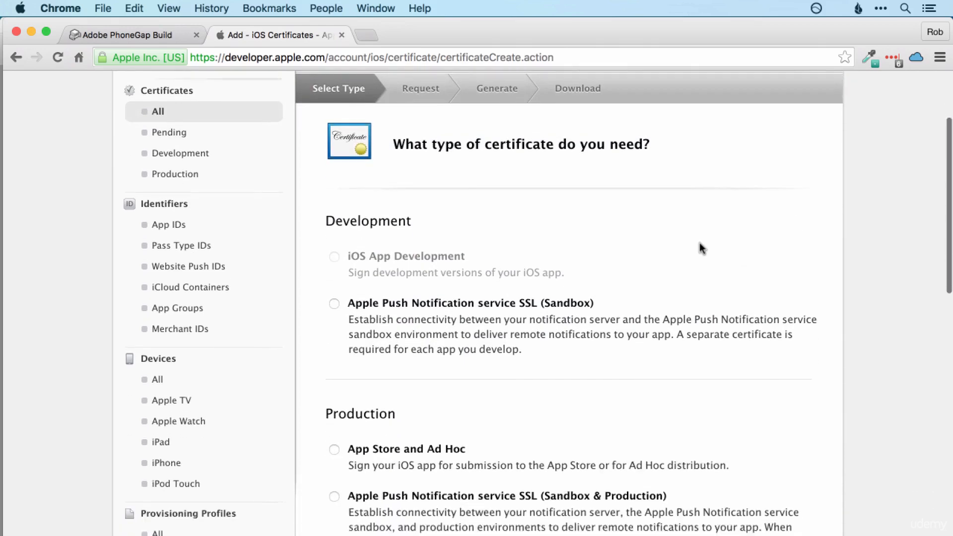
scroll(702, 249, down, 5)
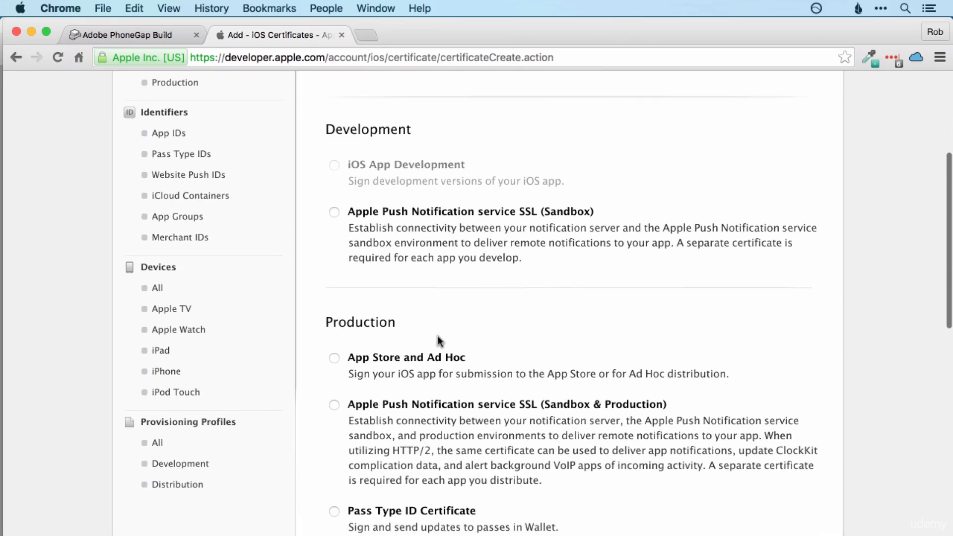
click(334, 359)
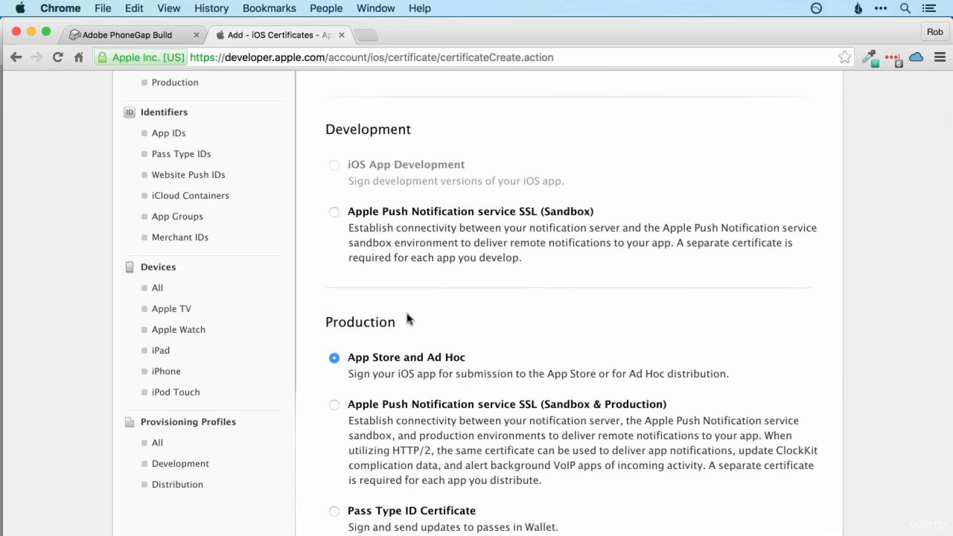
scroll(773, 335, down, 1)
scroll(777, 338, down, 15)
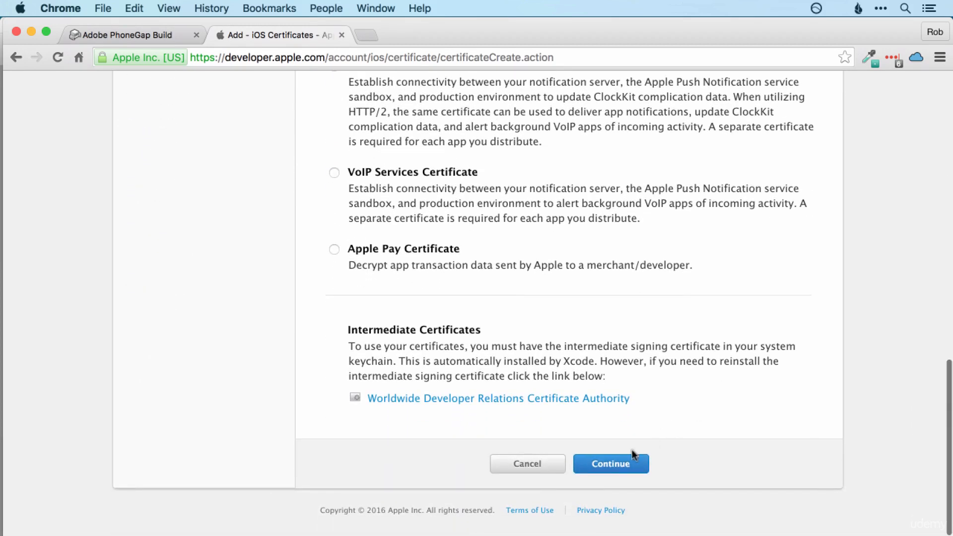
Step: Continue past the certificate type to the 'About Creating a Certificate Signing Request (CSR)' page
click(614, 461)
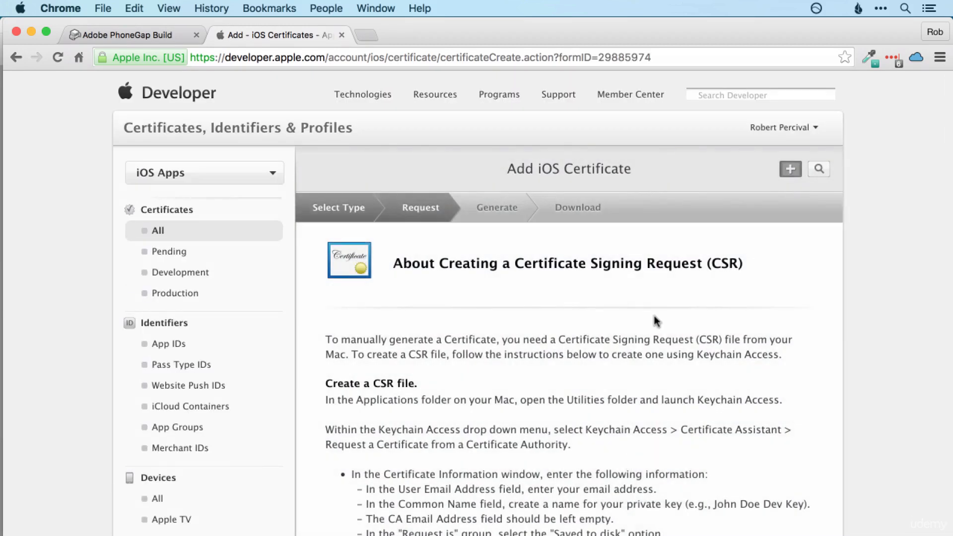
scroll(663, 377, down, 5)
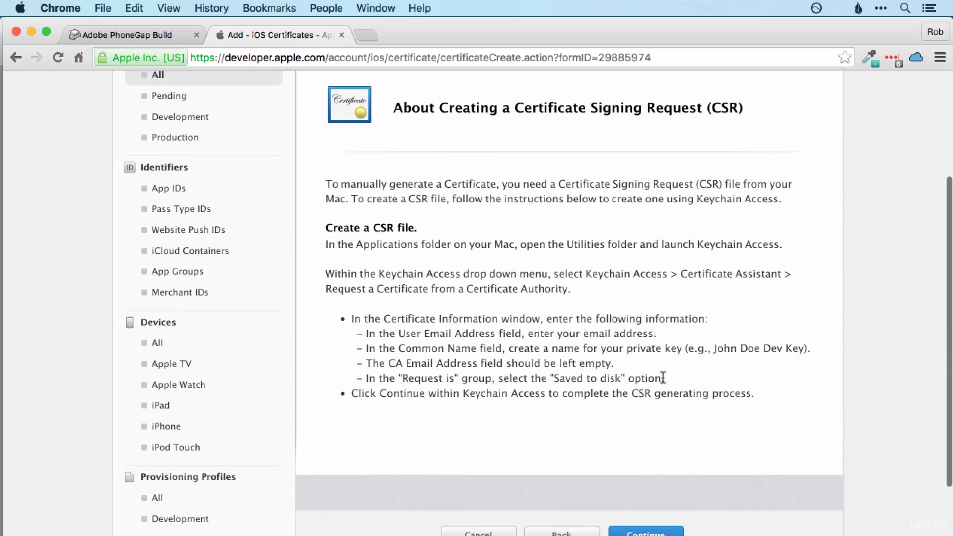
scroll(645, 388, down, 2)
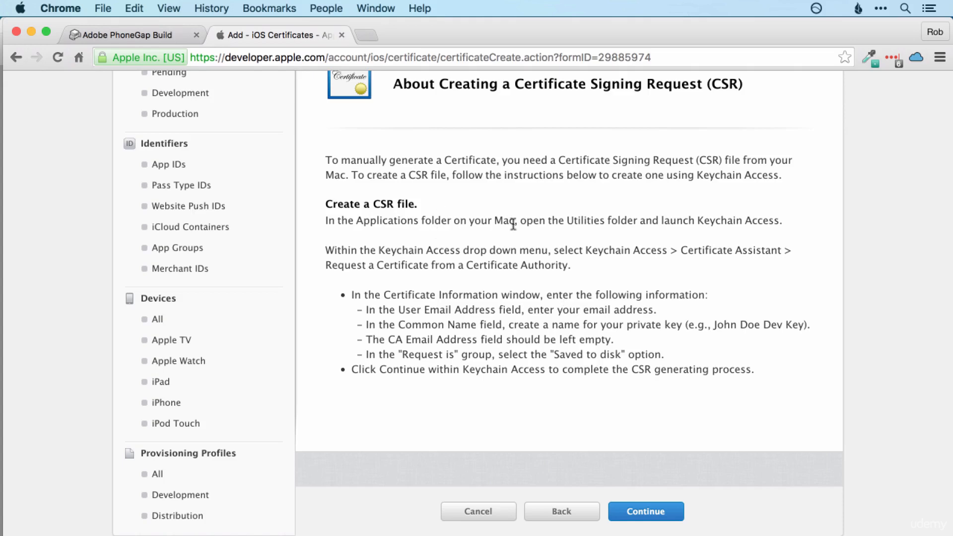
Step: Launch Keychain Access through Spotlight ('key'), glance at the CSR instructions, then switch back
key(super+space)
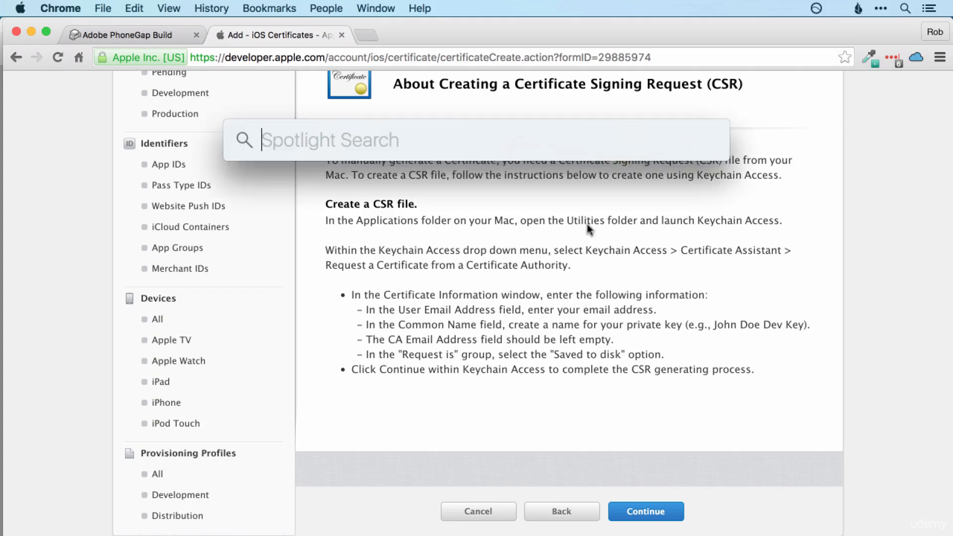
text(key)
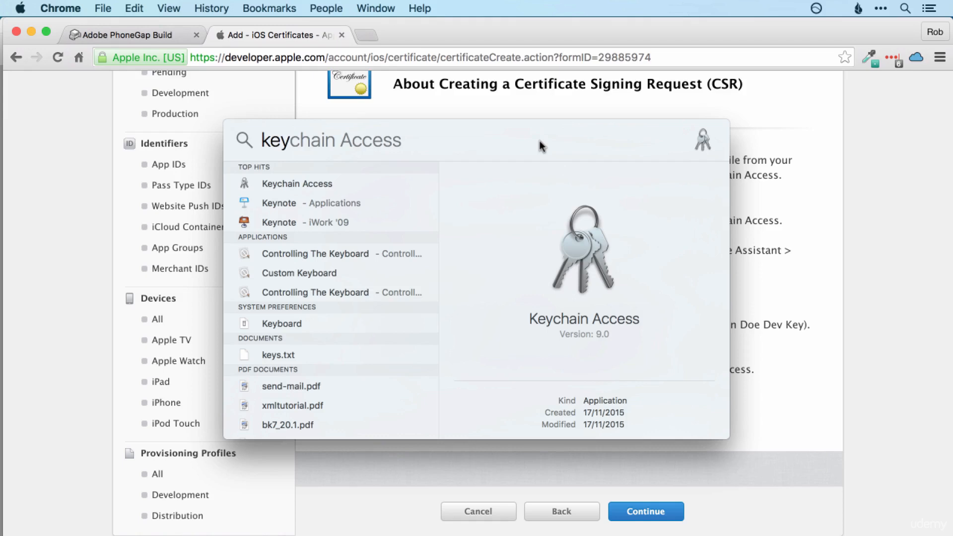
key(Return)
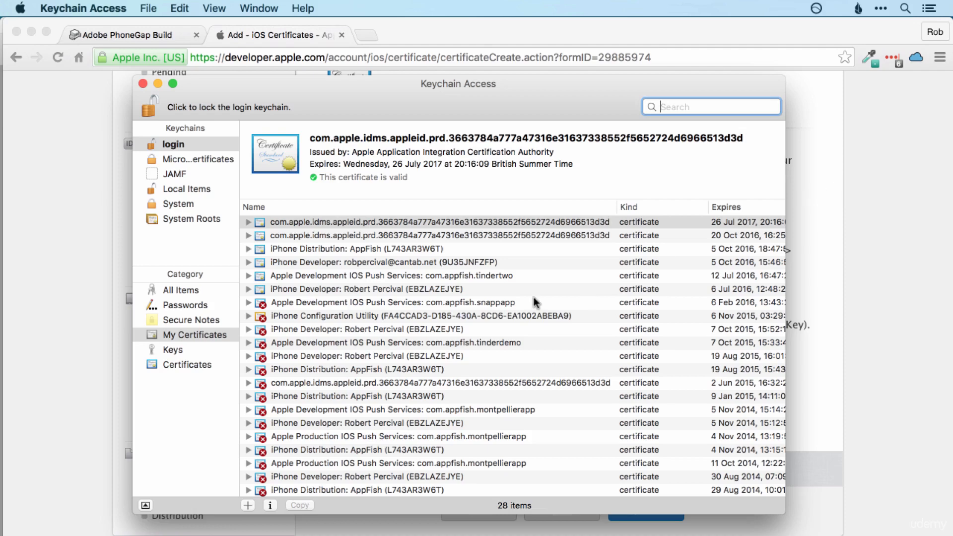
scroll(535, 302, down, 5)
scroll(546, 293, up, 5)
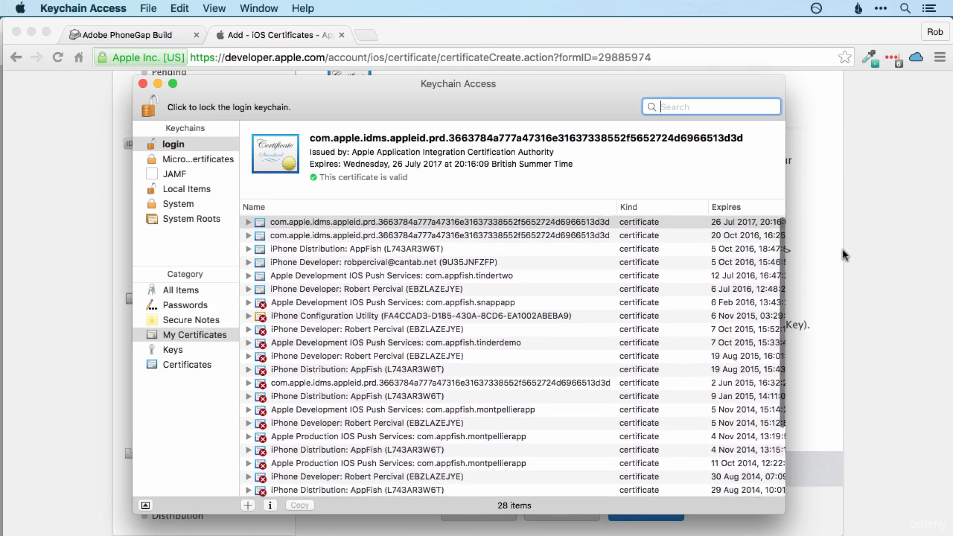
click(844, 255)
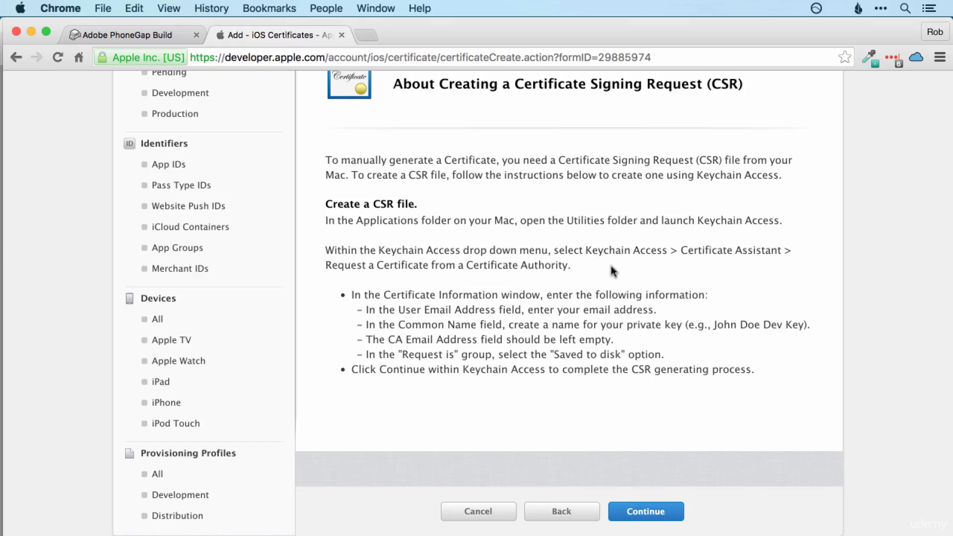
key(super+Tab)
key(super+Tab)
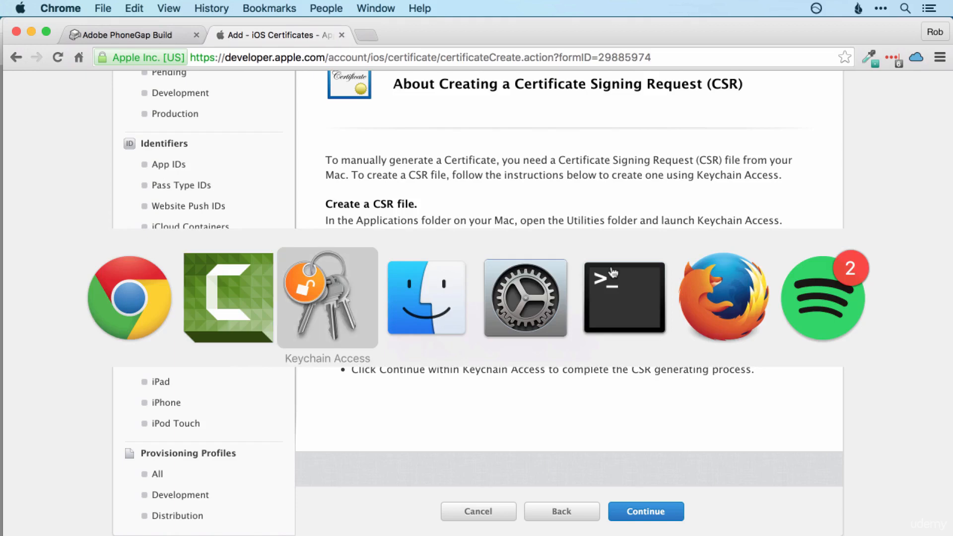
Step: Start a certificate request from a Certificate Authority, entering the user's e-mail in both e-mail fields
click(107, 8)
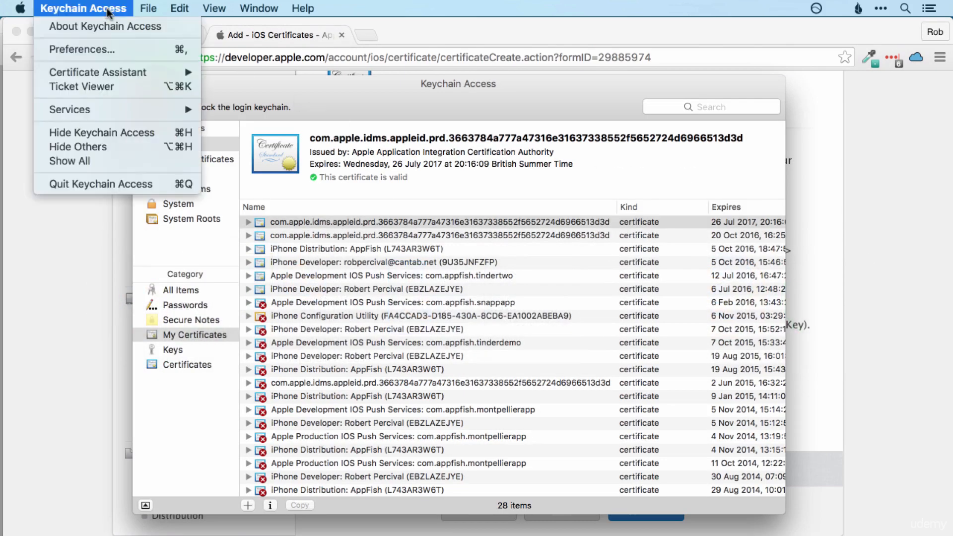
mouse_move(116, 69)
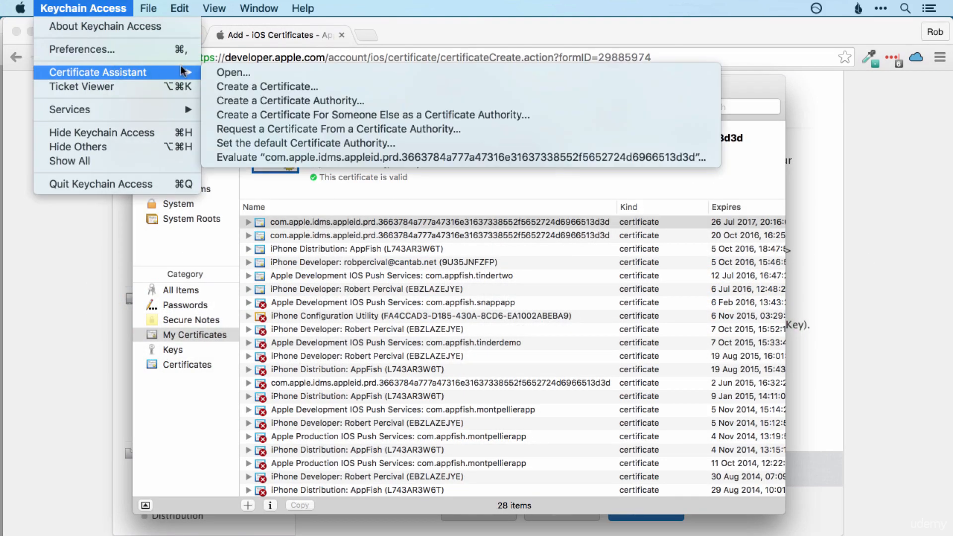
click(329, 129)
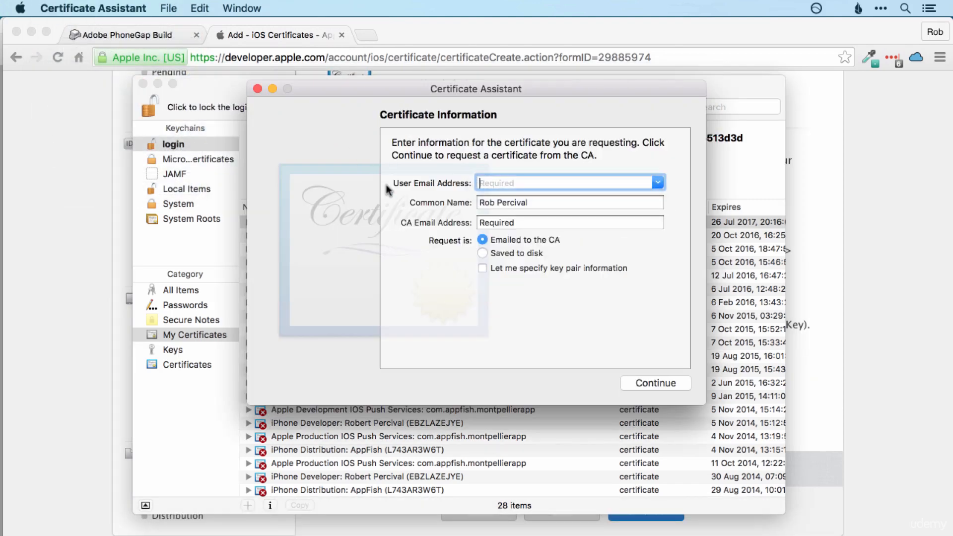
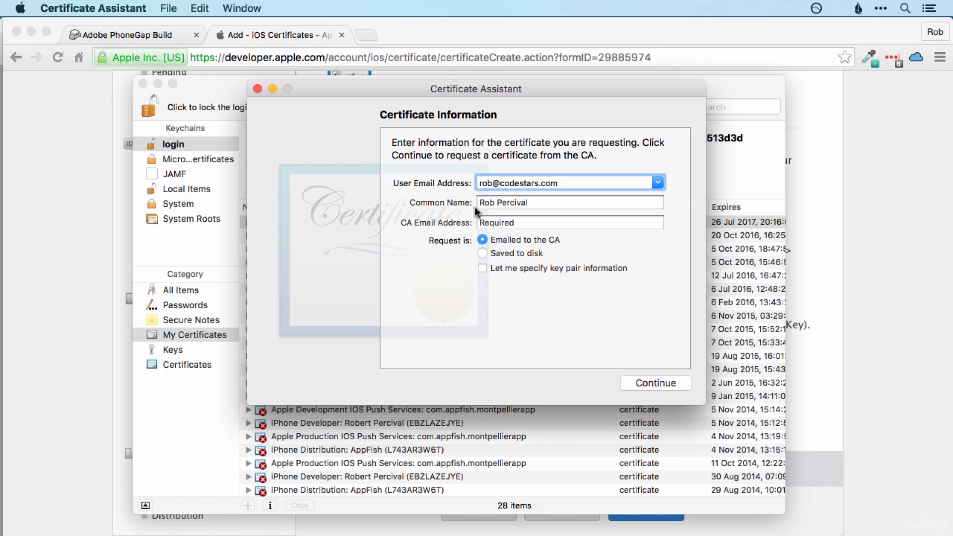
click(514, 222)
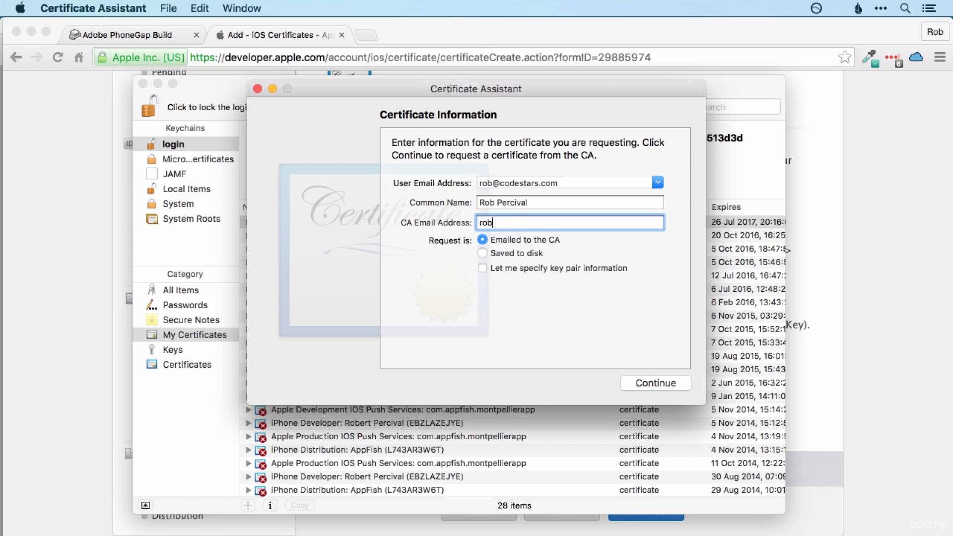
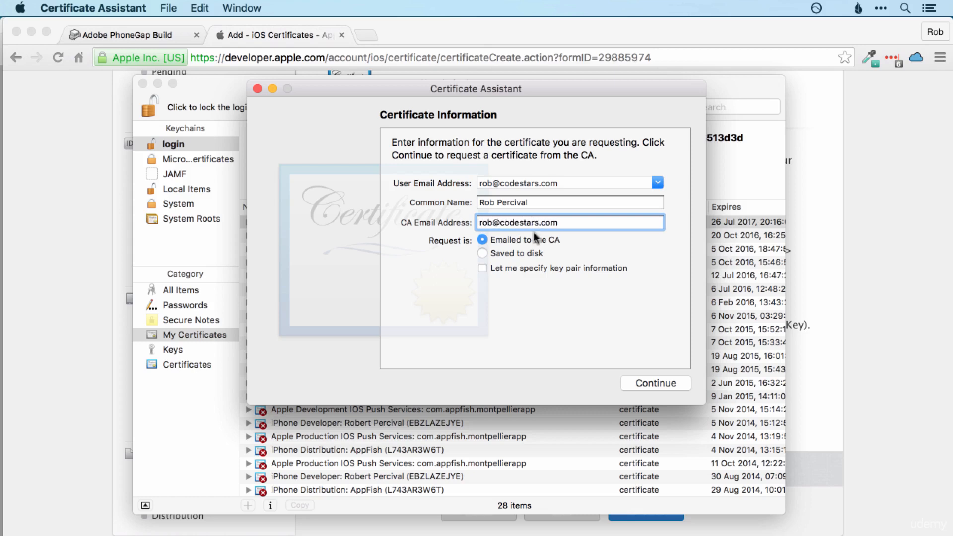
Step: Save the signing request to disk on the Desktop and close the Certificate Assistant
click(483, 254)
click(649, 384)
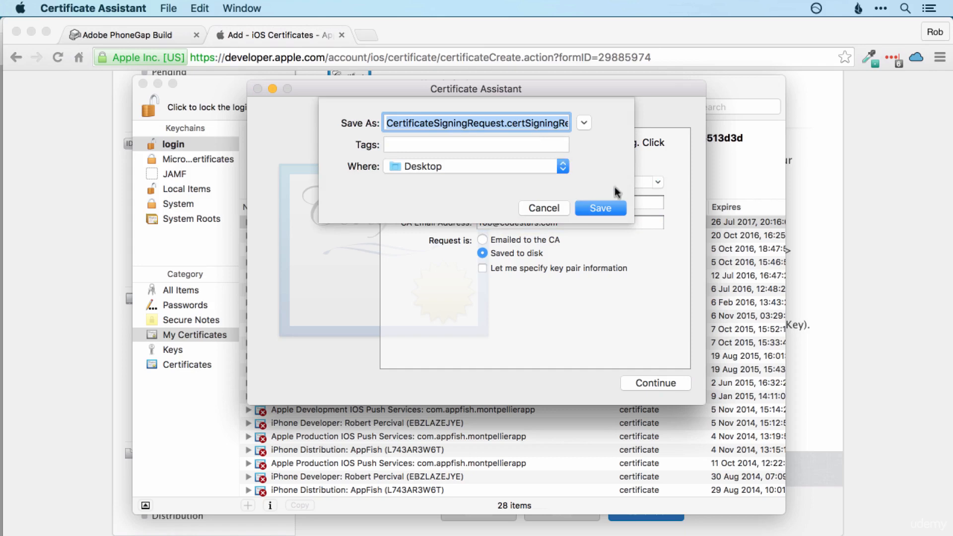
click(615, 214)
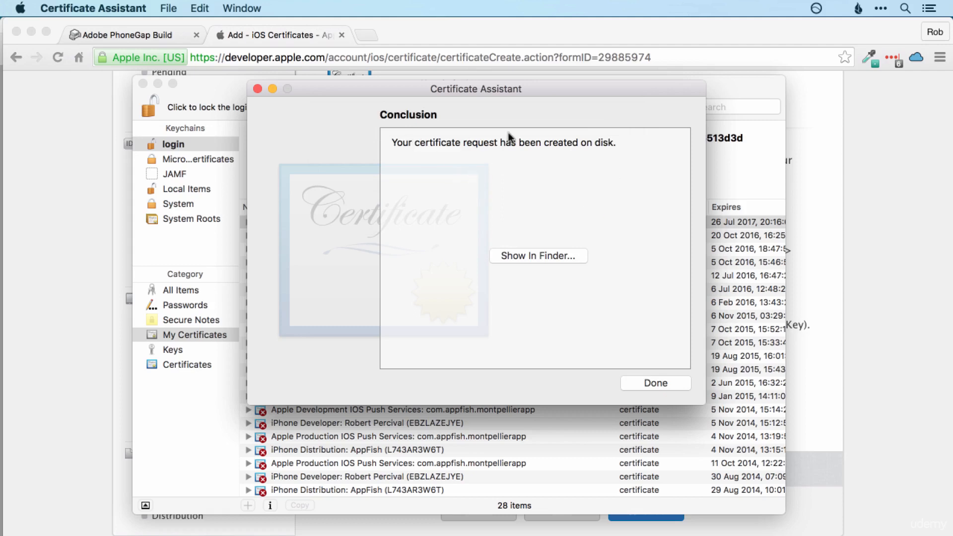
click(657, 383)
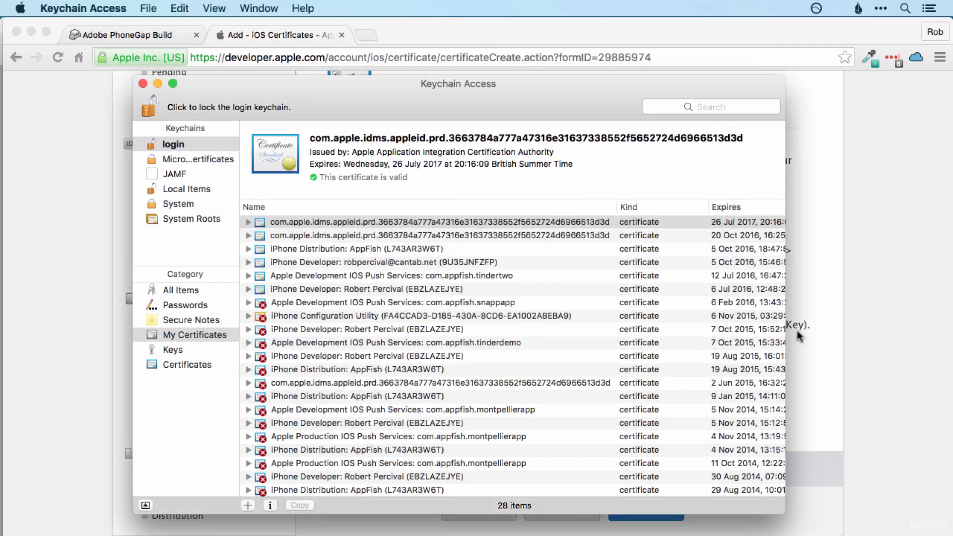
Step: Upload CertificateSigningRequest.certSigningRequest from the Desktop and generate the iOS Distribution: AppFish certificate
click(819, 332)
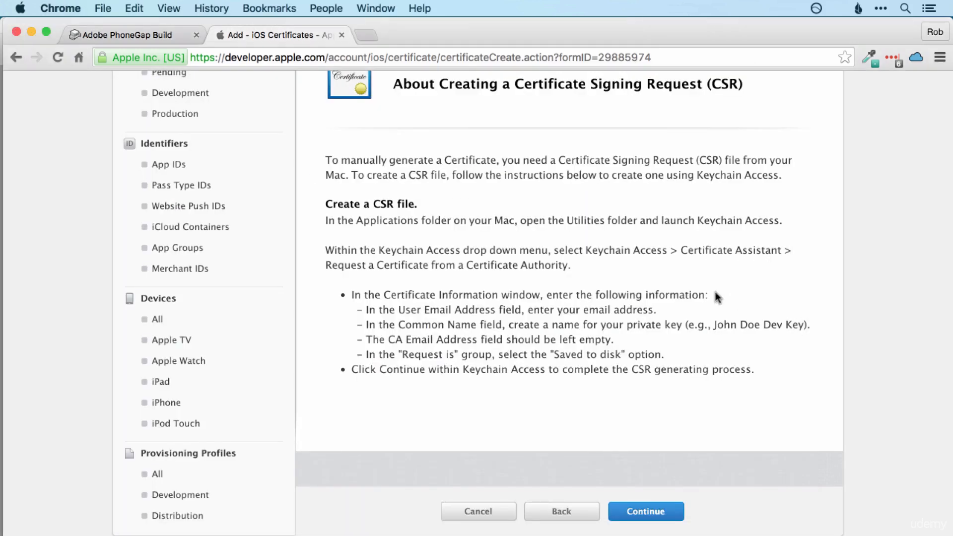
scroll(711, 292, up, 1)
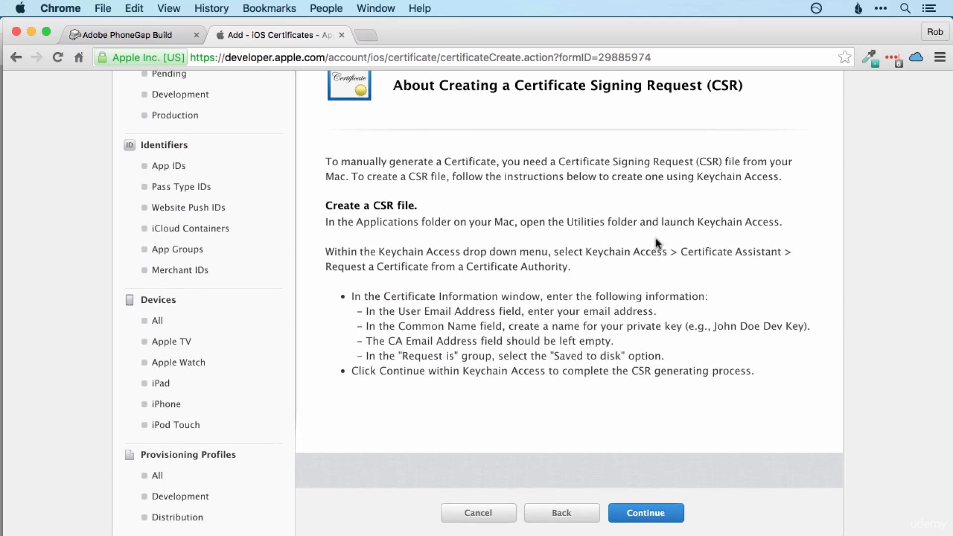
scroll(660, 245, down, 2)
click(644, 484)
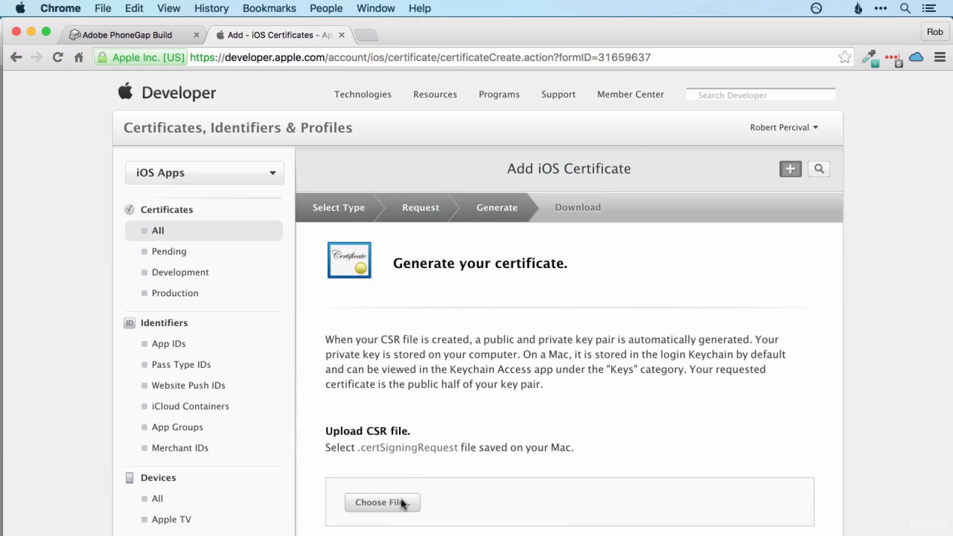
click(402, 503)
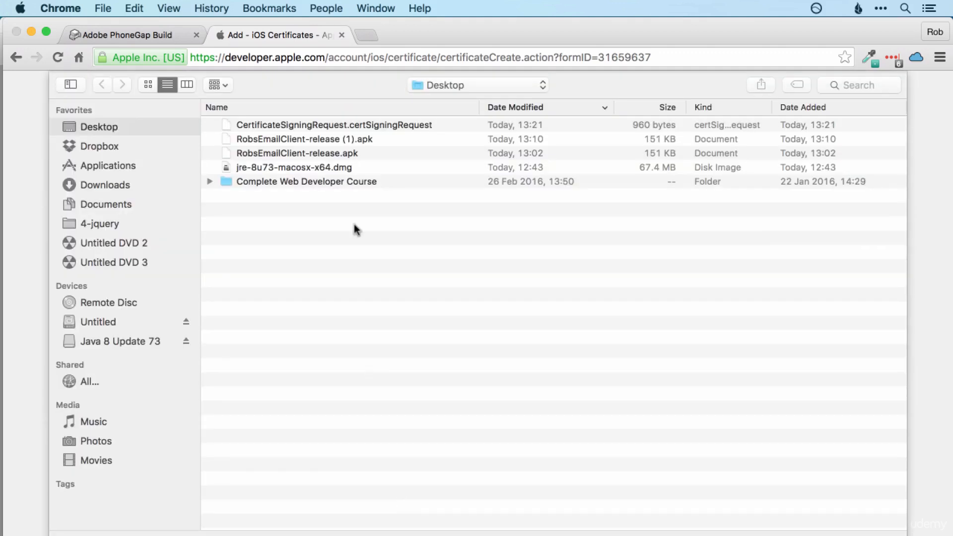
click(359, 127)
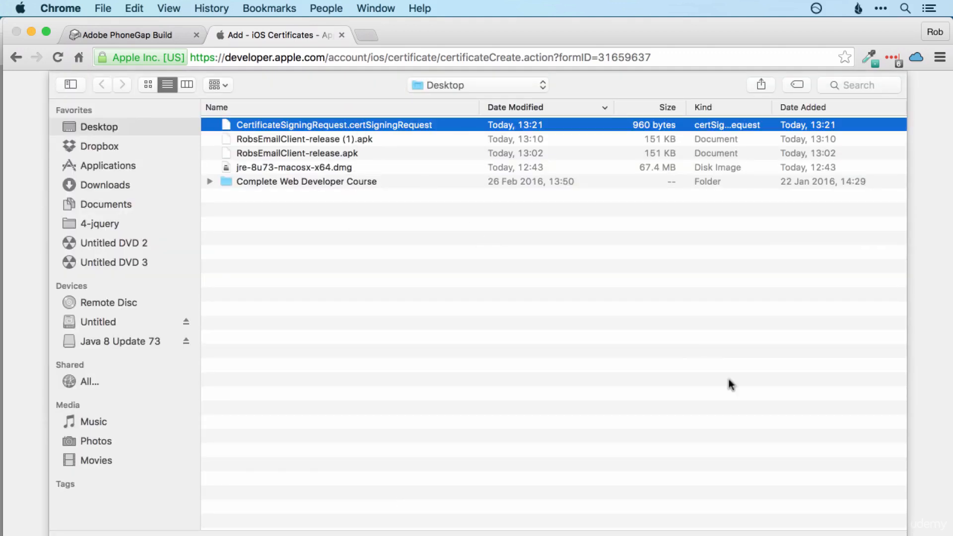
click(864, 532)
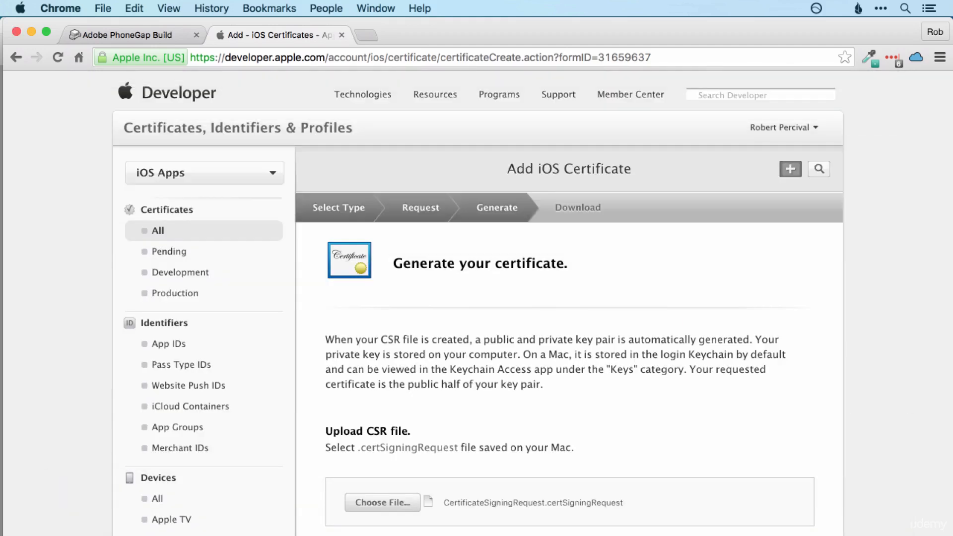
scroll(735, 450, down, 5)
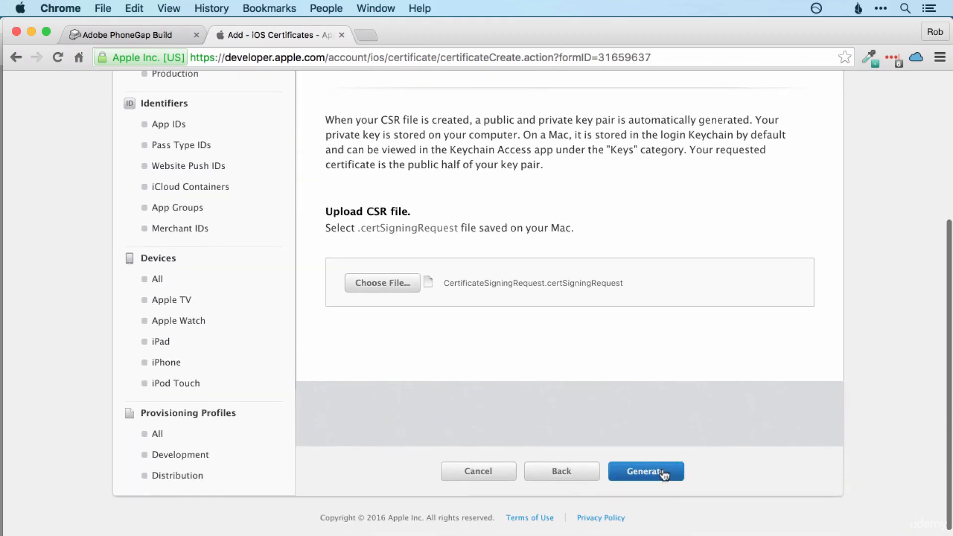
click(643, 470)
scroll(642, 380, down, 3)
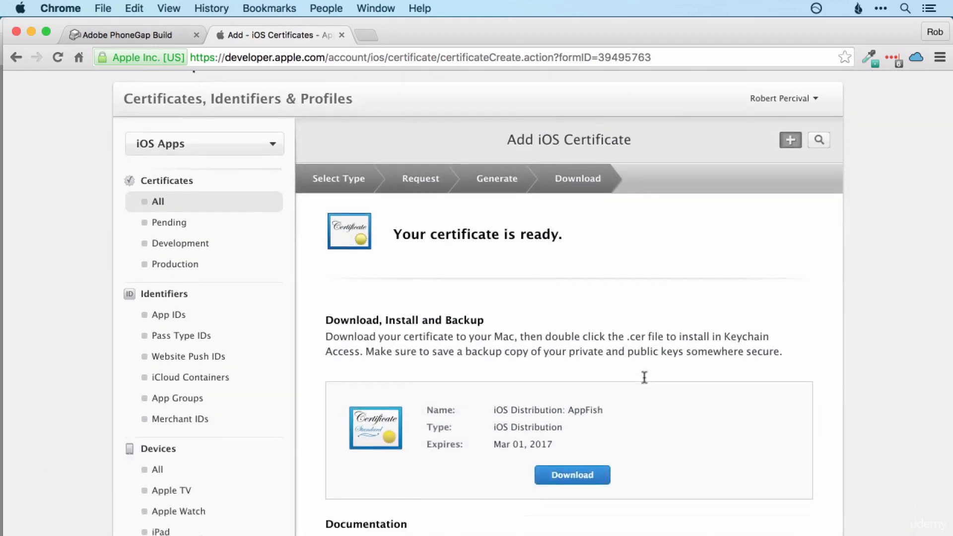
Step: Download the ios_distribution certificate to the Desktop and return to the Certificates, Identifiers & Profiles overview
click(573, 417)
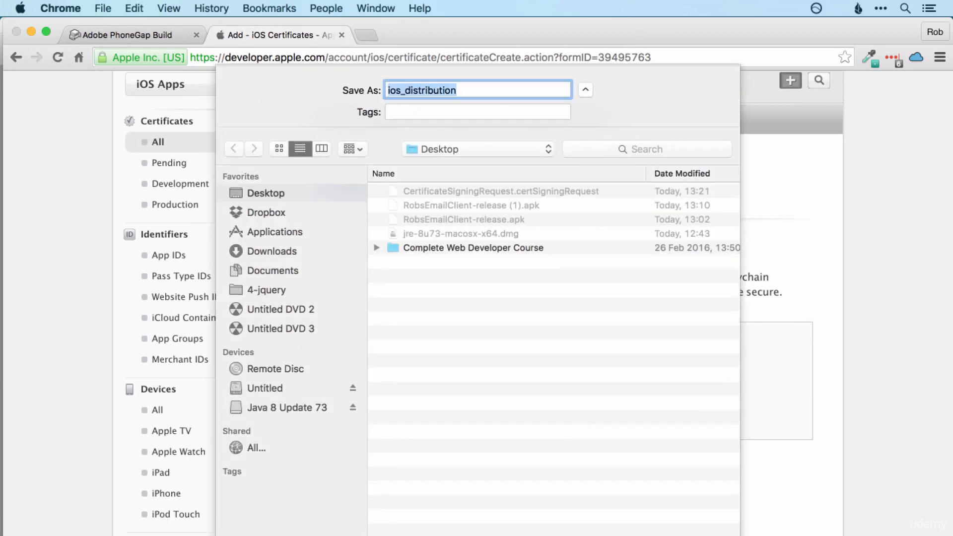
key(Return)
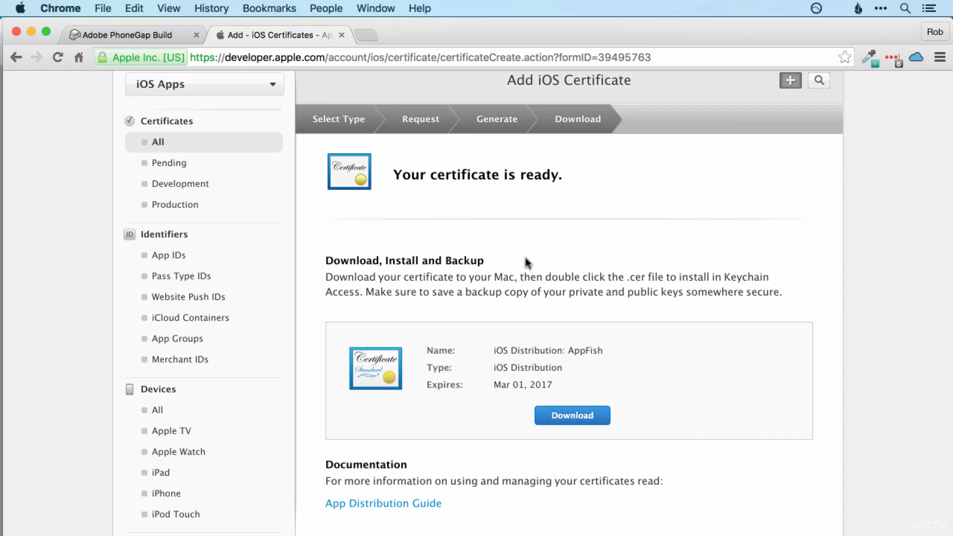
right_click(18, 60)
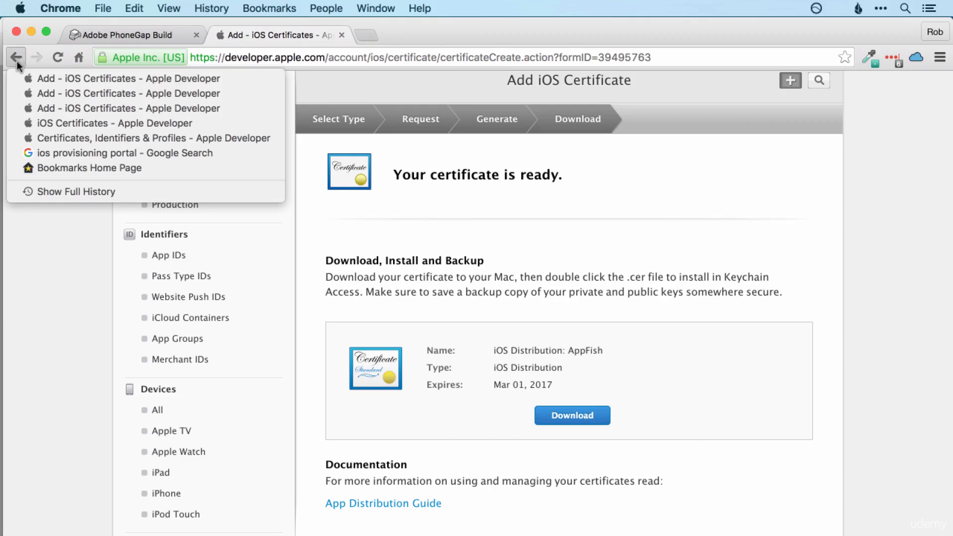
click(91, 138)
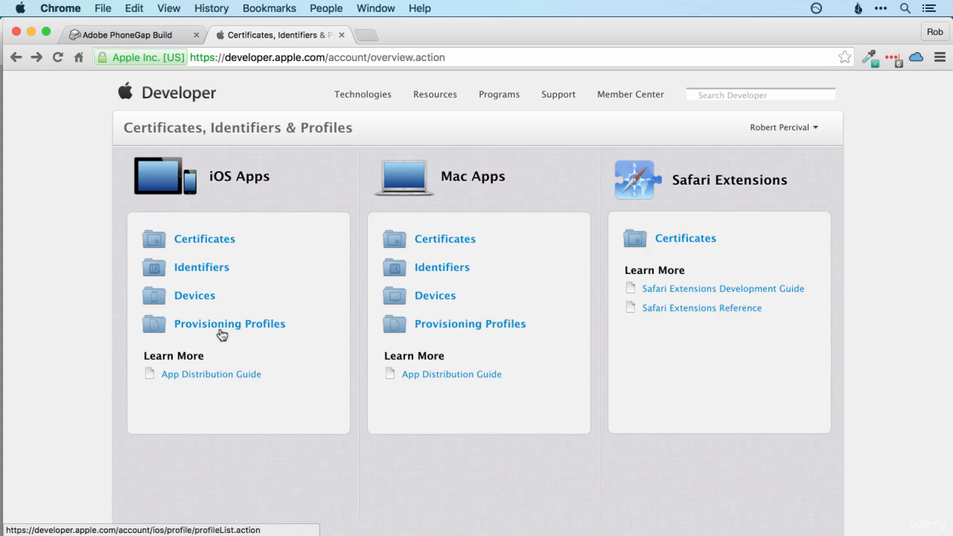
Step: Add a new iOS provisioning profile of Distribution type App Store and continue to Select App ID
click(236, 336)
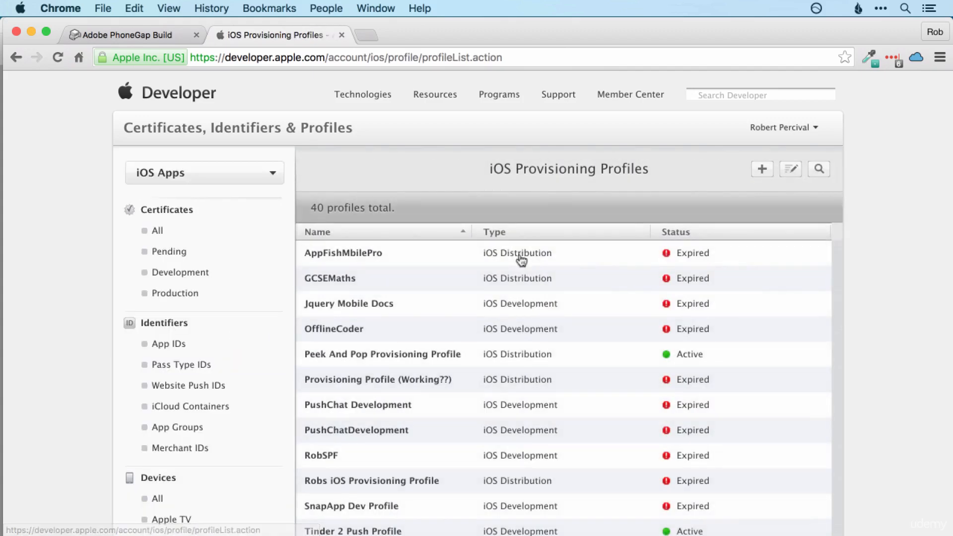
click(762, 171)
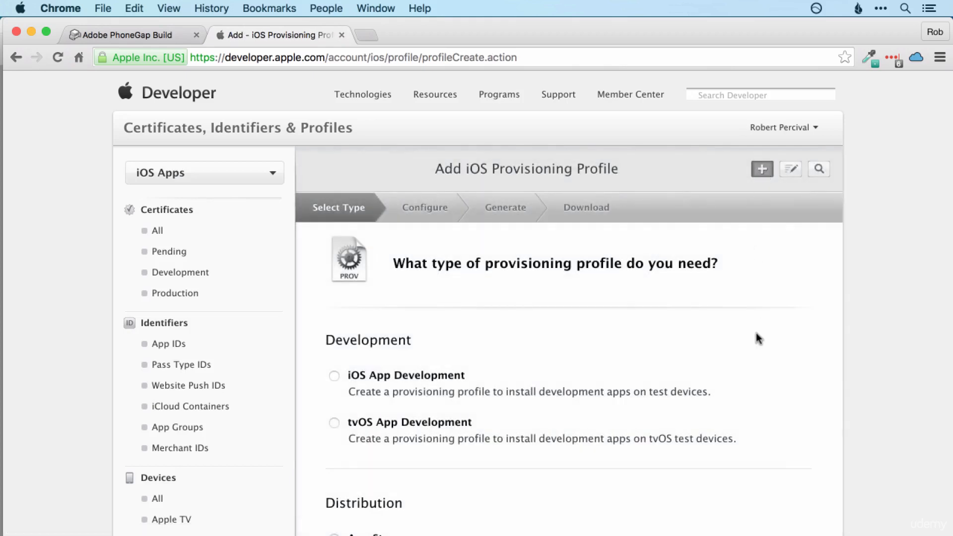
scroll(535, 302, down, 5)
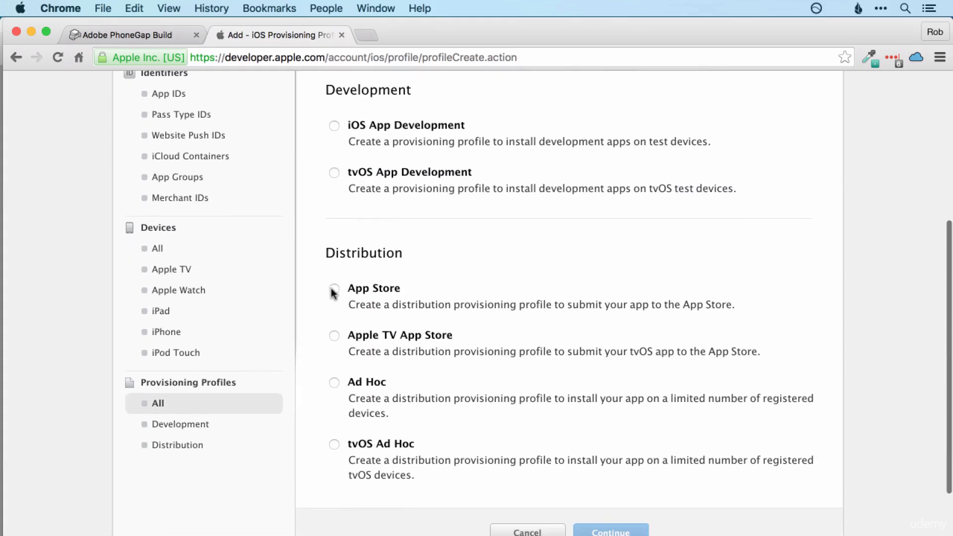
click(334, 289)
scroll(449, 237, down, 3)
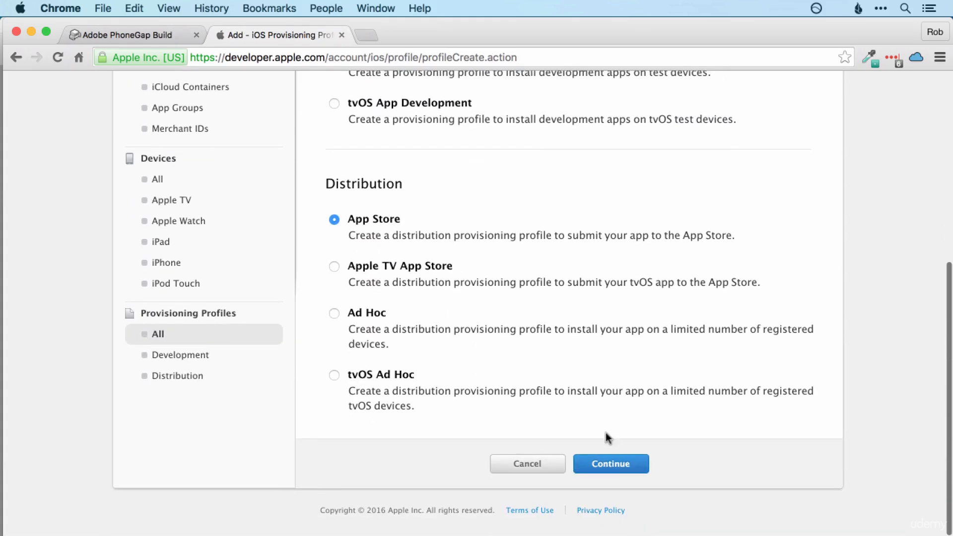
click(619, 468)
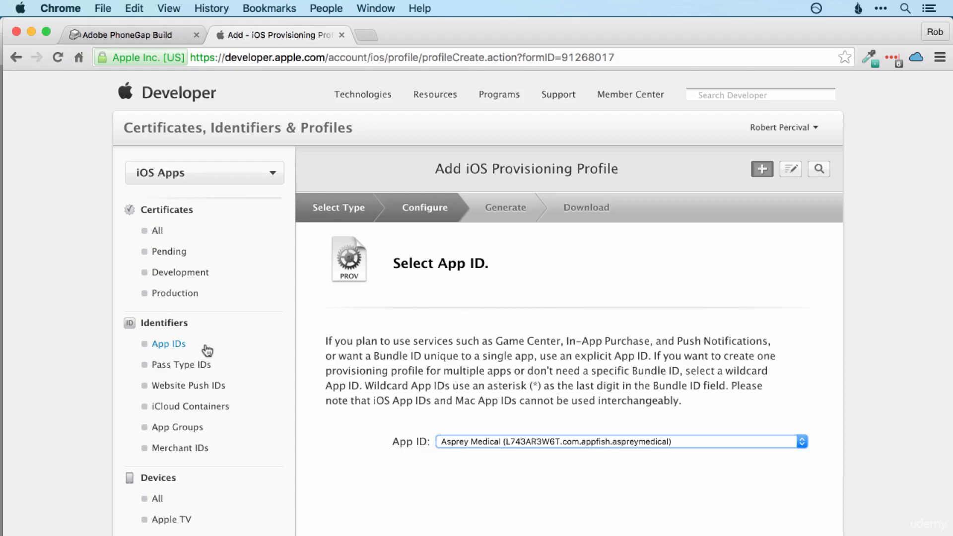
Step: Open App IDs in a new tab and start a new explicit App ID, then go to PhoneGap Build
right_click(177, 349)
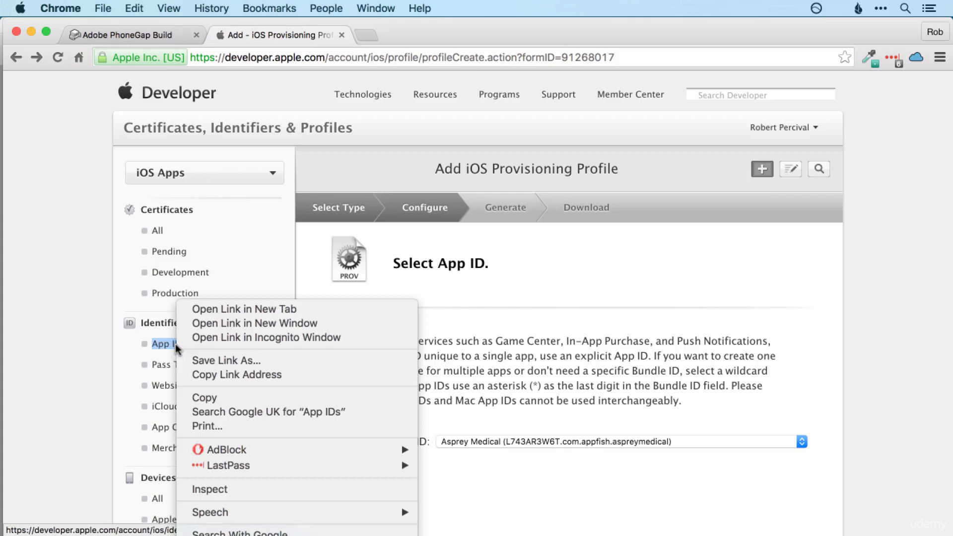
click(245, 309)
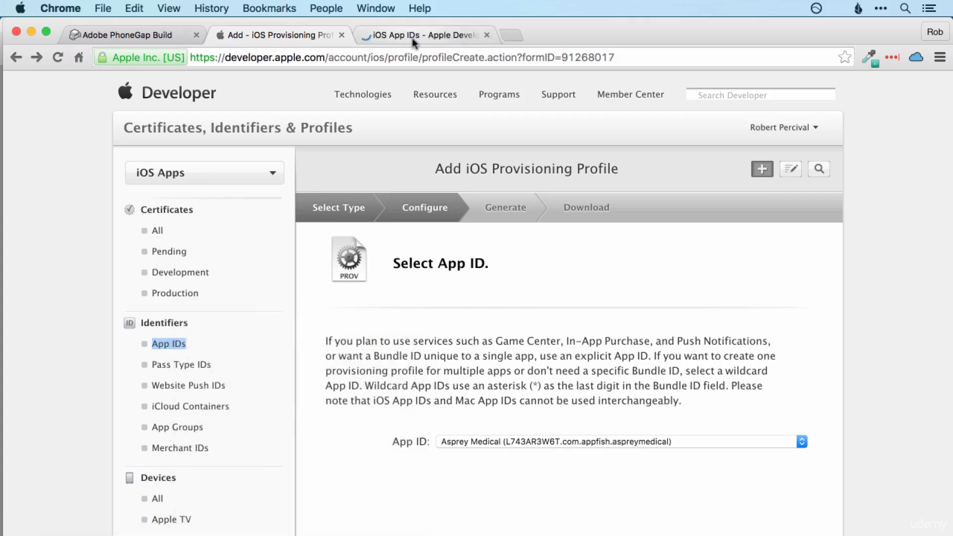
click(412, 40)
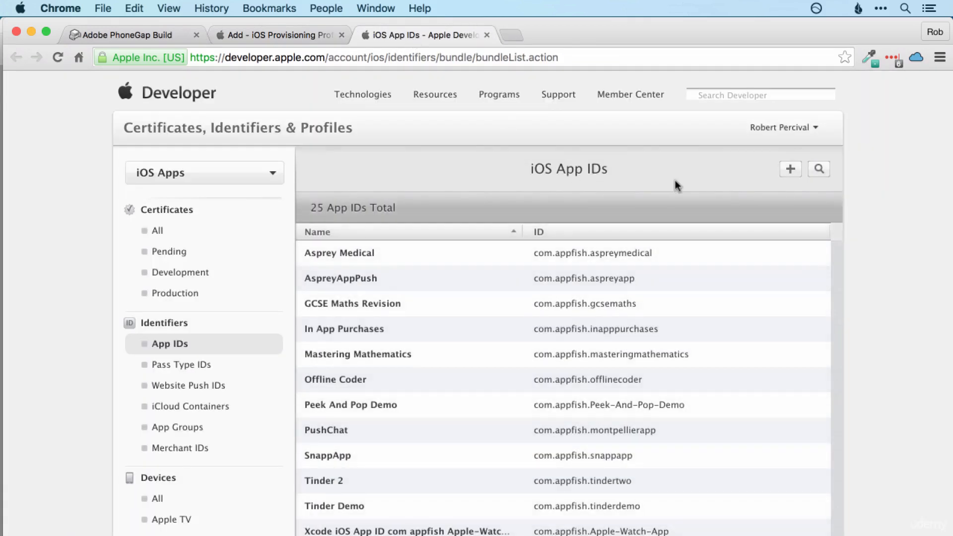
click(790, 171)
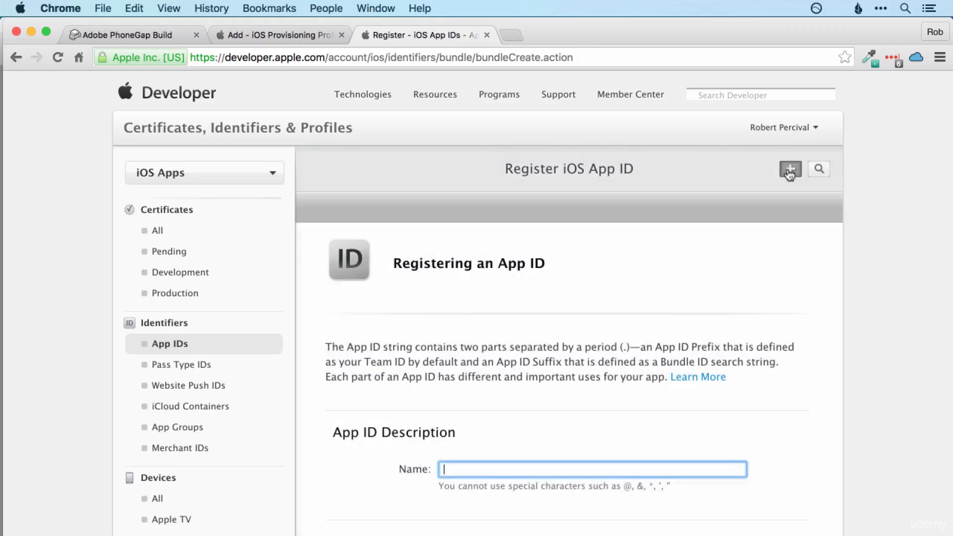
scroll(769, 189, down, 5)
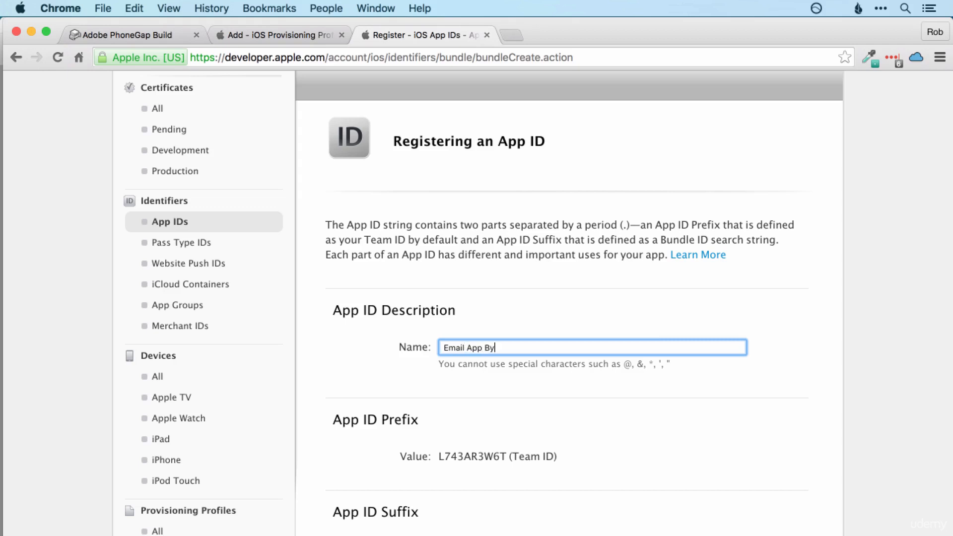
scroll(728, 358, down, 10)
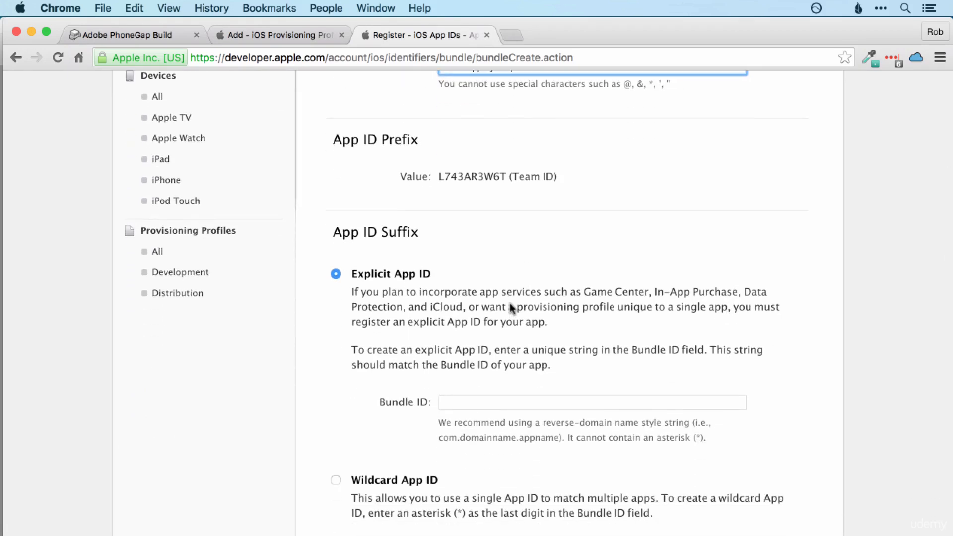
scroll(571, 308, down, 4)
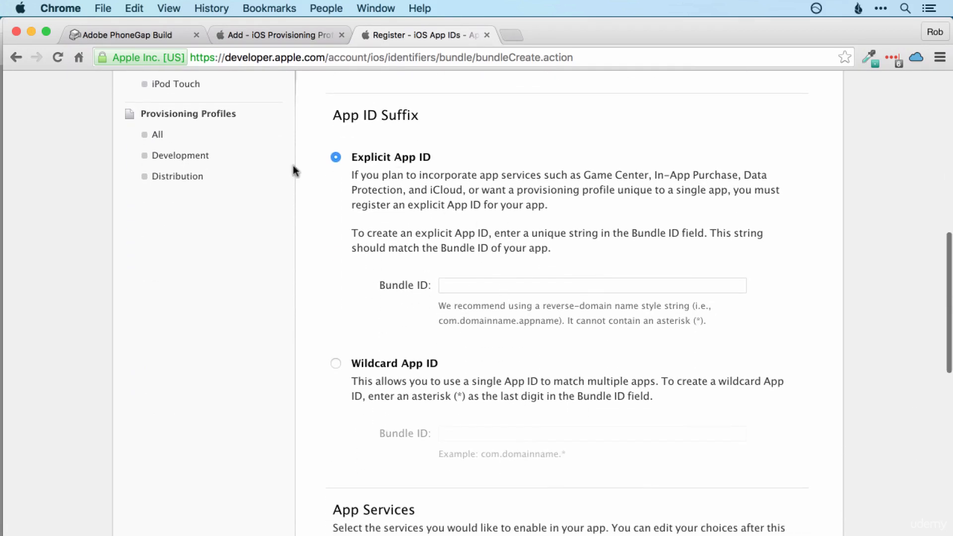
click(158, 36)
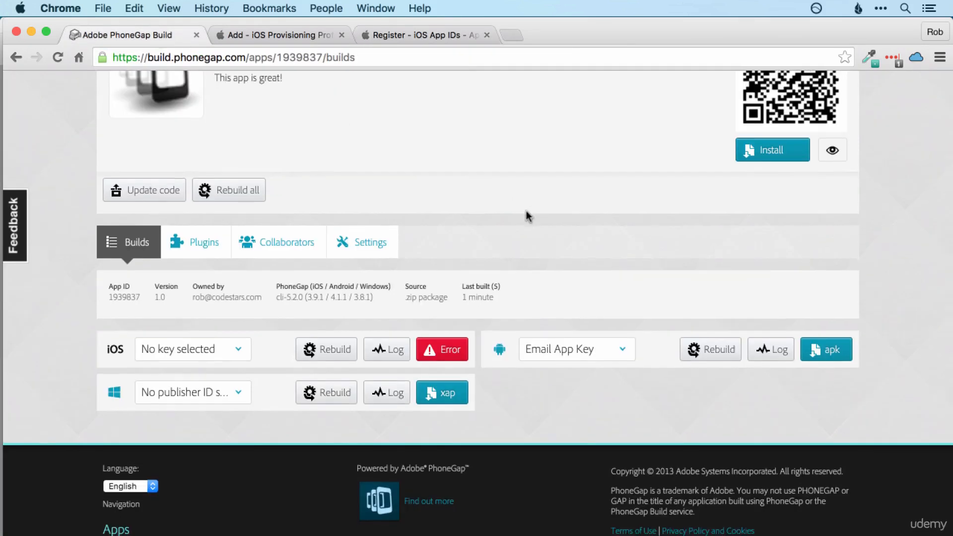
Step: Copy the package identifier com.codestars.emailclientbyrob from the Configuration section of the app's Settings
scroll(447, 223, down, 1)
click(368, 219)
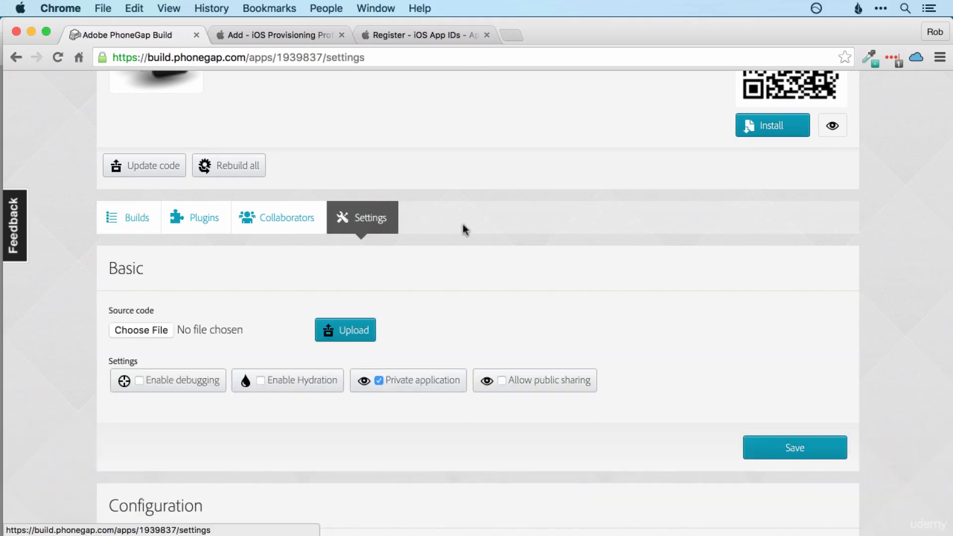
scroll(640, 314, down, 10)
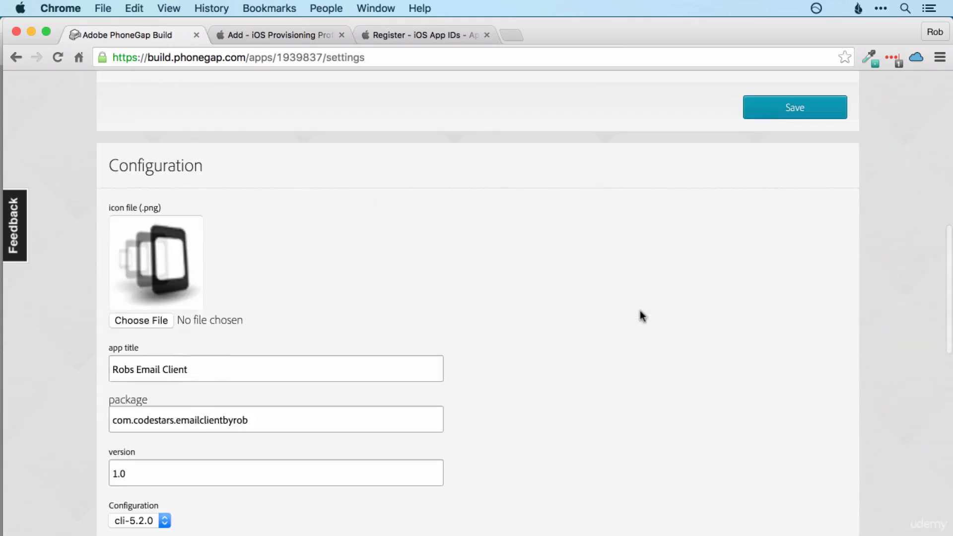
click(189, 342)
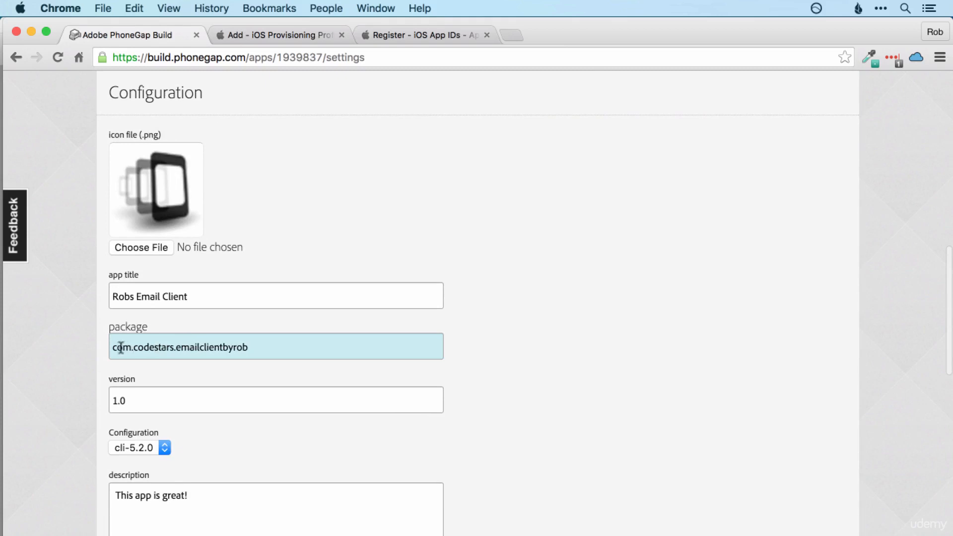
drag(112, 347, 267, 348)
key(super+c)
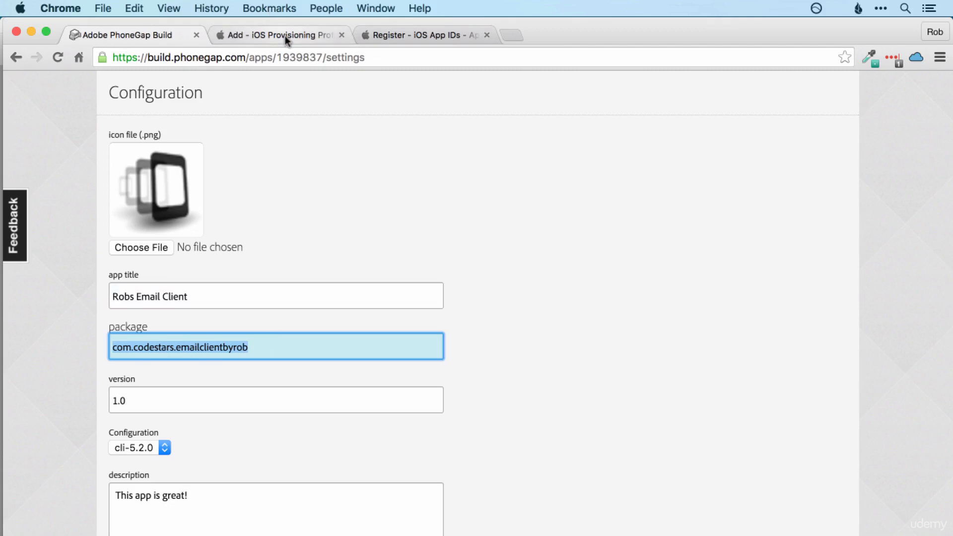
Step: Paste com.codestars.emailclientbyrob as the explicit Bundle ID in the App ID form
click(408, 37)
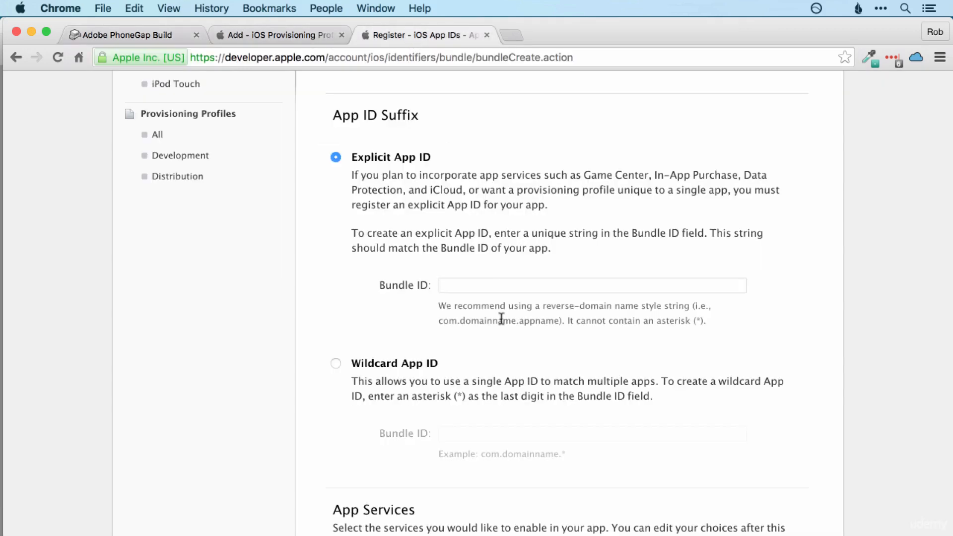
click(490, 286)
key(super+v)
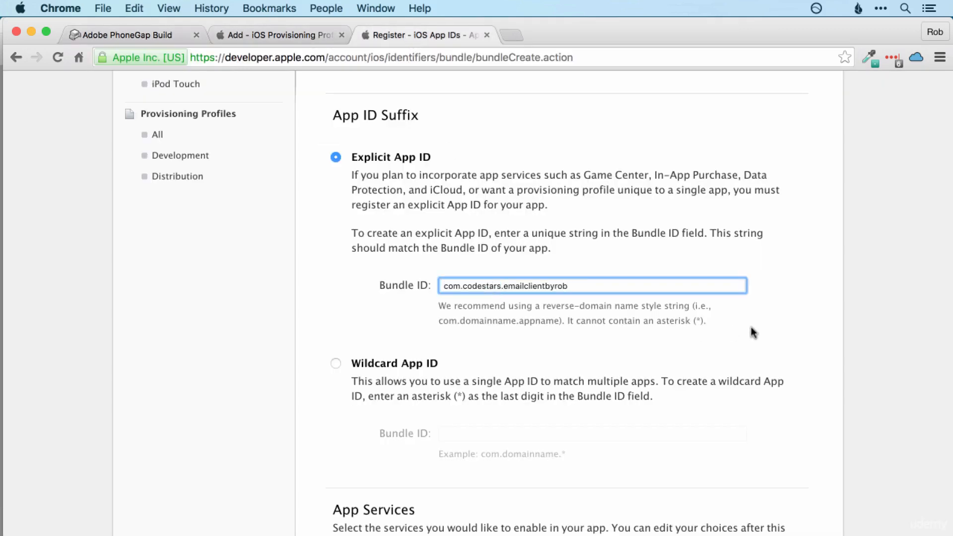
Step: Submit and confirm the Email App By Rob App ID, then return to the App IDs list
scroll(750, 328, down, 10)
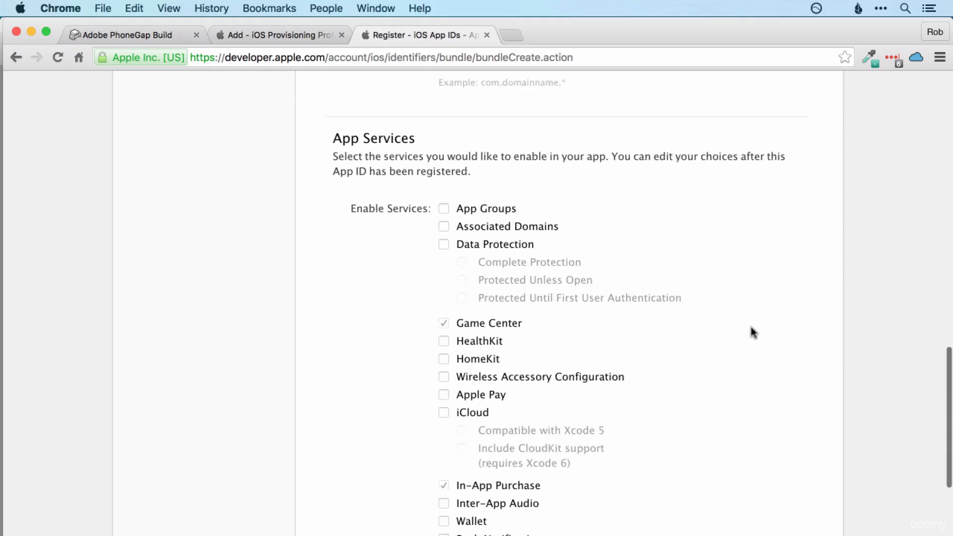
scroll(751, 327, down, 1)
scroll(656, 229, down, 3)
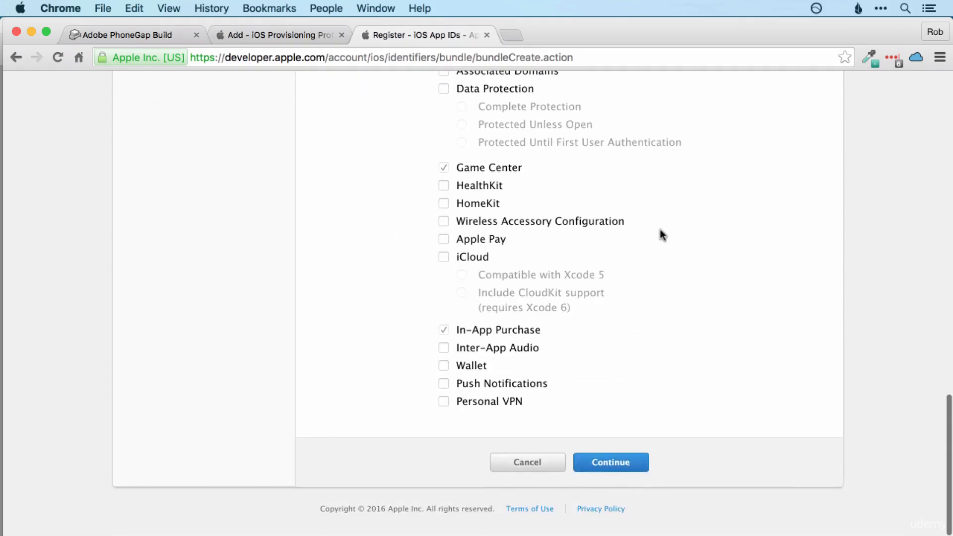
click(620, 463)
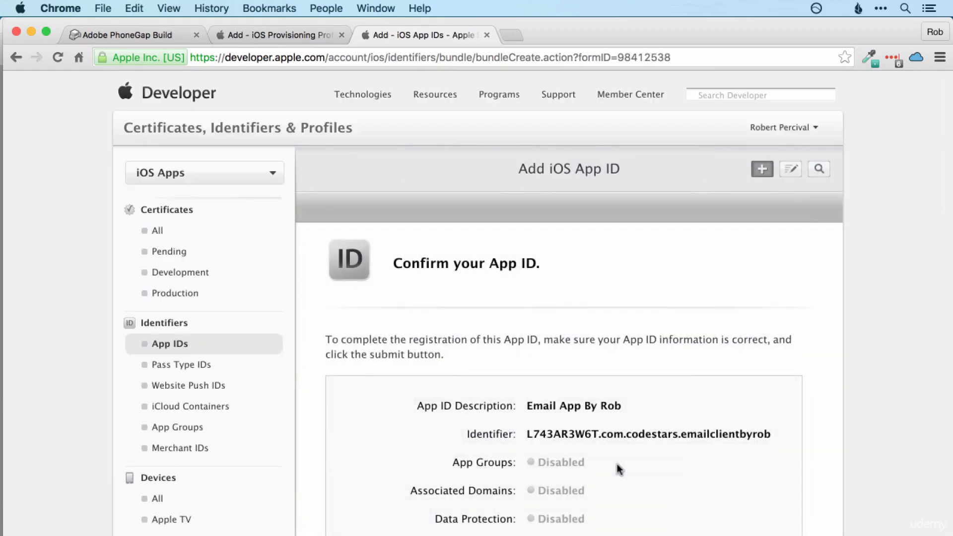
scroll(794, 350, down, 8)
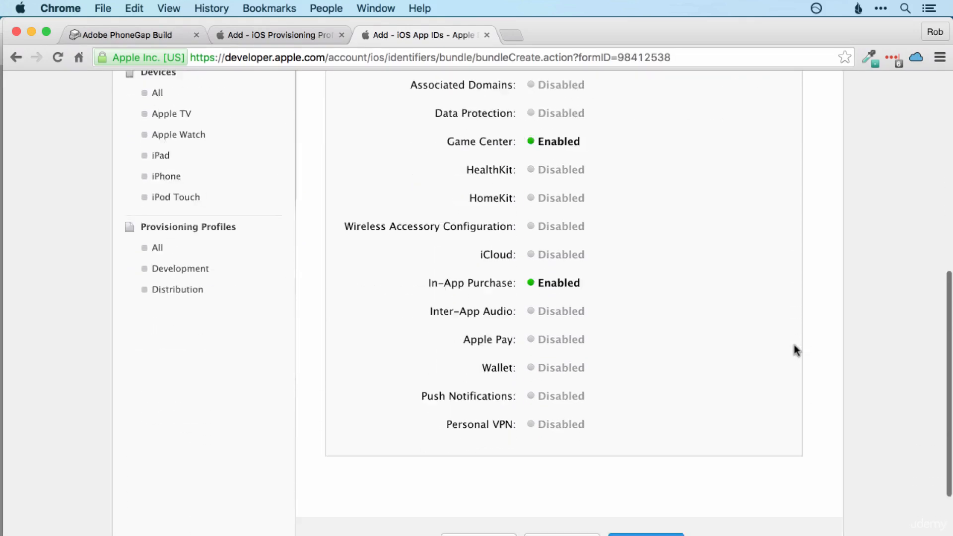
click(659, 404)
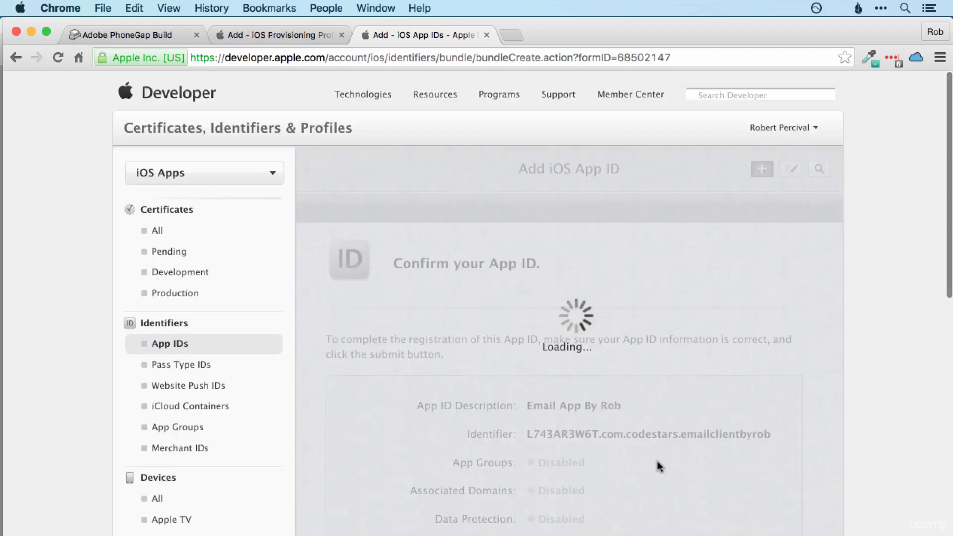
scroll(771, 350, down, 10)
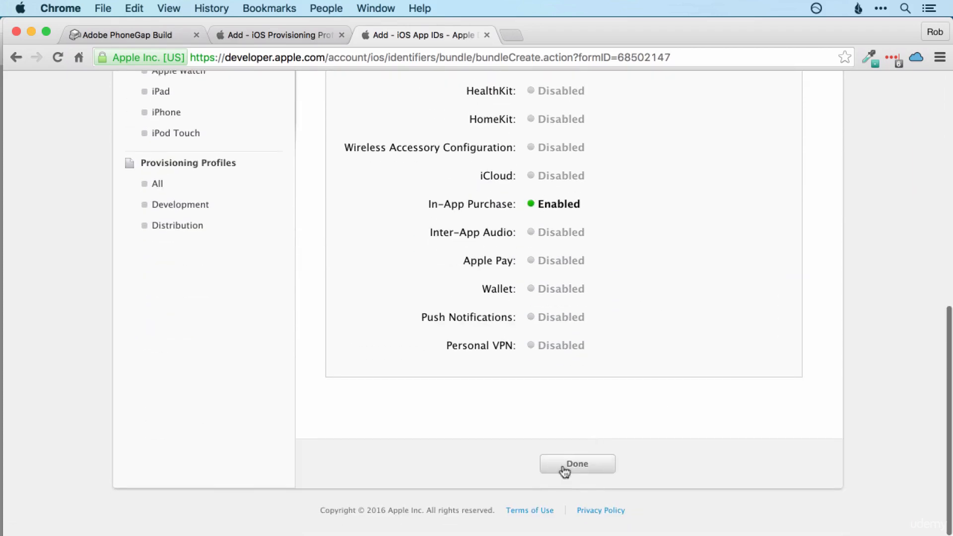
click(566, 468)
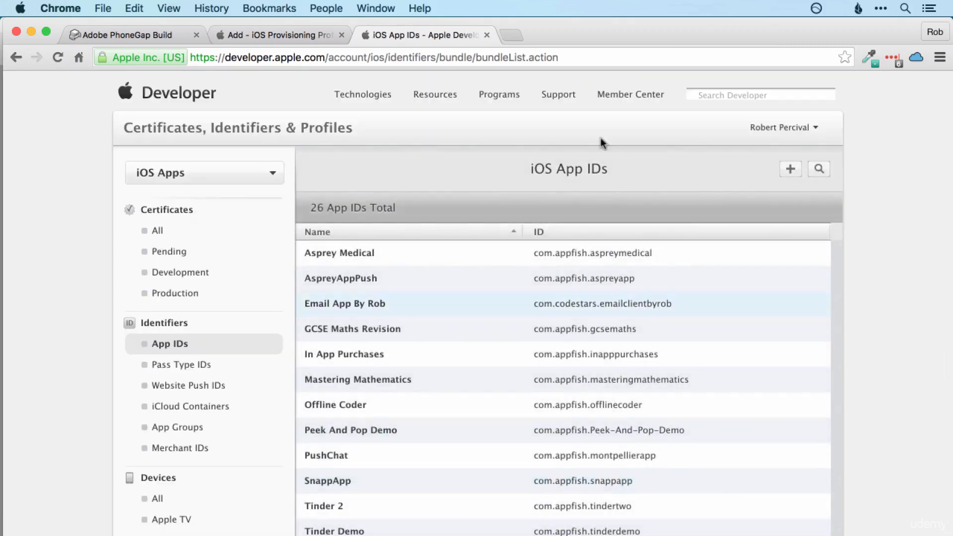
Step: Reload the provisioning profile page and choose the App Store distribution profile type
click(293, 34)
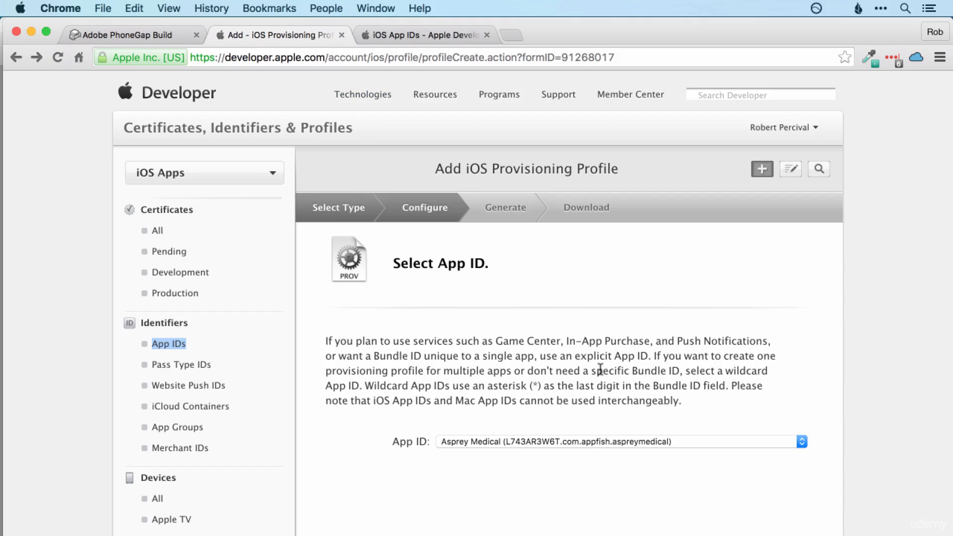
key(super+r)
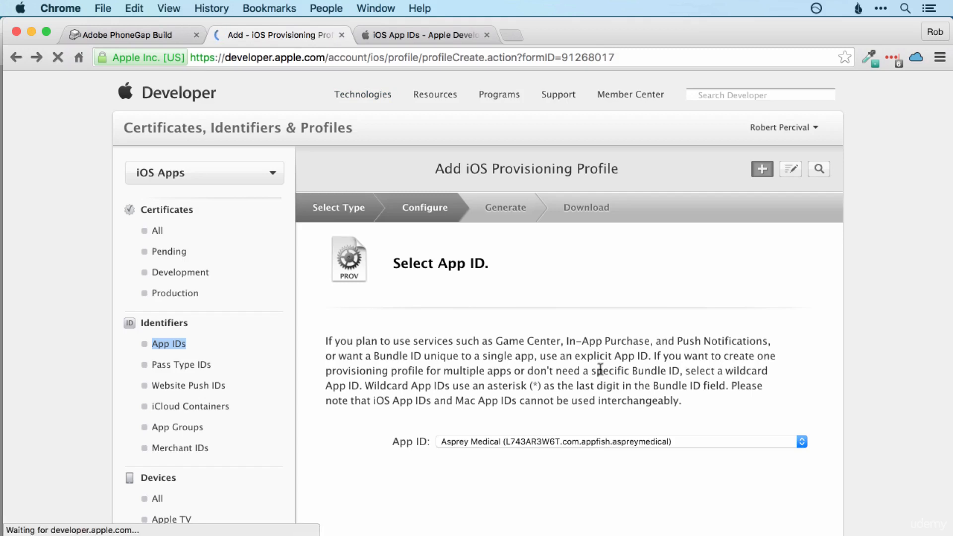
click(334, 376)
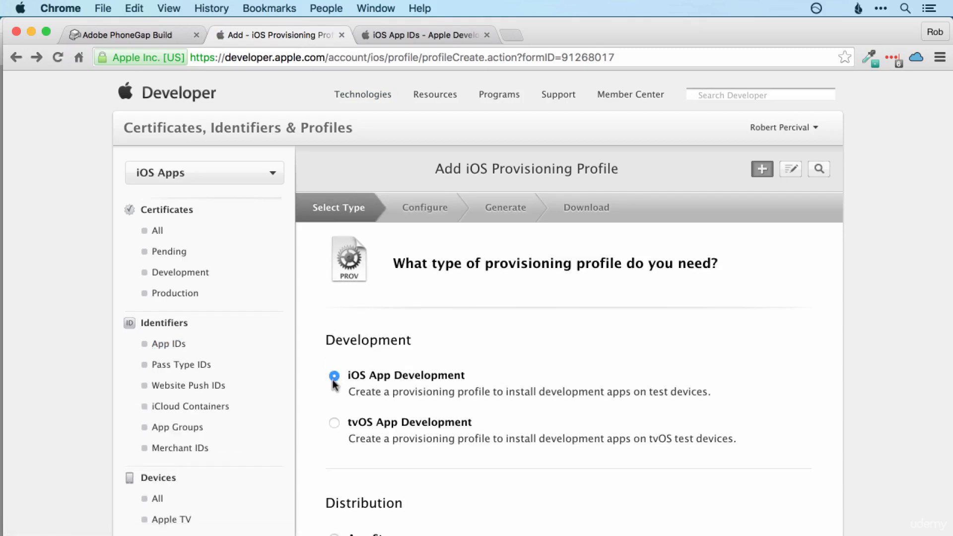
scroll(434, 412, down, 3)
click(332, 326)
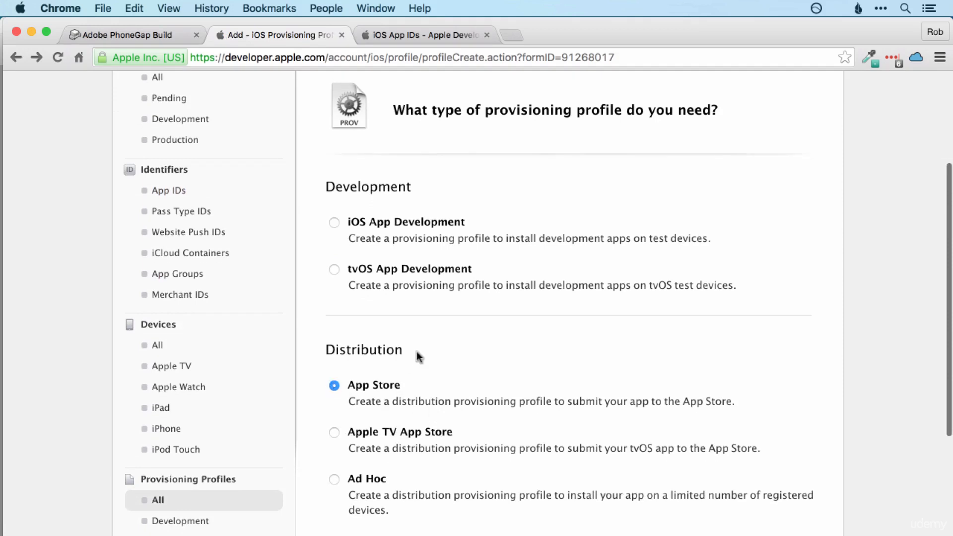
scroll(499, 390, down, 2)
scroll(499, 386, down, 2)
click(606, 462)
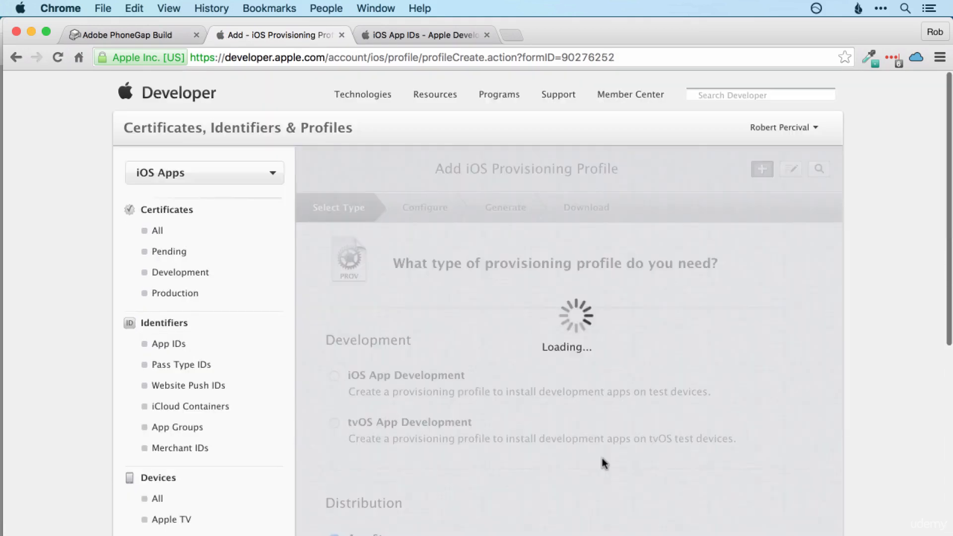
Step: Select Email App By Rob as the profile's App ID and continue to certificates
click(607, 442)
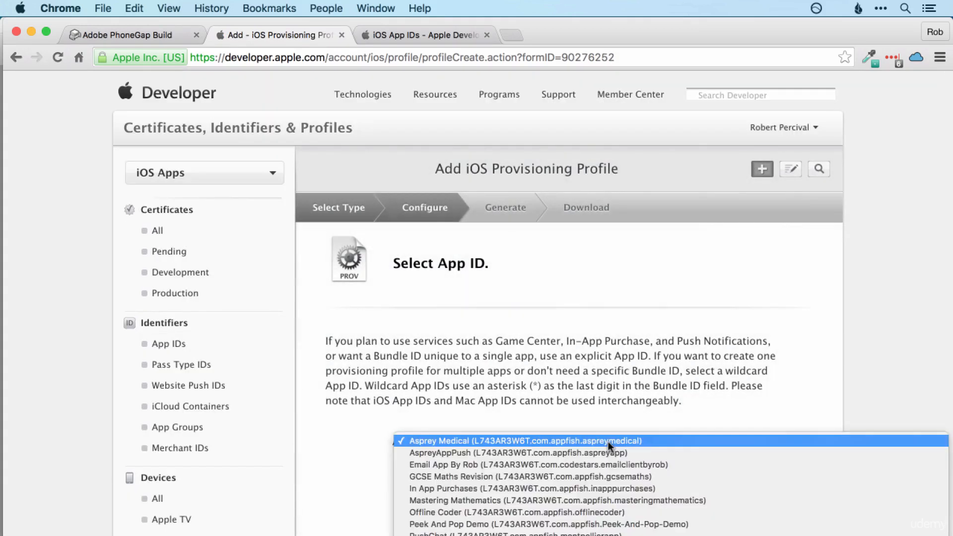
click(605, 464)
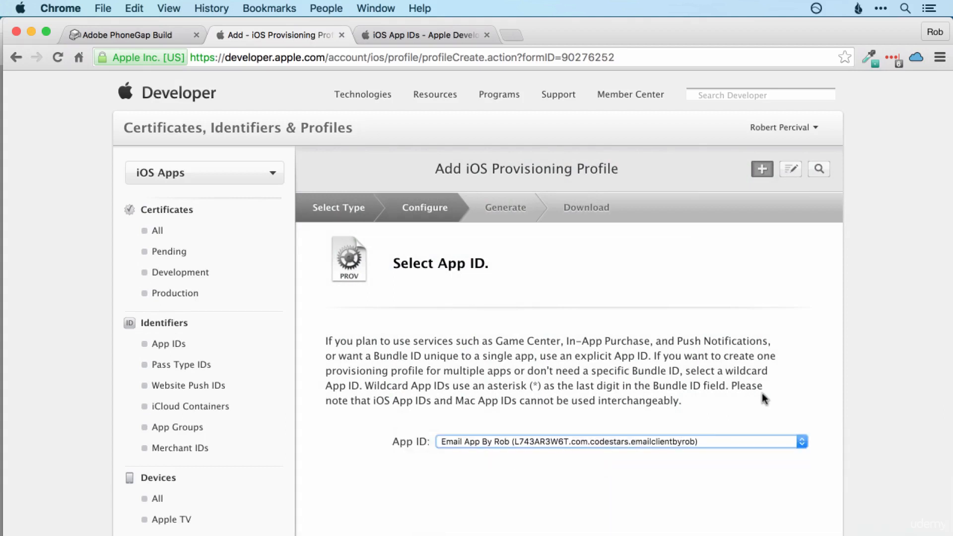
scroll(761, 395, down, 5)
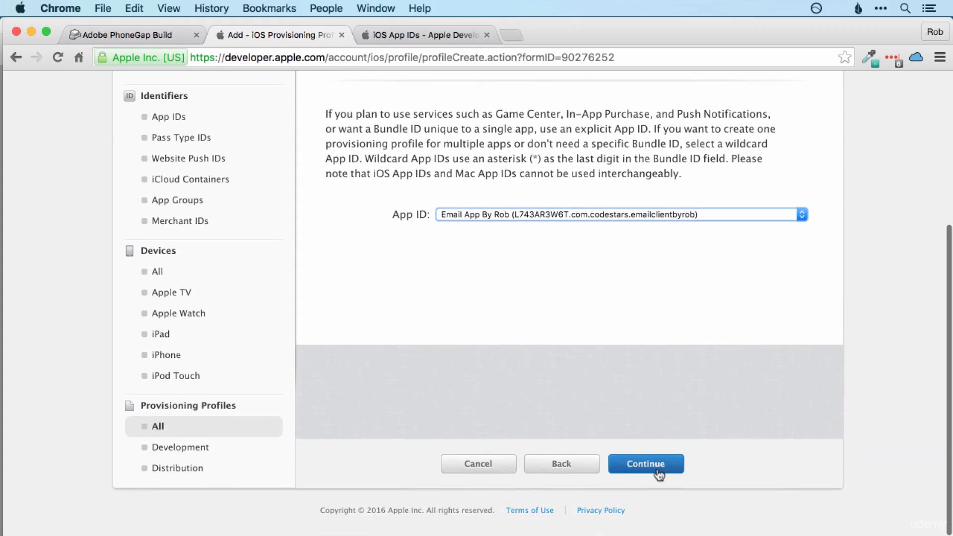
click(646, 465)
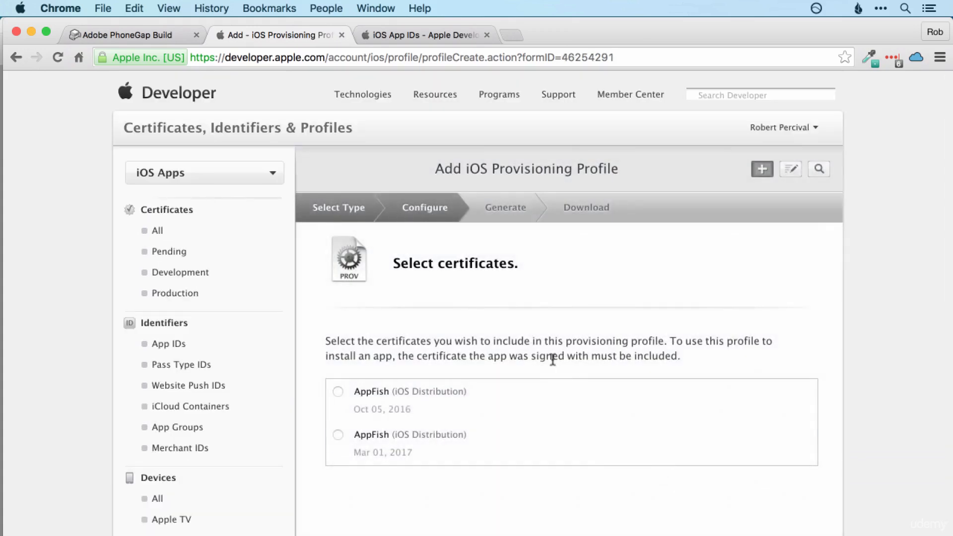
Step: Select the AppFish distribution certificate expiring Mar 01, 2017 for the profile
scroll(469, 336, down, 3)
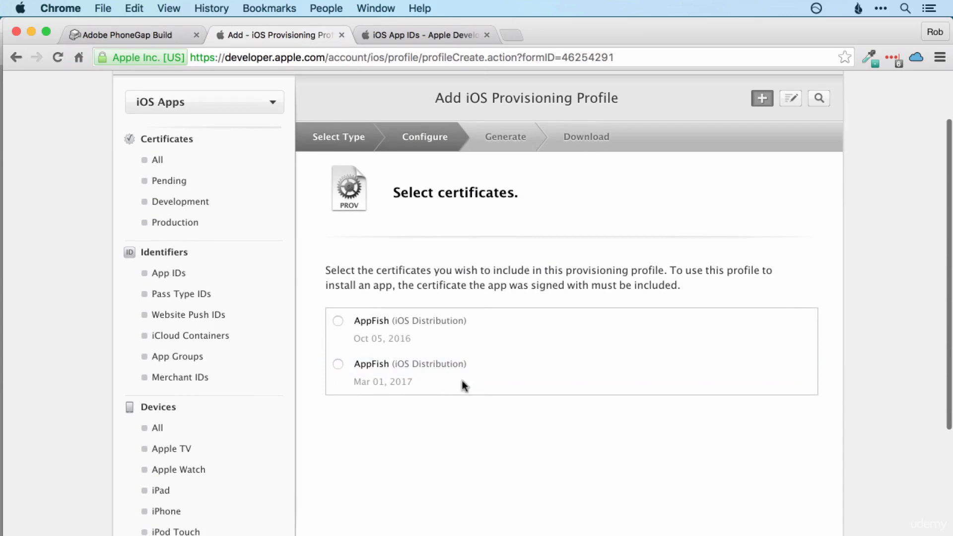
click(340, 365)
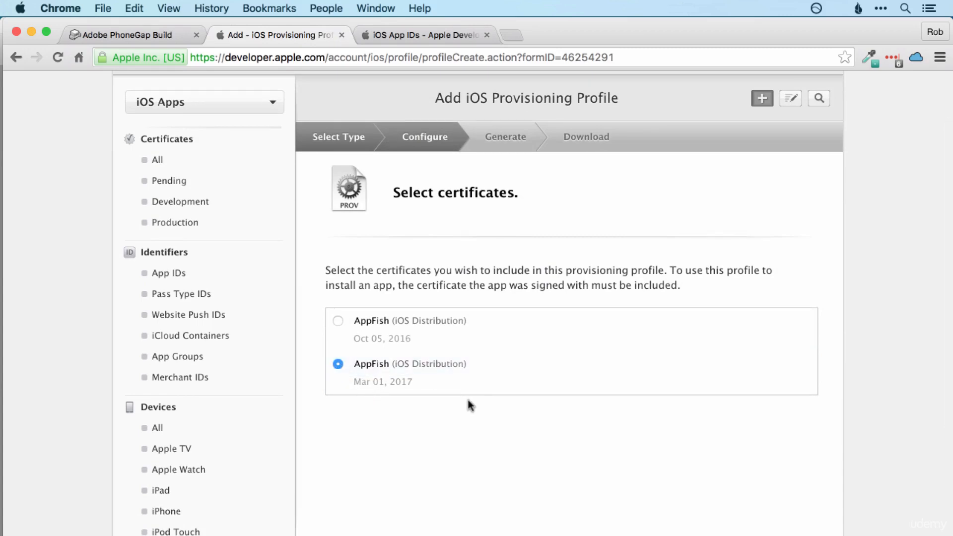
scroll(468, 400, down, 3)
scroll(468, 400, up, 4)
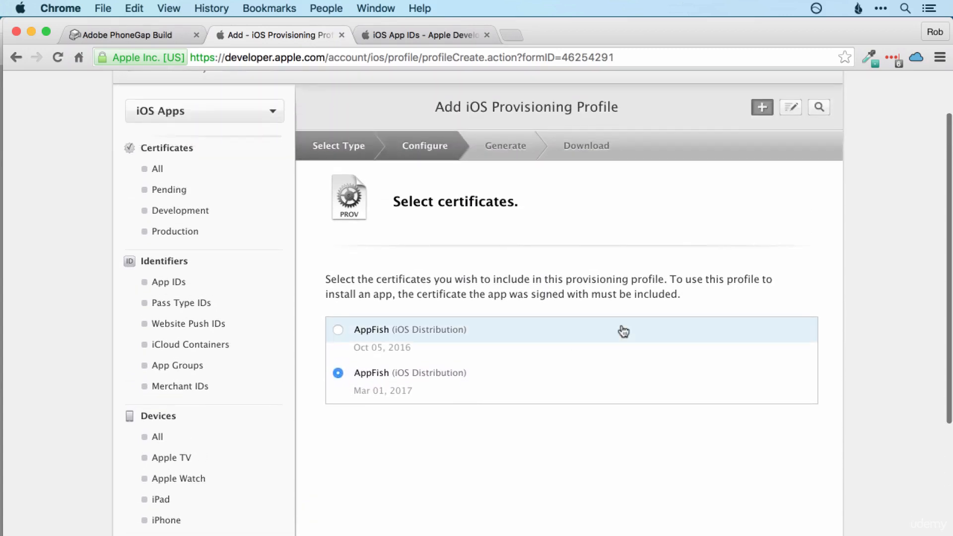
scroll(625, 419, down, 5)
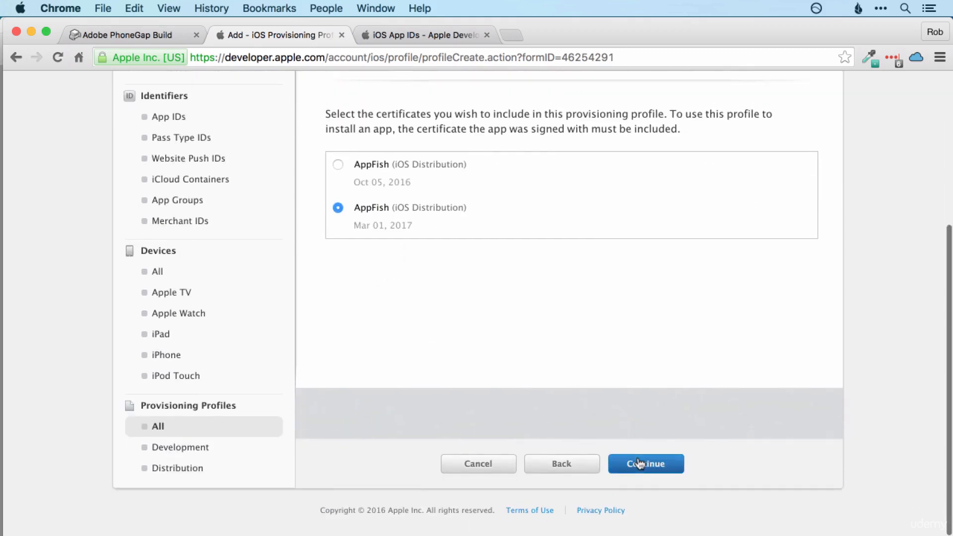
click(639, 460)
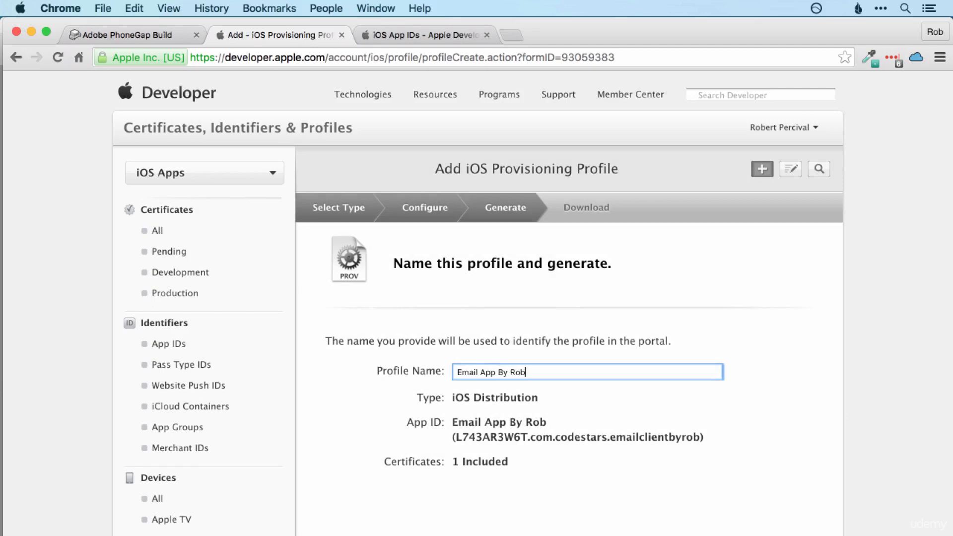
Step: Generate the provisioning profile named Email App By Rob
scroll(694, 433, down, 4)
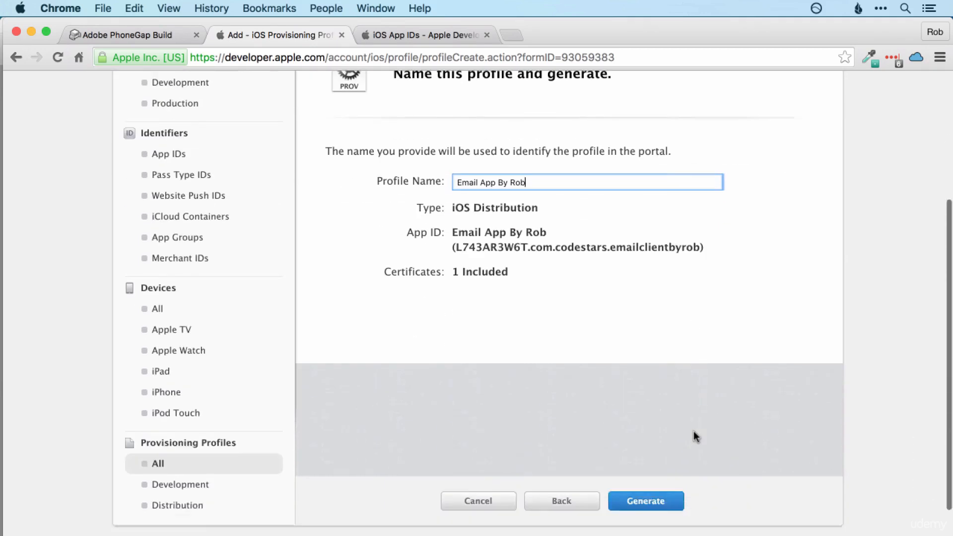
scroll(696, 437, down, 1)
click(664, 460)
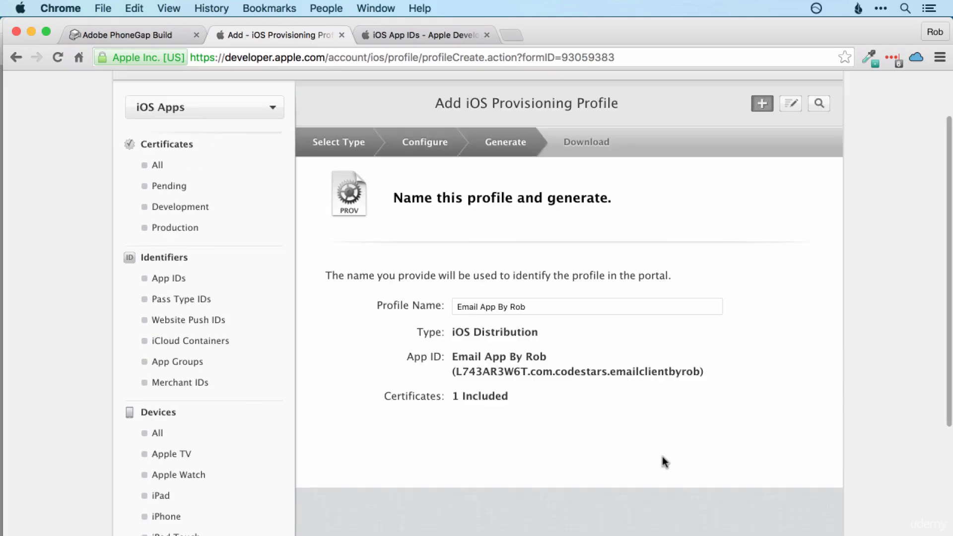
scroll(663, 457, down, 4)
click(662, 462)
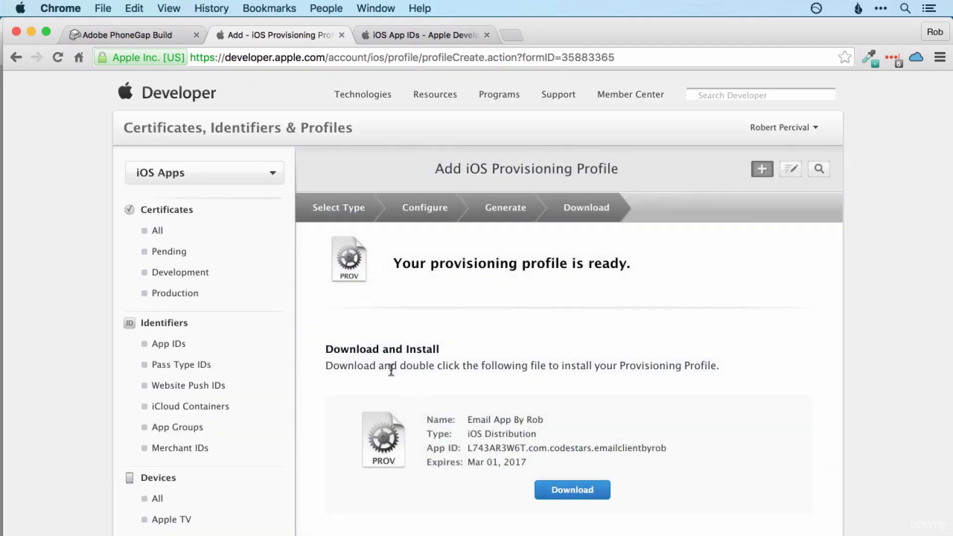
Step: Save the Email_App_By_Rob profile to the Desktop and switch to Keychain Access
click(574, 493)
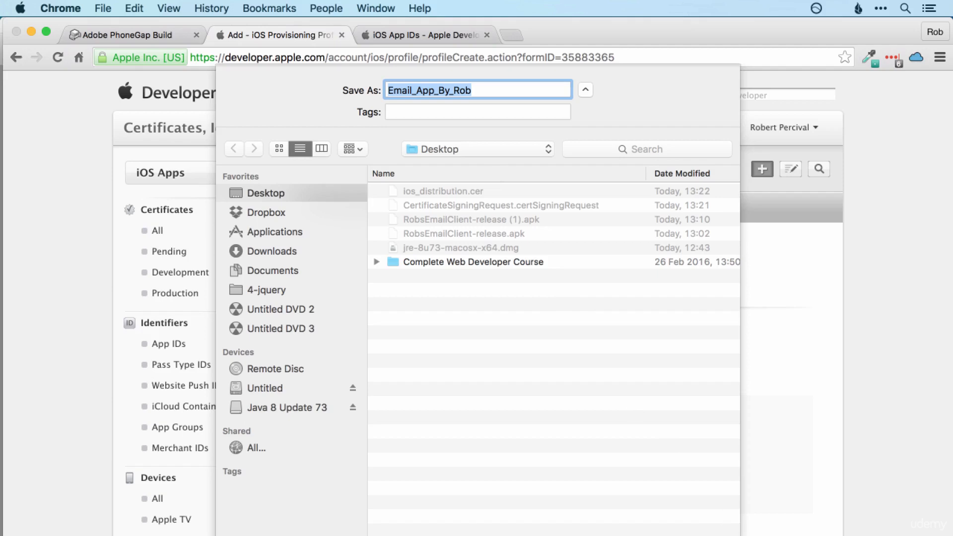
key(Return)
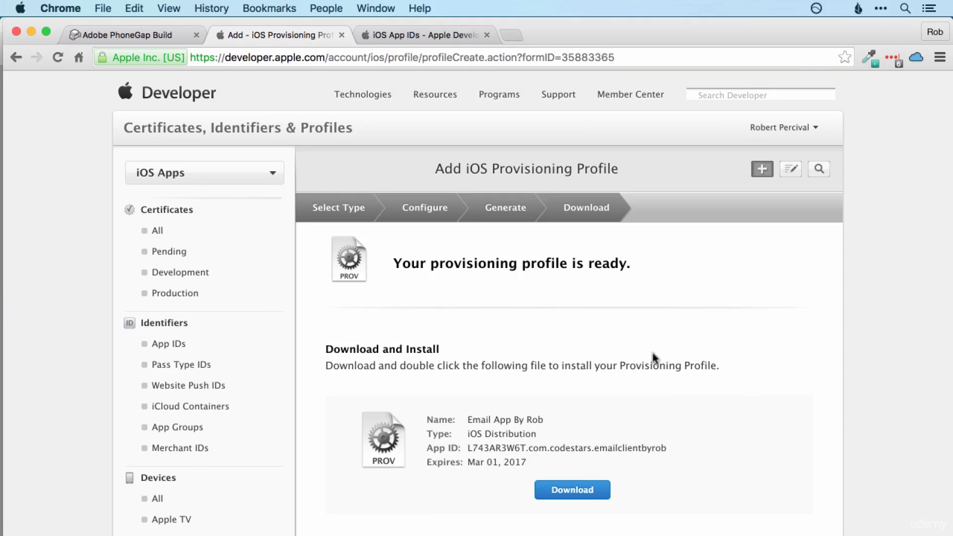
key(super+Tab)
key(super+Tab)
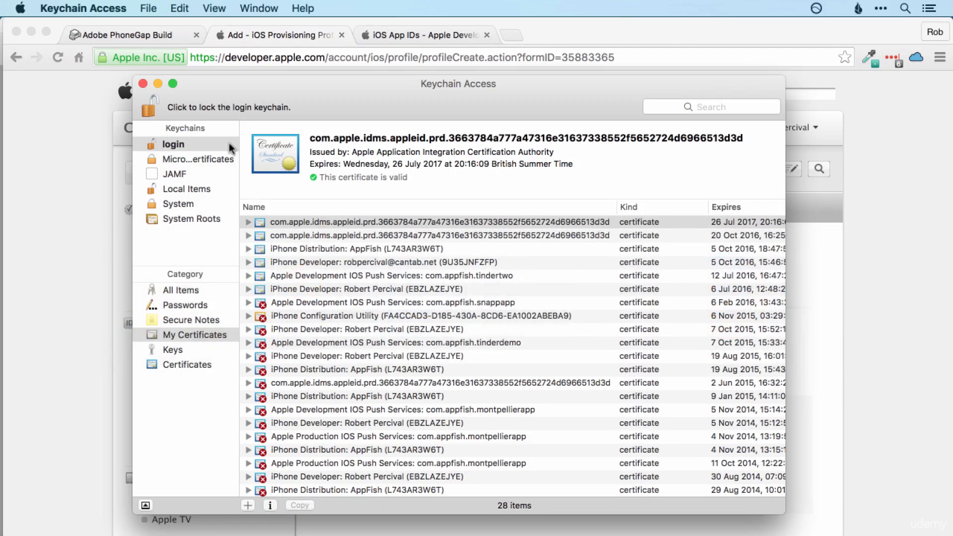
Step: Import ios_distribution.cer from the Desktop and select the new iPhone Distribution: AppFish certificate
click(149, 9)
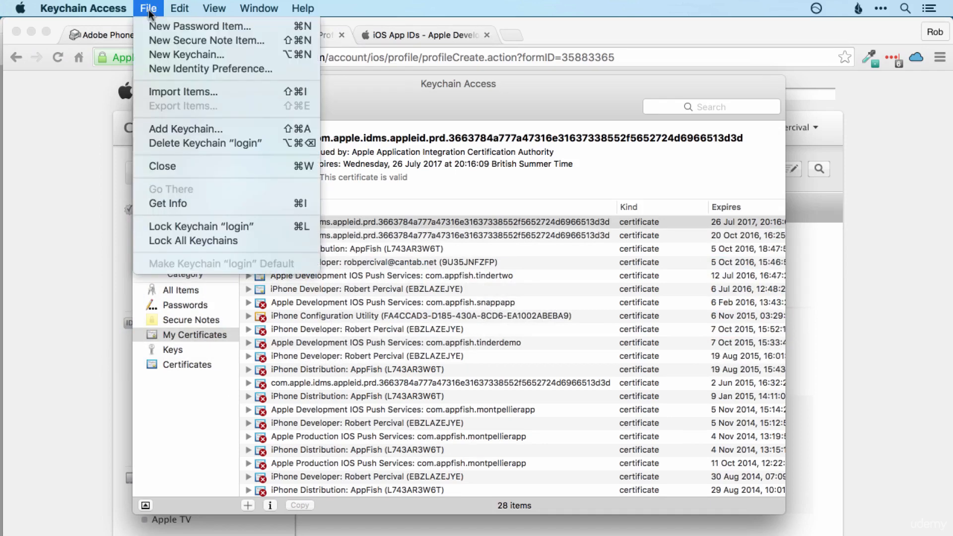
click(174, 91)
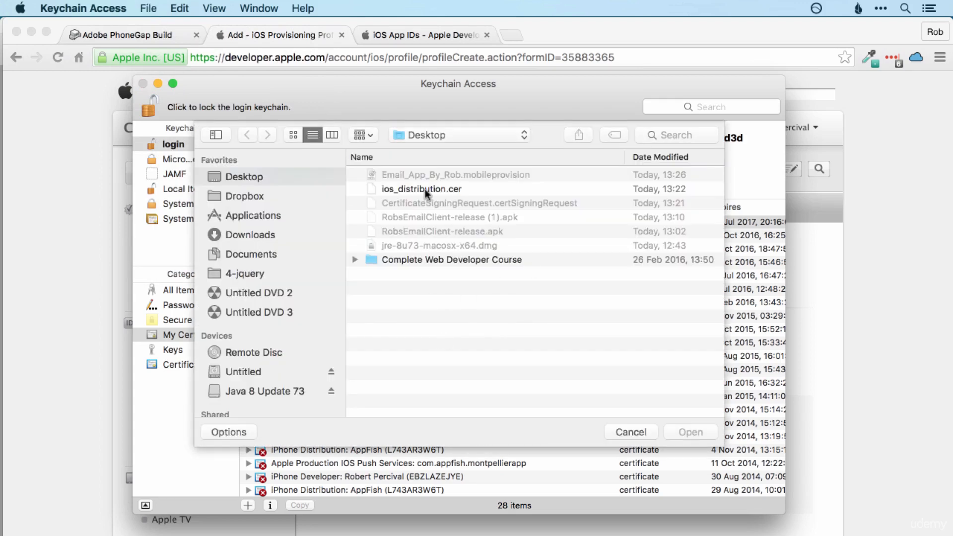
click(425, 191)
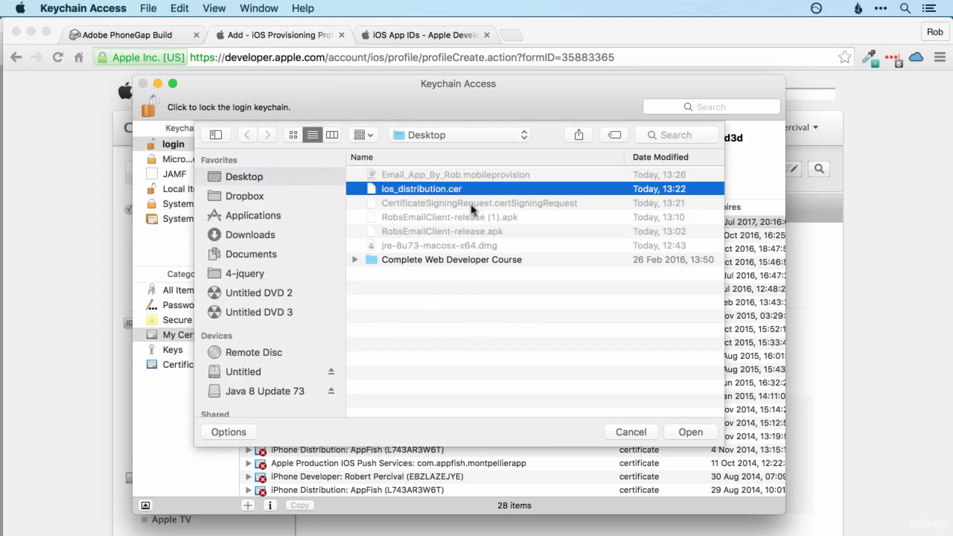
click(683, 432)
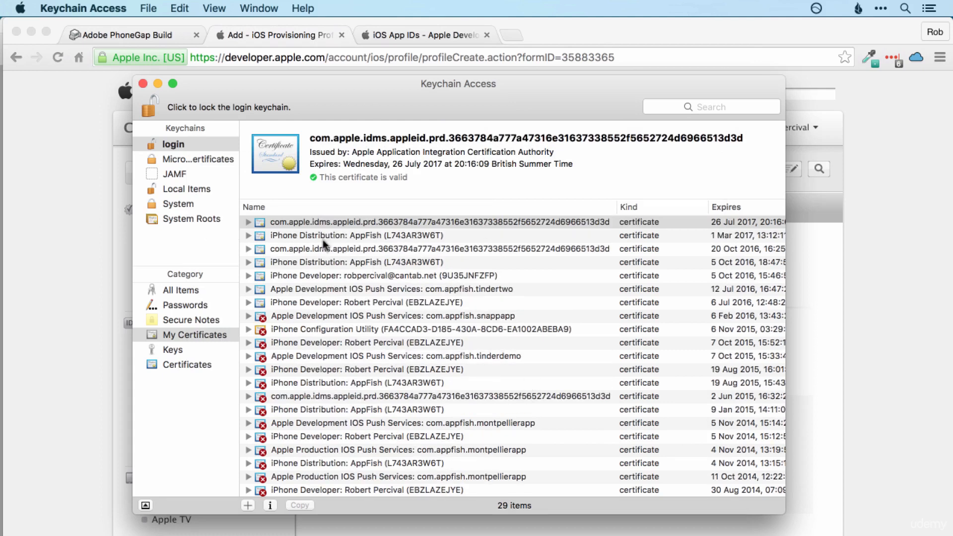
click(733, 233)
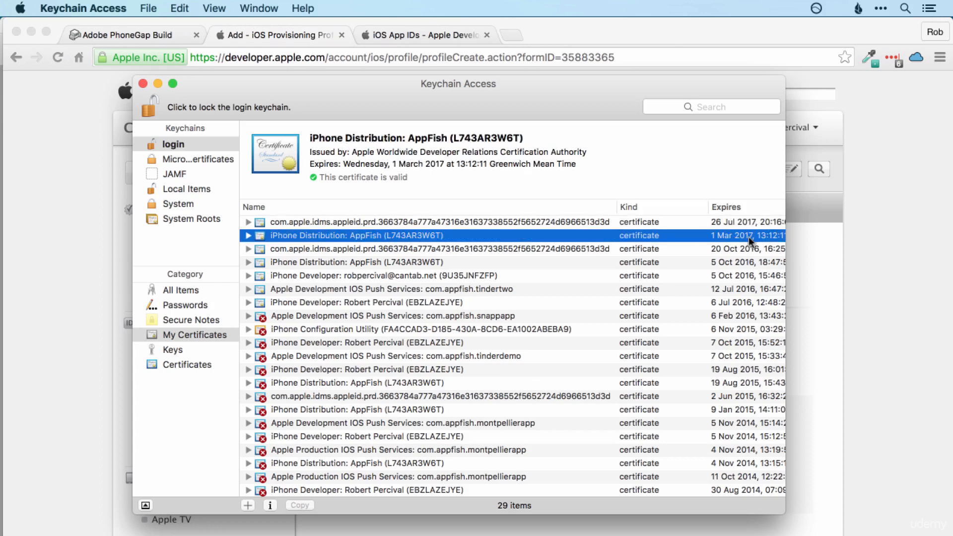
Step: Export the iPhone Distribution: AppFish certificate as Certificates.p12 on the Desktop with an export password
right_click(393, 237)
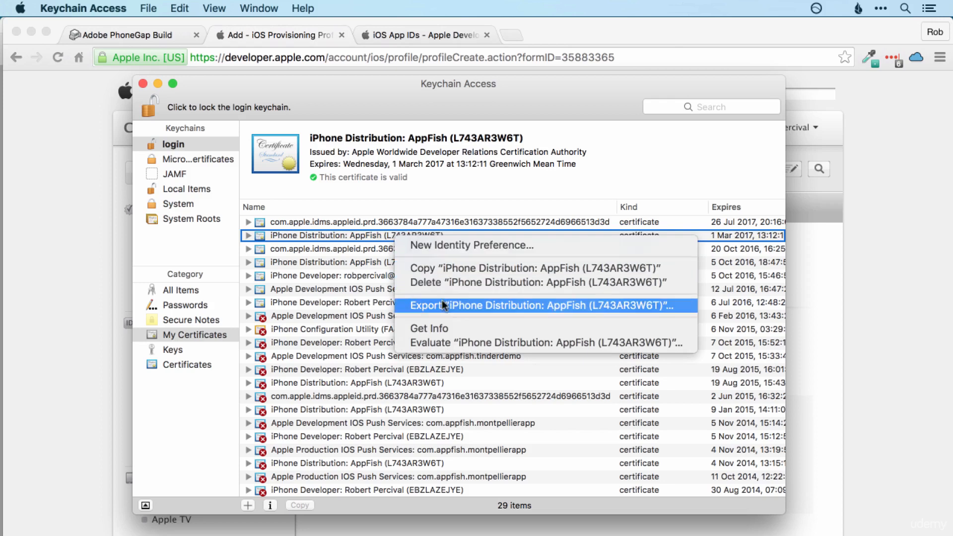
click(455, 305)
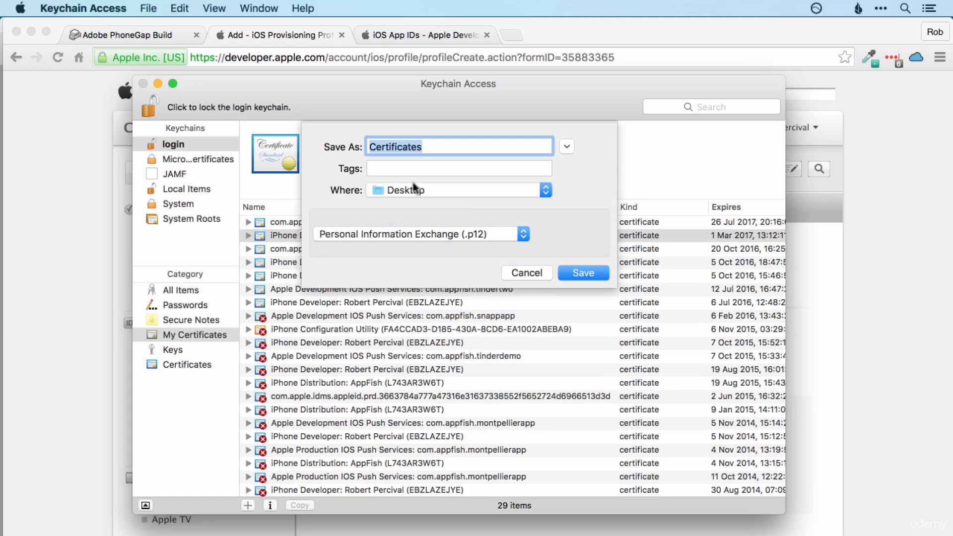
click(583, 273)
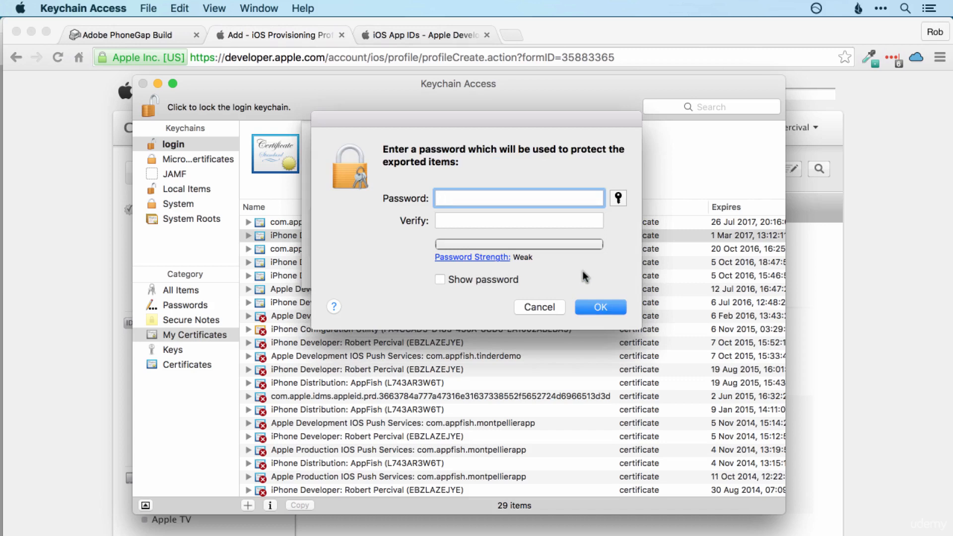
text(12345678)
key(Tab)
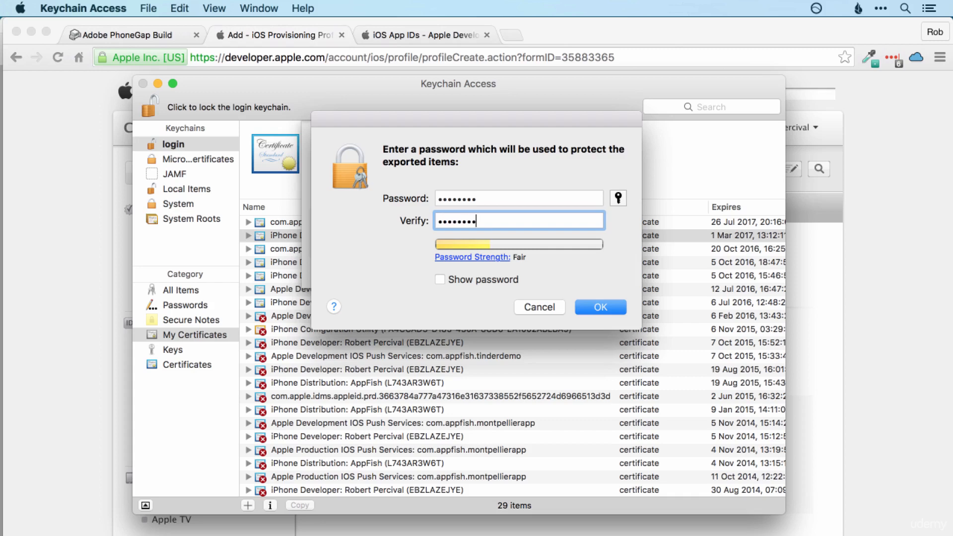
click(607, 308)
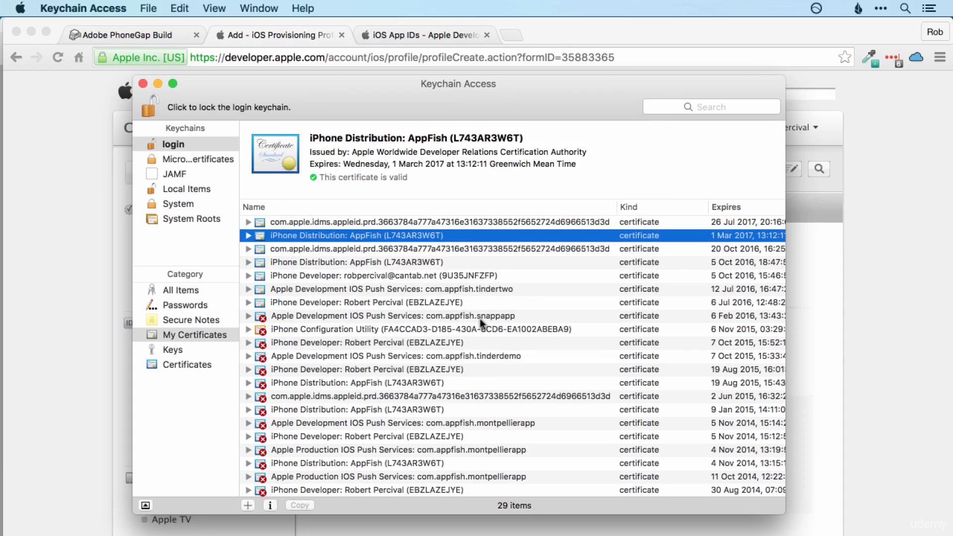
Step: Go to the PhoneGap Build account's Signing Keys and start adding a new iOS key
click(160, 37)
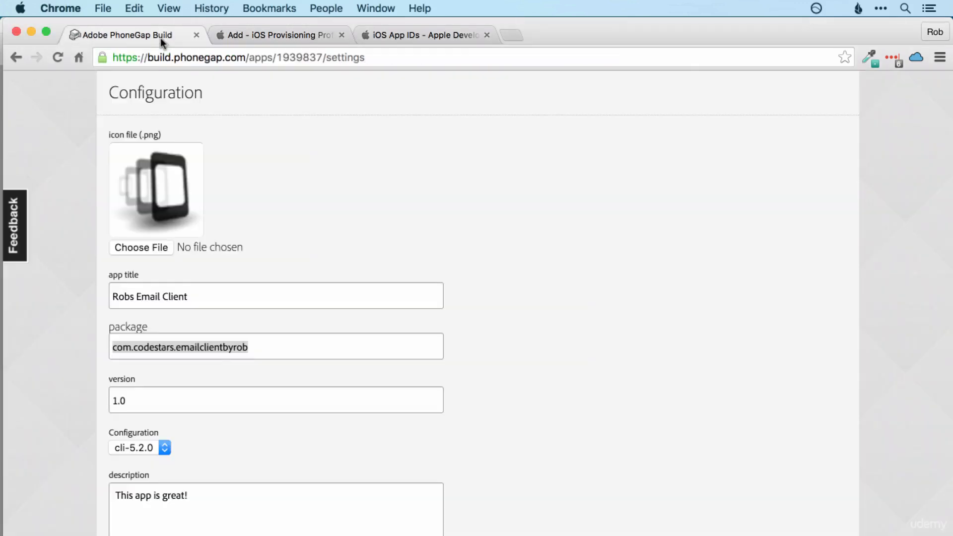
scroll(529, 224, up, 3)
scroll(528, 220, up, 3)
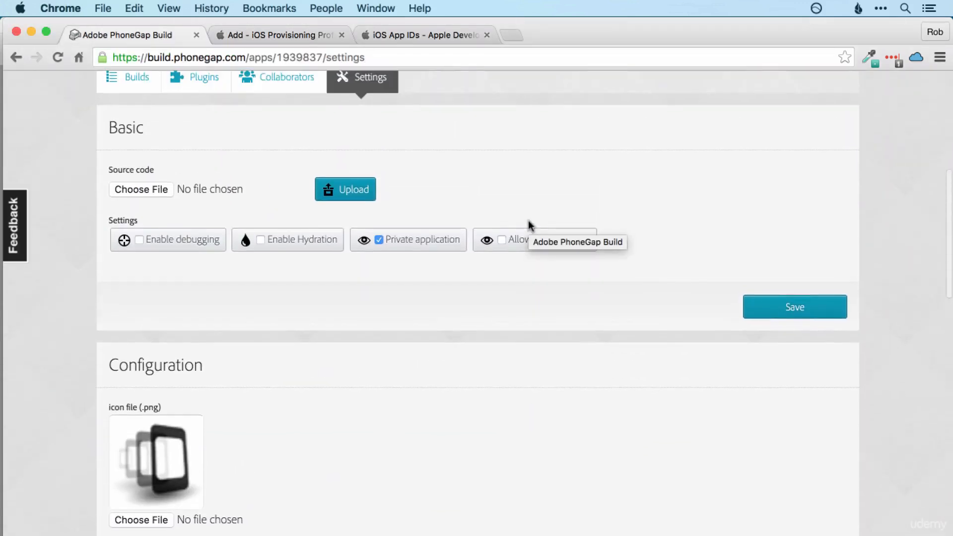
scroll(577, 282, down, 7)
scroll(577, 282, up, 2)
scroll(577, 282, up, 10)
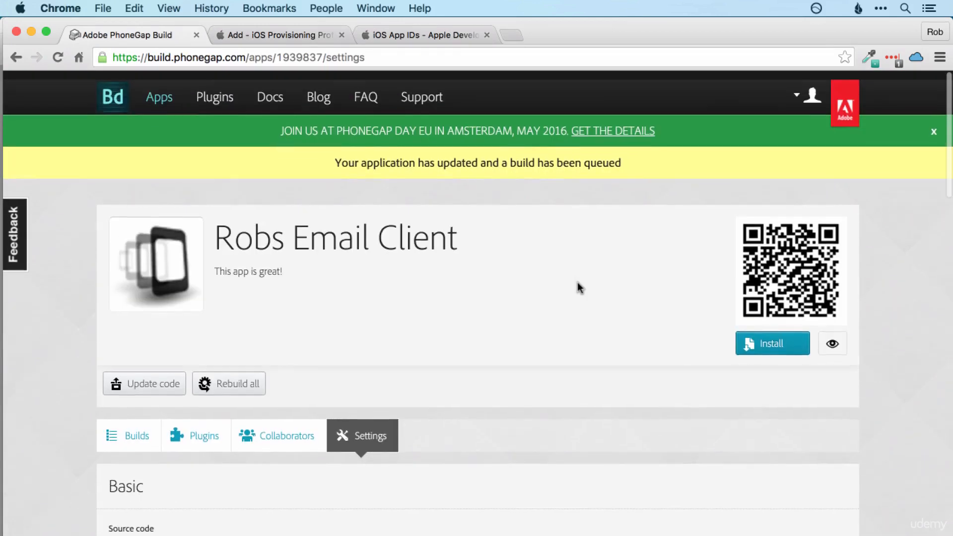
click(808, 91)
click(684, 182)
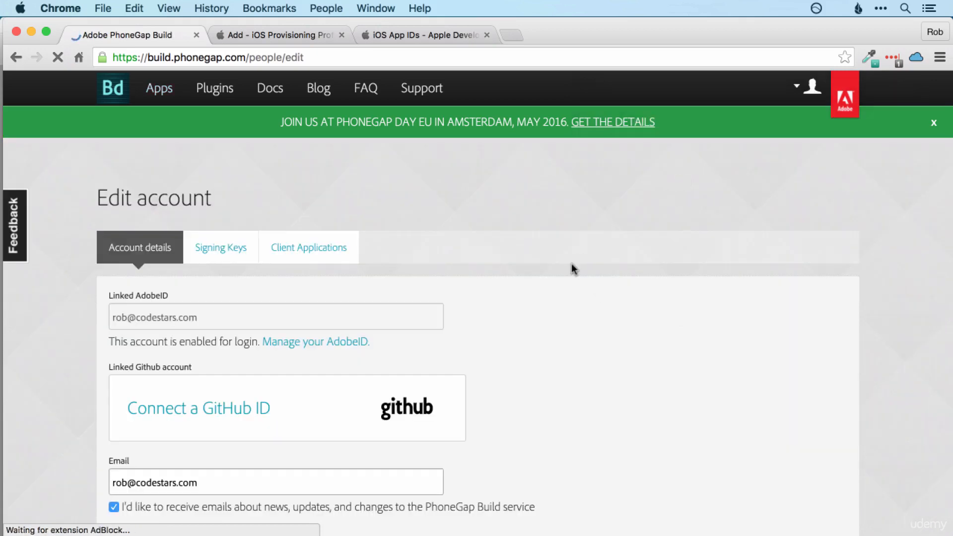
click(226, 254)
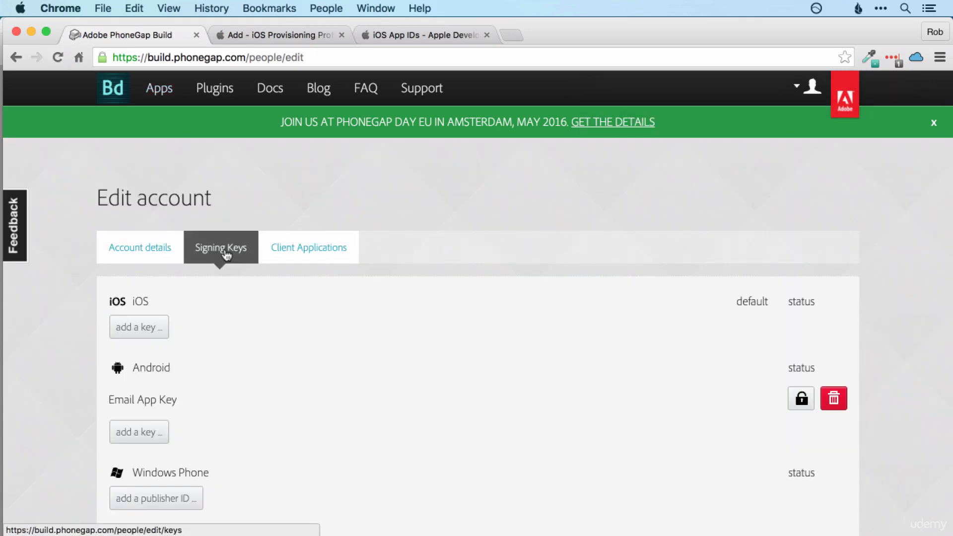
scroll(340, 291, down, 4)
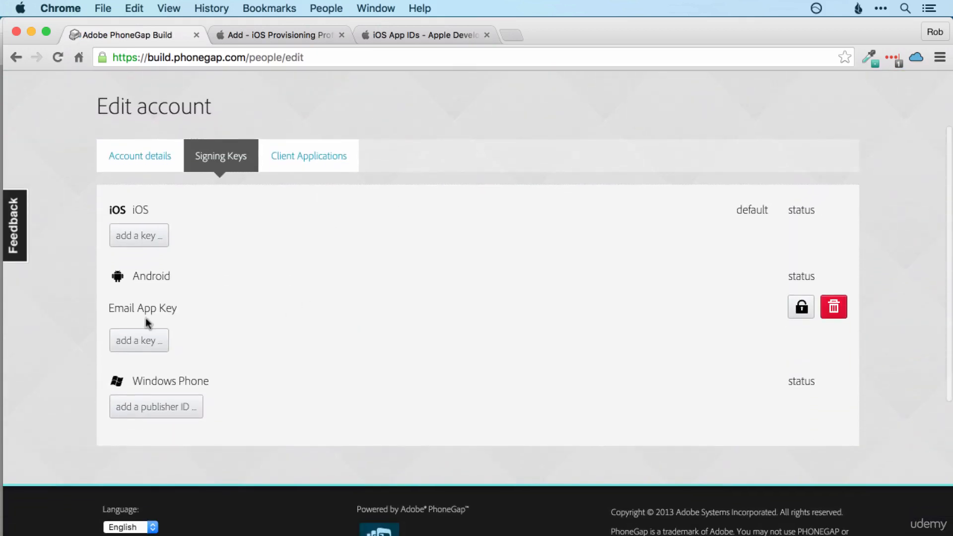
click(148, 237)
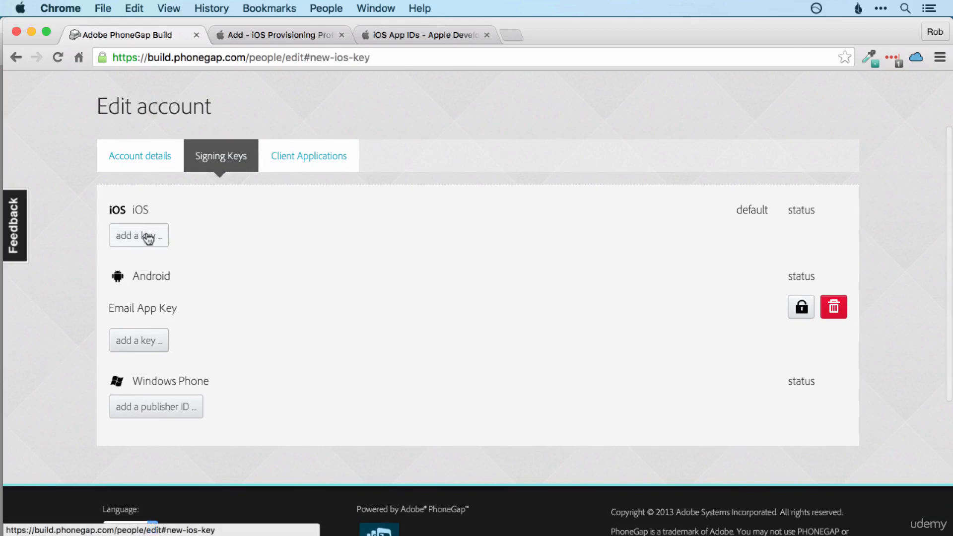
Step: Title the new iOS signing key Email App Key
click(151, 294)
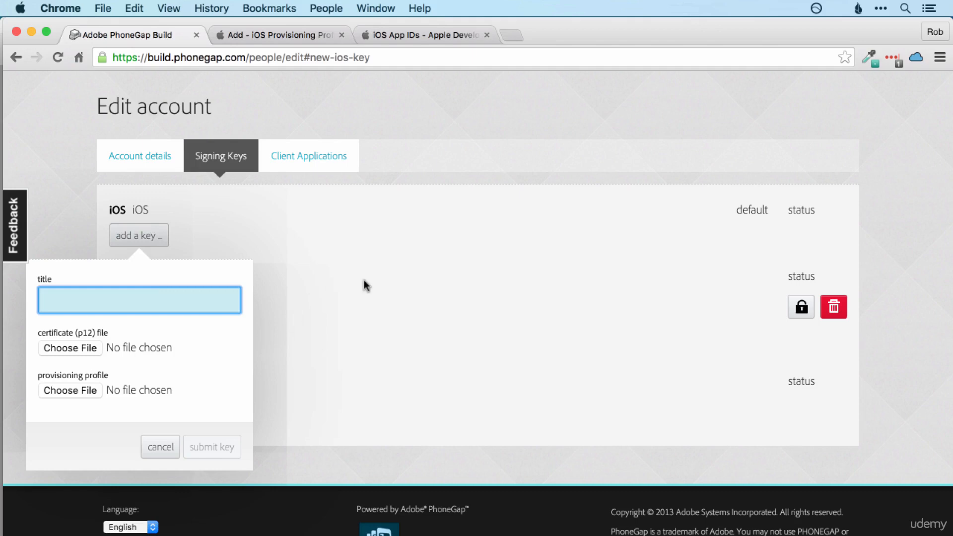
text(Email)
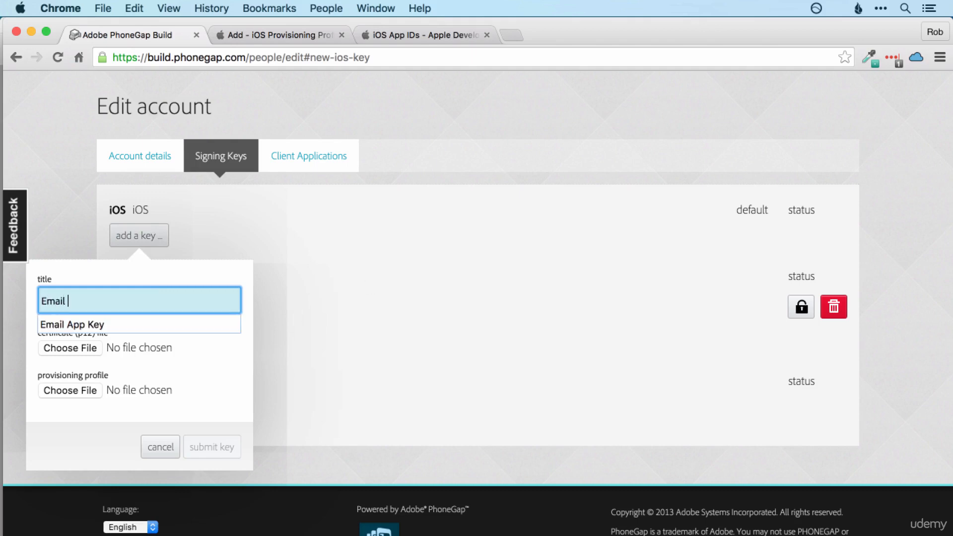
text( App)
key(Down)
key(Return)
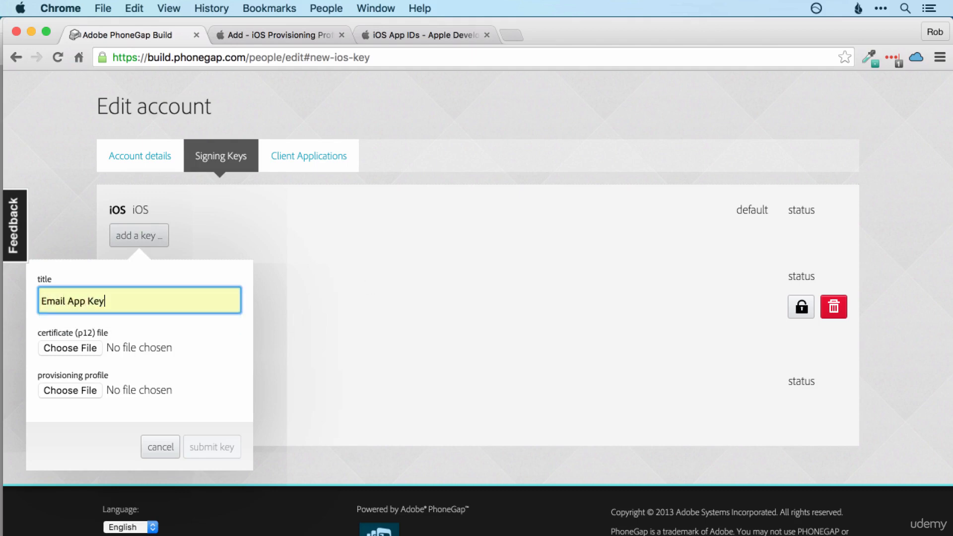
Step: Attach Certificates.p12 and the Email_App_By_Rob provisioning profile, then submit the key
click(67, 348)
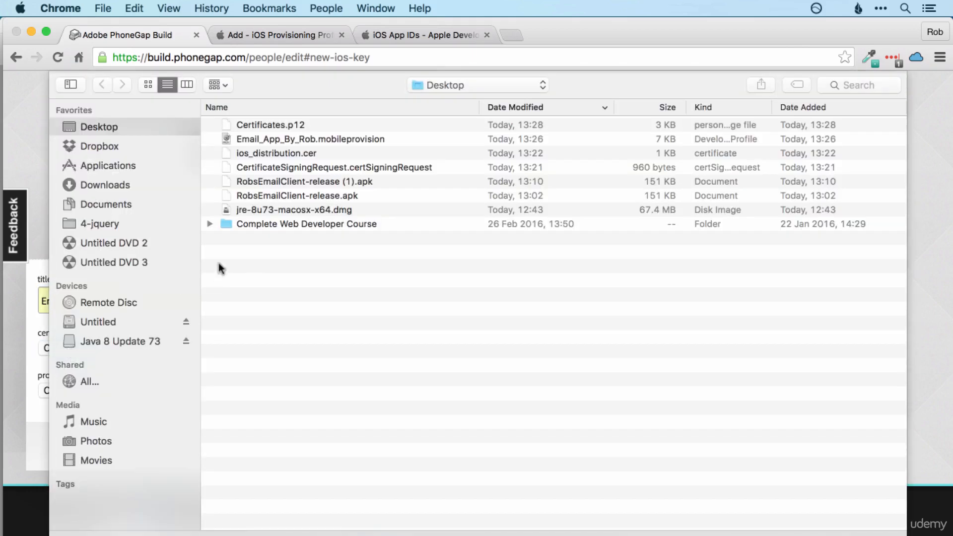
click(308, 126)
key(Return)
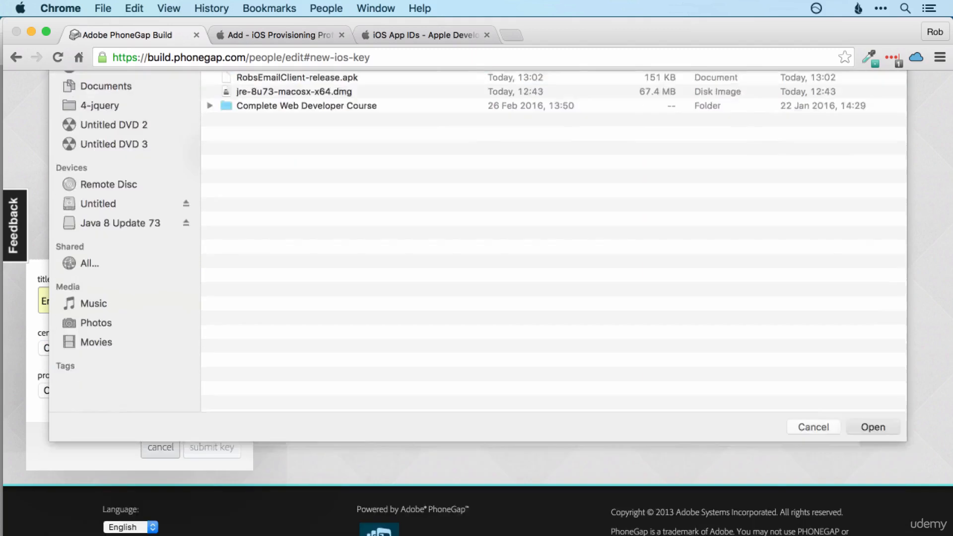
click(81, 391)
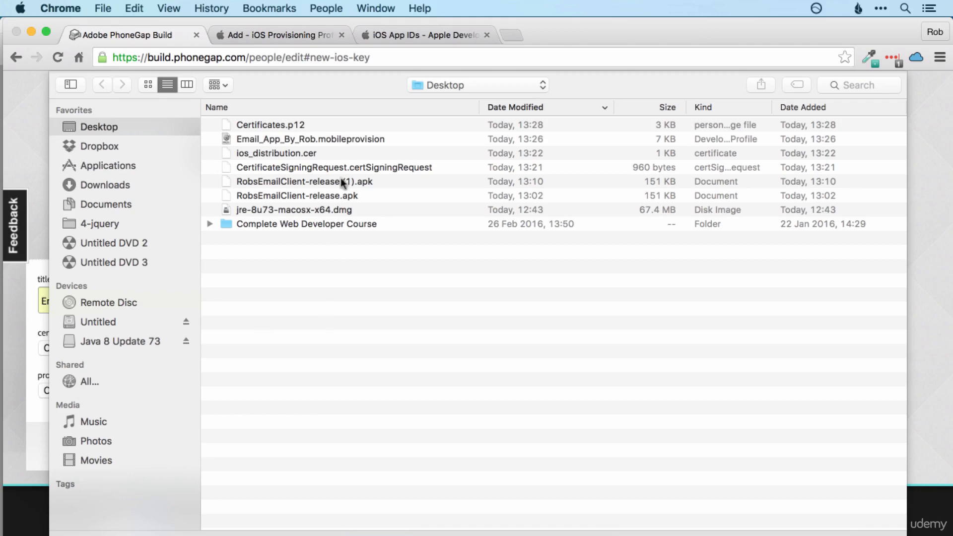
click(302, 139)
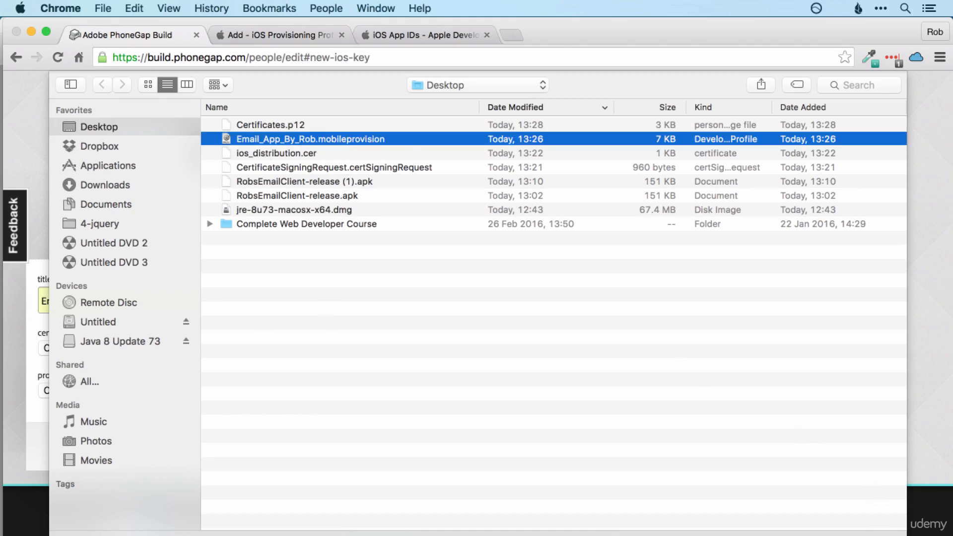
click(872, 535)
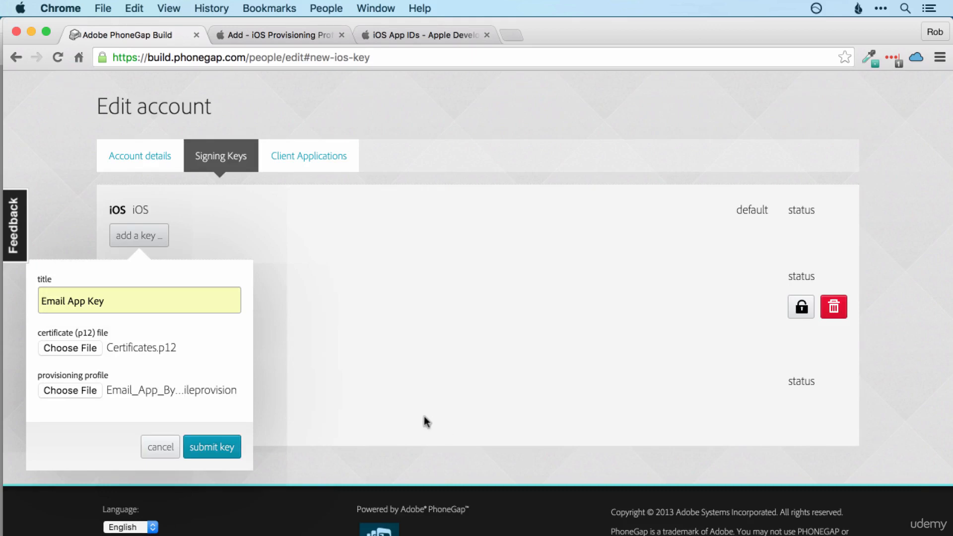
click(224, 448)
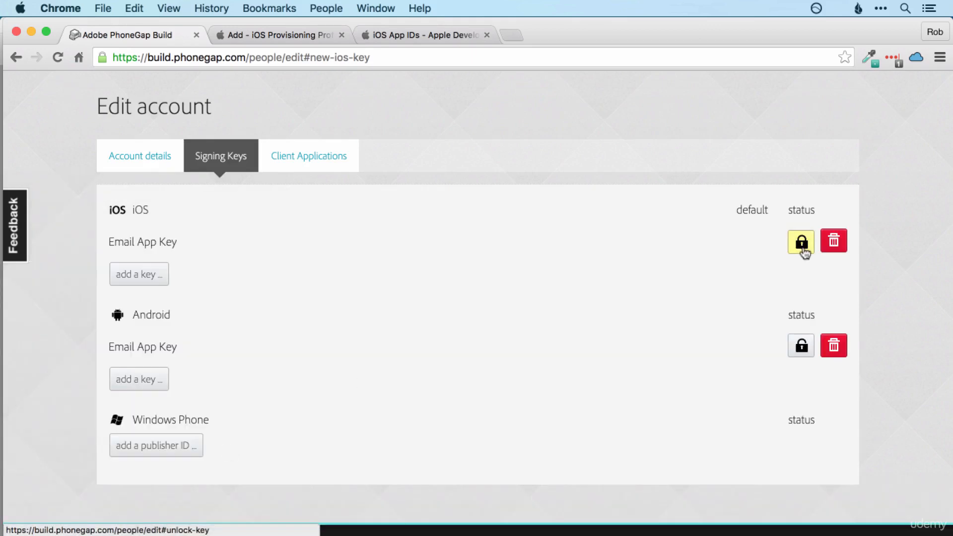
Step: Unlock the iOS Email App Key with its certificate password
click(803, 244)
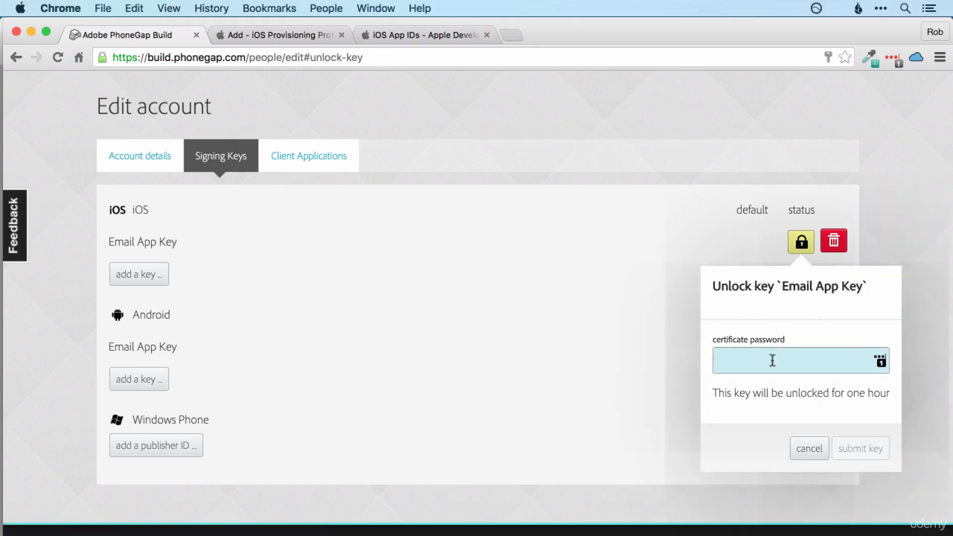
click(773, 361)
text(••)
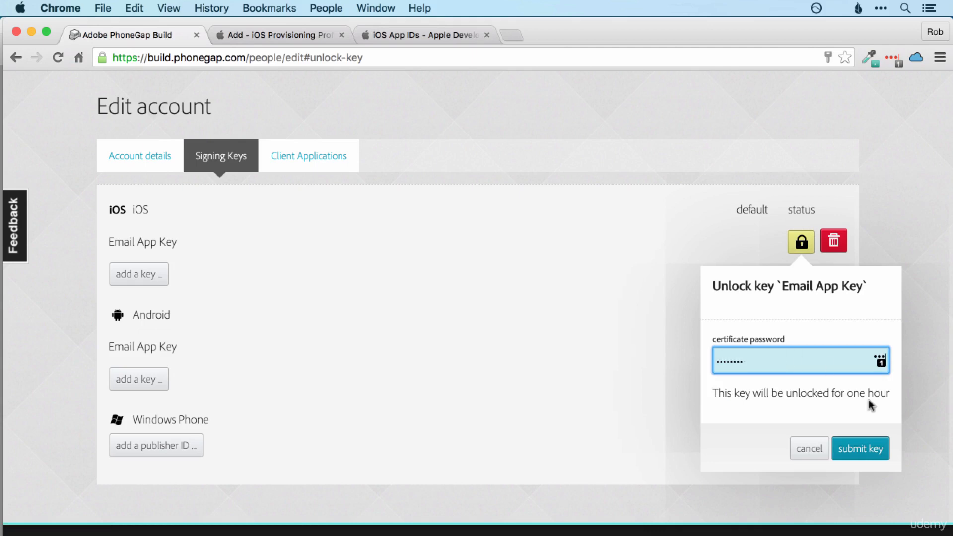
click(868, 447)
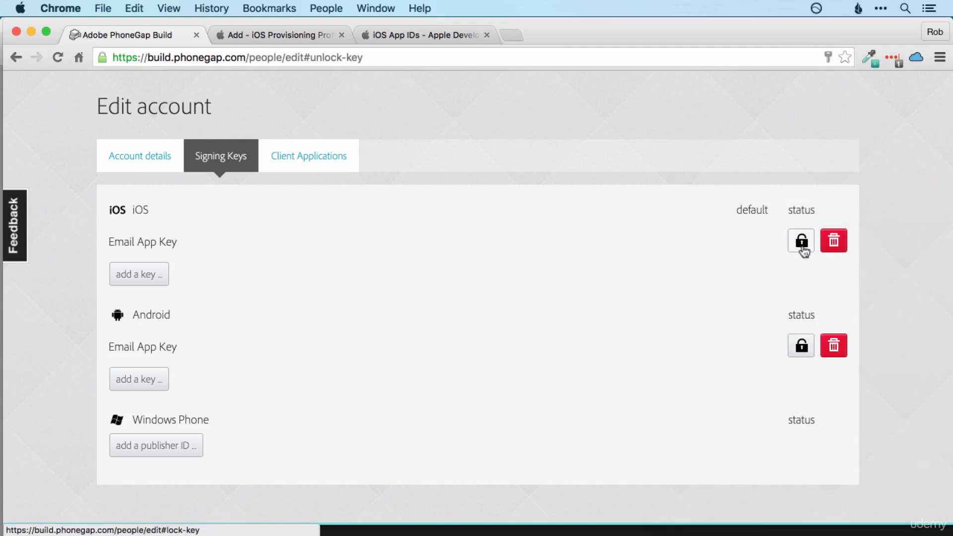
Step: Open Robs Email Client's builds page and pick Email App Key for iOS signing
scroll(351, 298, up, 2)
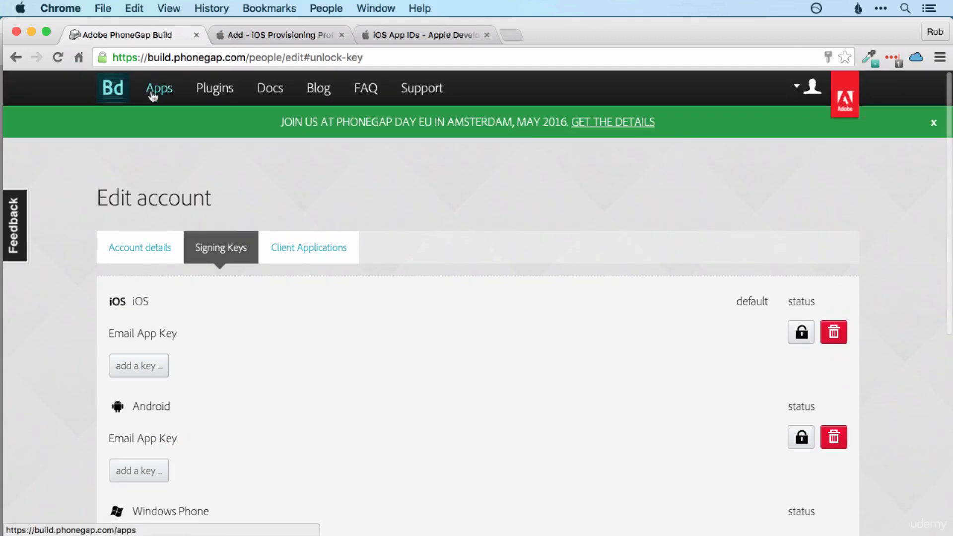
click(152, 94)
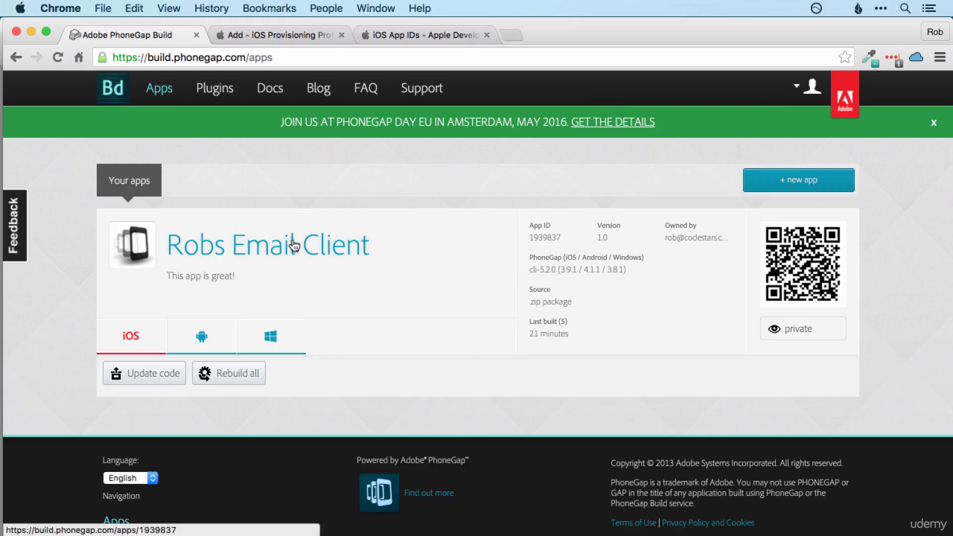
click(294, 244)
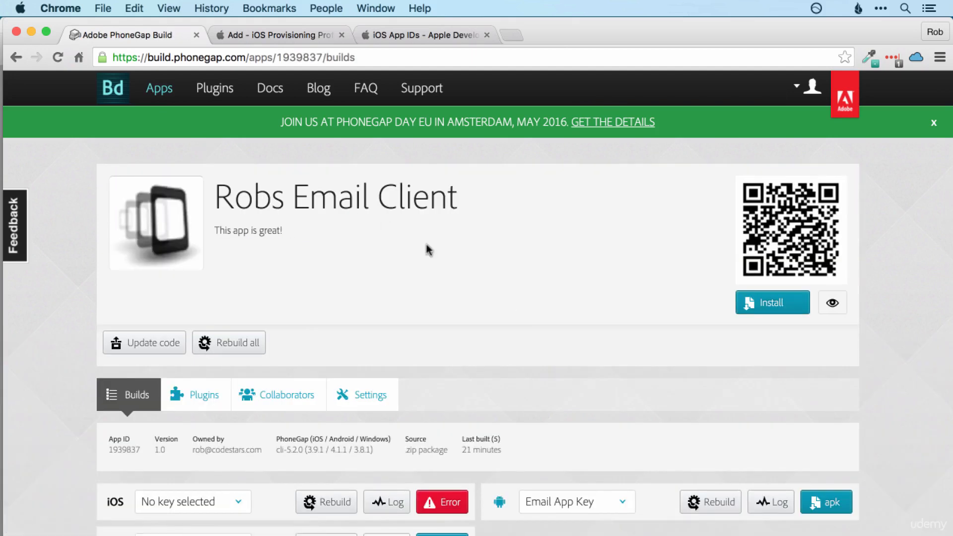
scroll(457, 255, down, 3)
scroll(457, 255, down, 4)
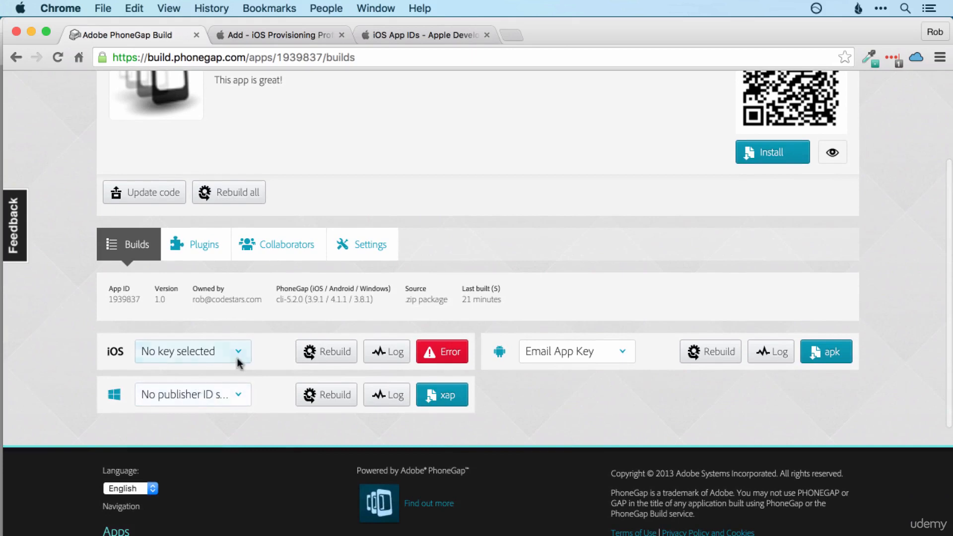
click(238, 353)
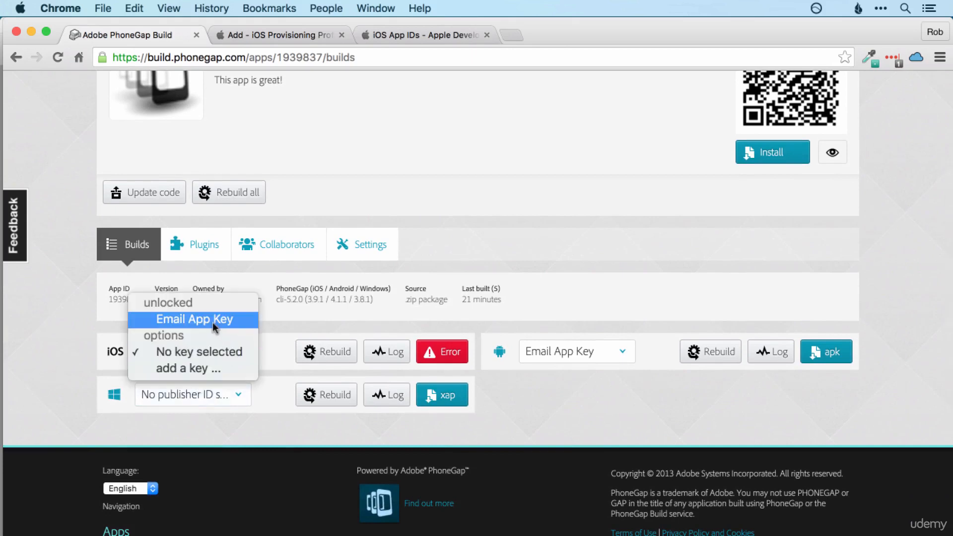
key(Escape)
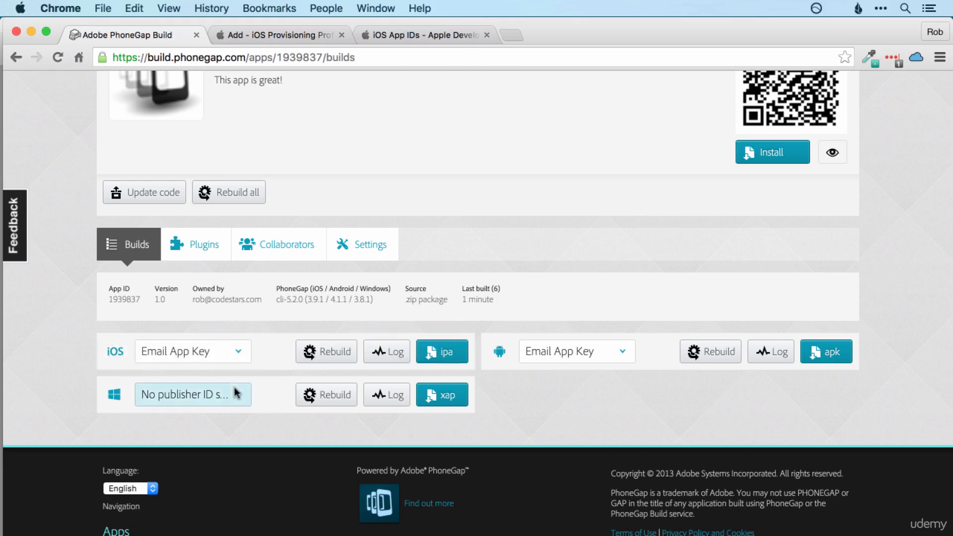
Step: Save the RobsEmailClient ipa to the Desktop and close both Apple Developer tabs
click(433, 359)
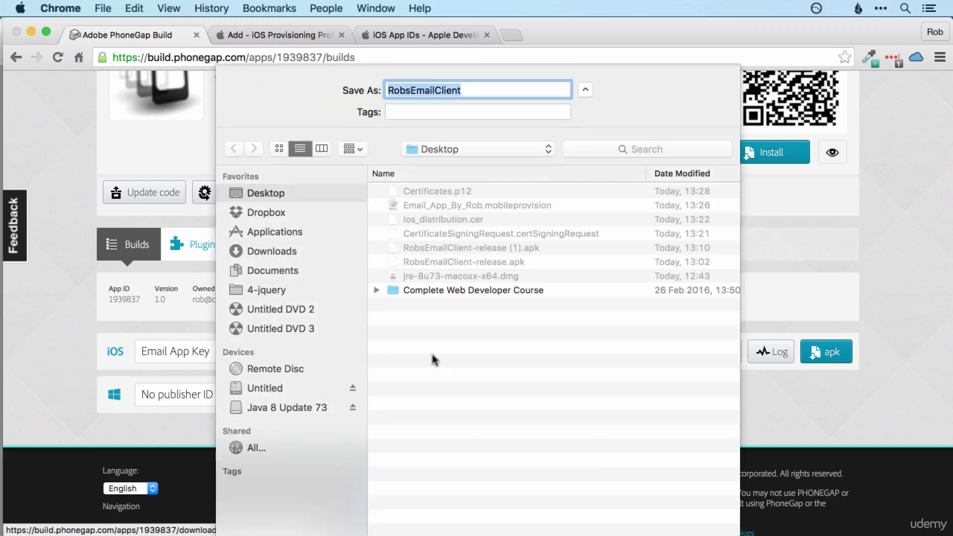
key(Return)
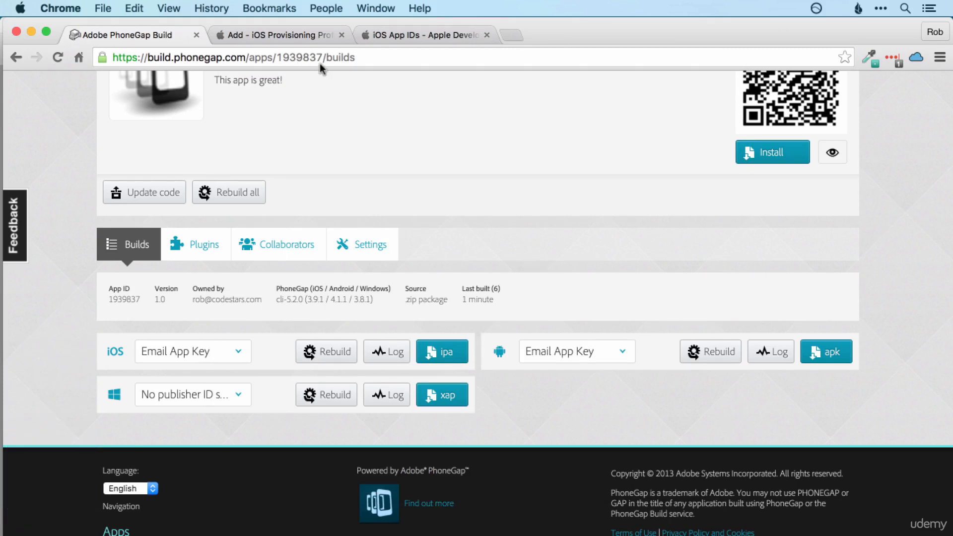
click(342, 34)
click(341, 35)
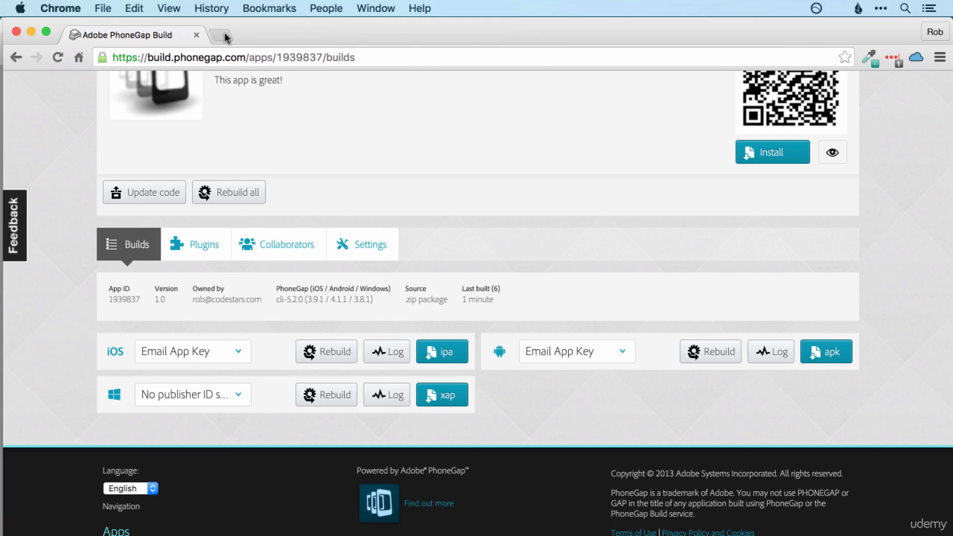
click(224, 34)
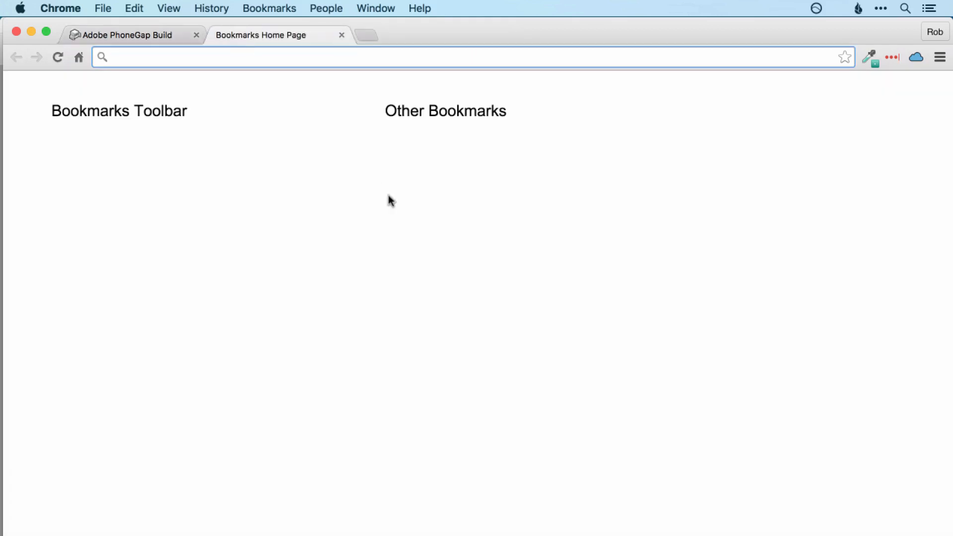
Step: Search for iTunes Connect, sign in with the account password, and open My Apps
text(itunes)
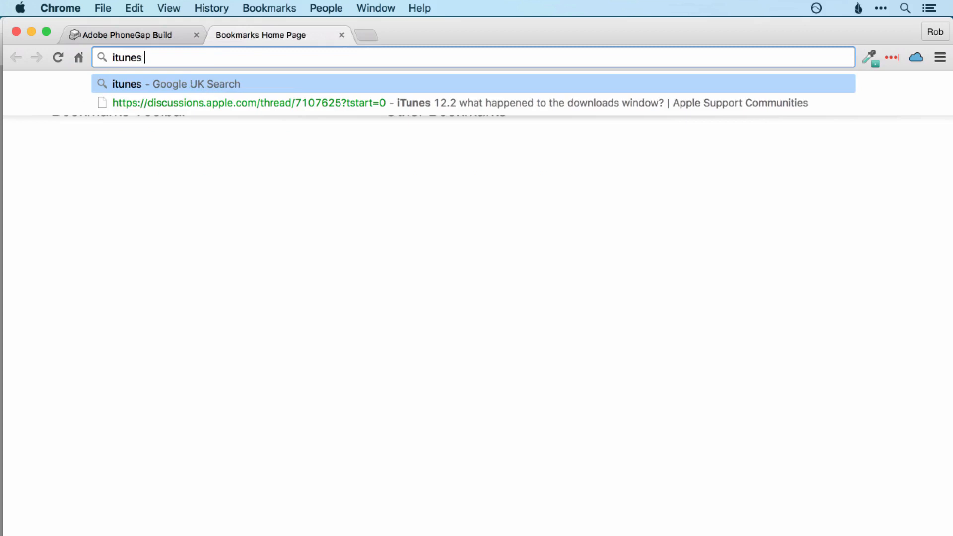
text( connect)
key(Return)
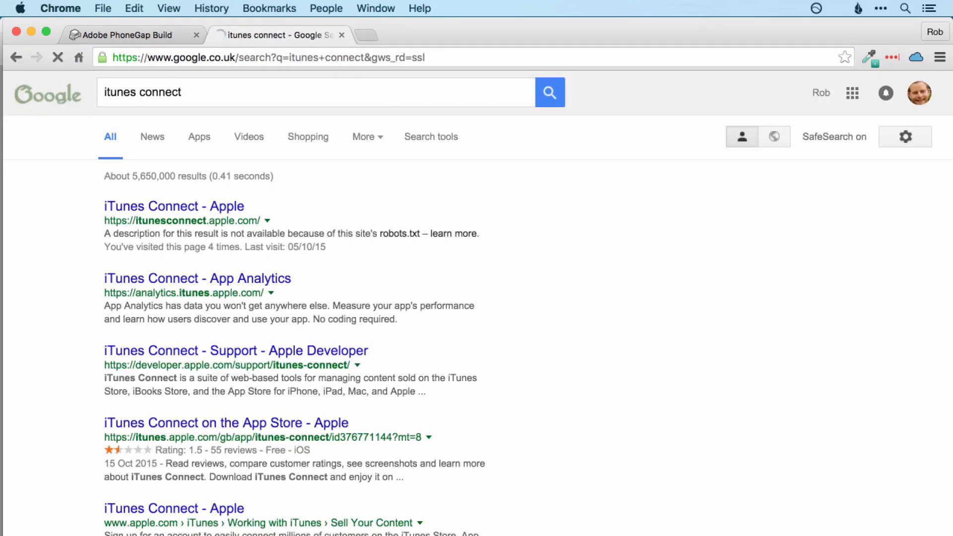
click(214, 211)
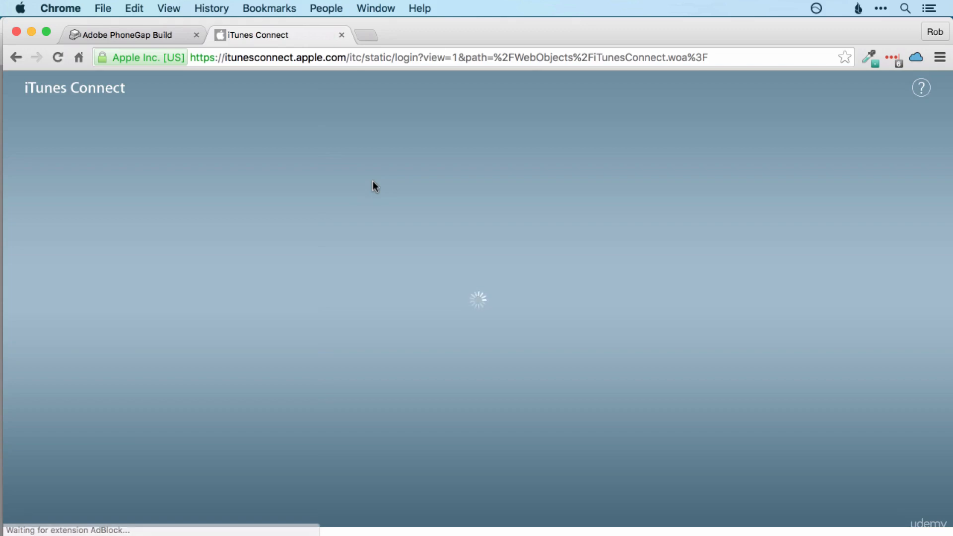
click(436, 301)
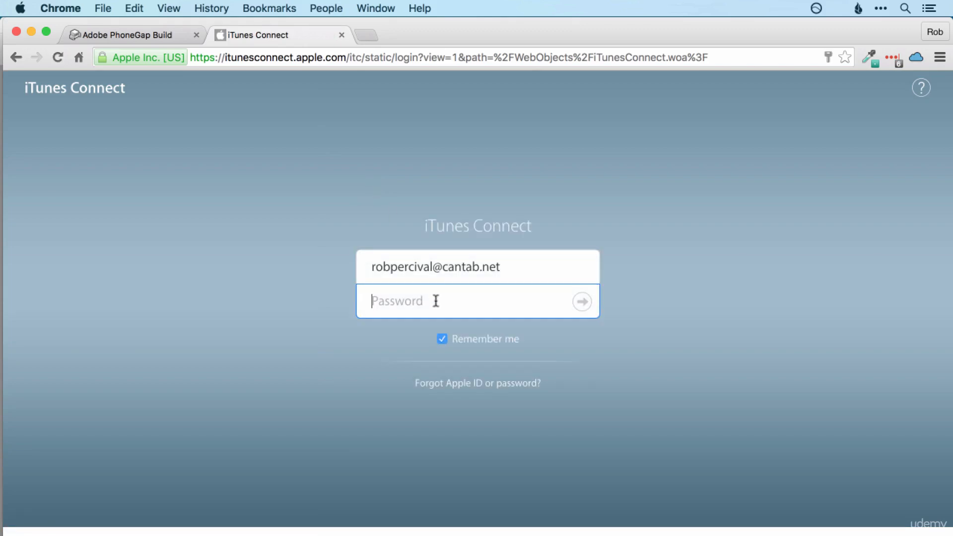
text(•••••••)
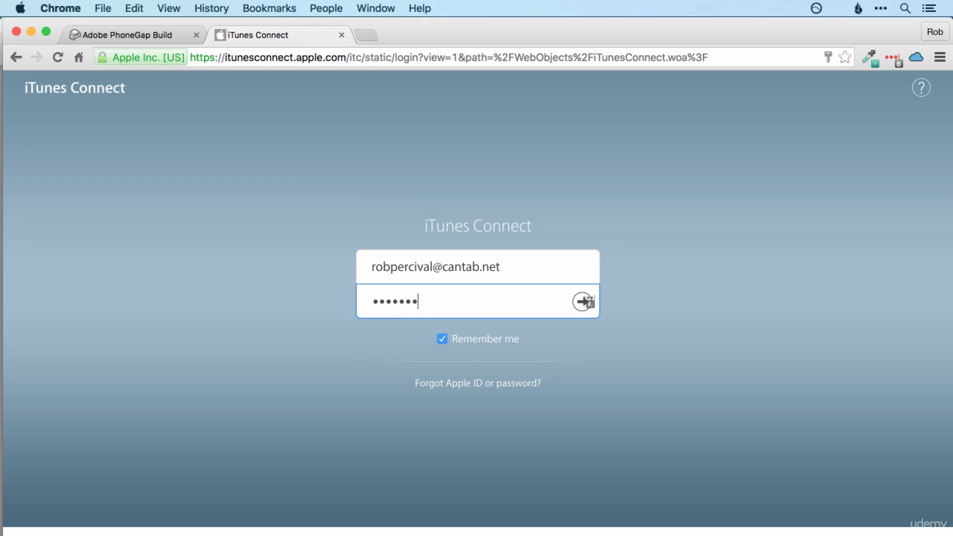
text(•)
key(Return)
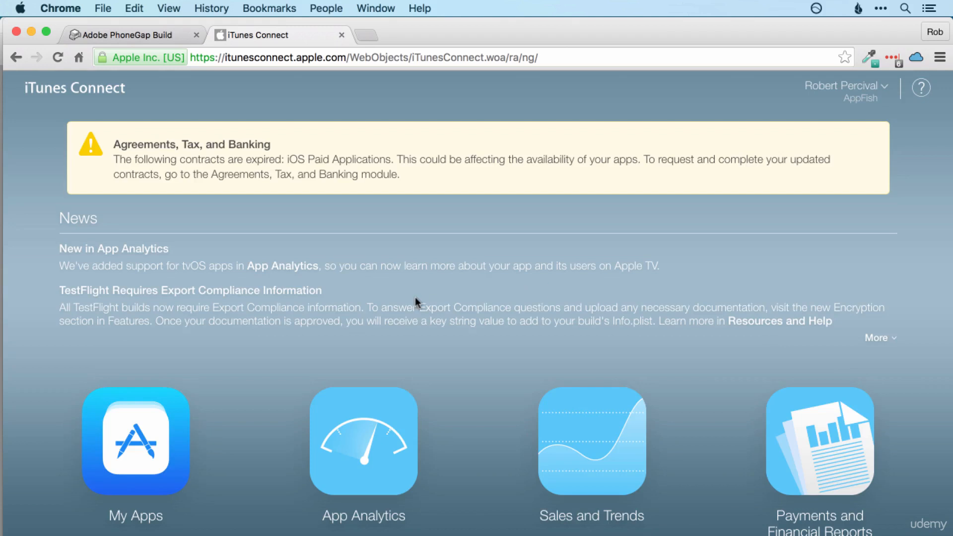
click(124, 429)
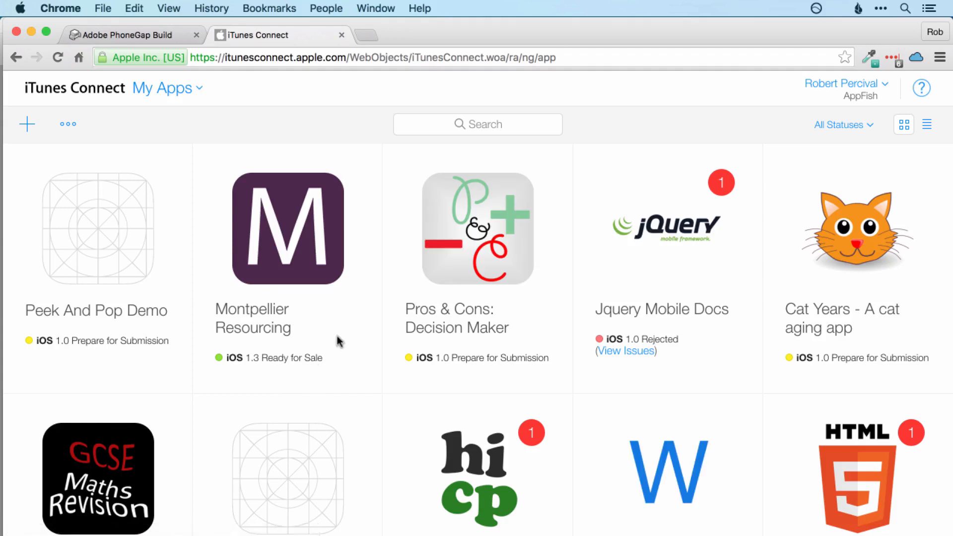
Step: Start a new app named Email App By Rob with bundle ID com.codestars.emailclientbyrob and English language
click(28, 126)
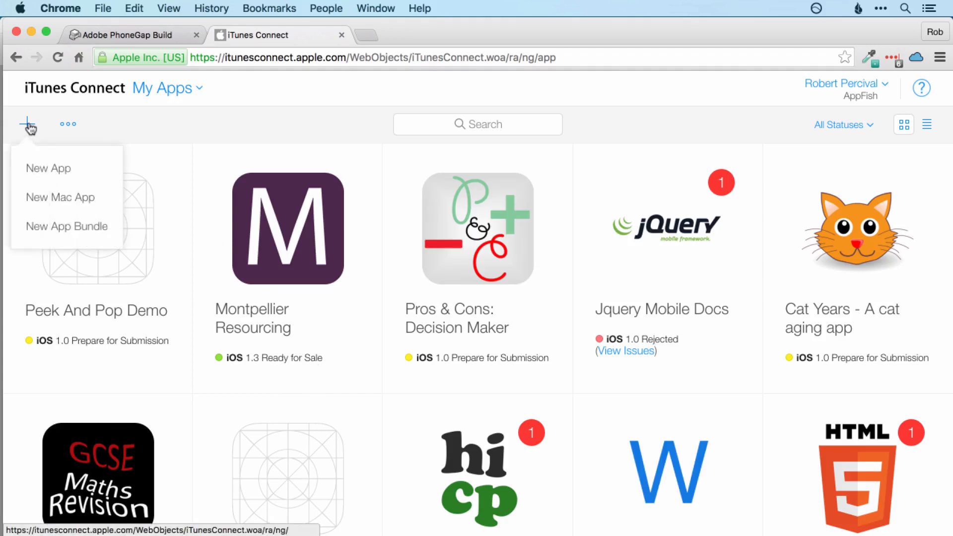
click(52, 170)
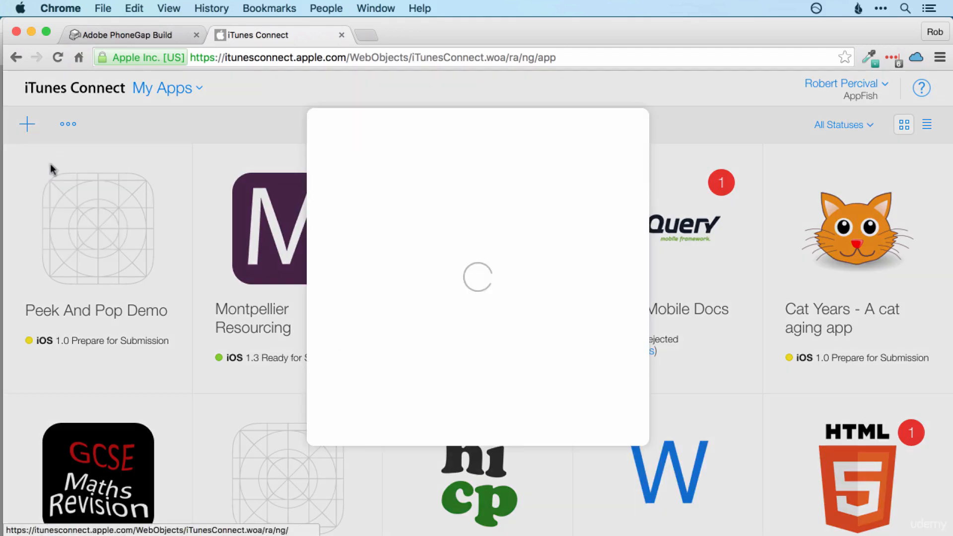
click(374, 233)
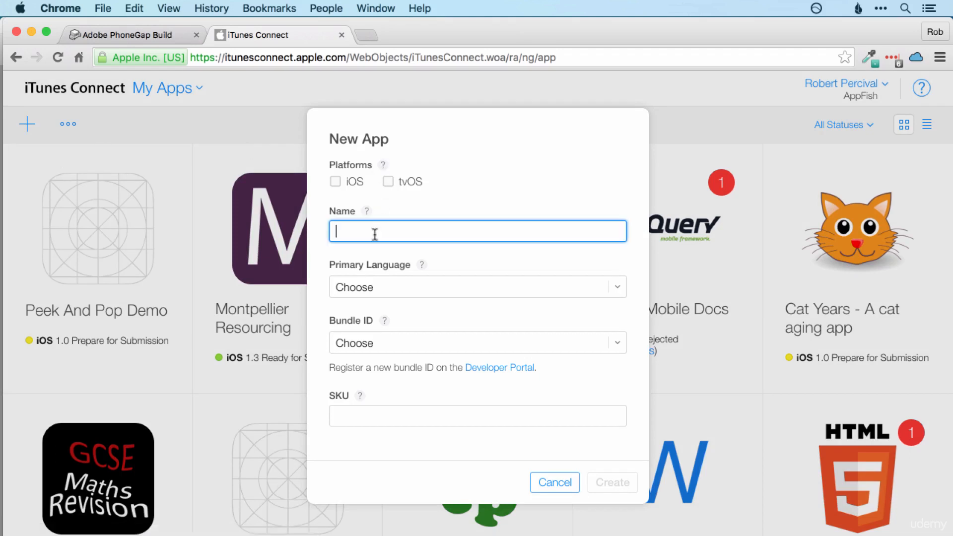
text(Email App By Rob)
click(618, 343)
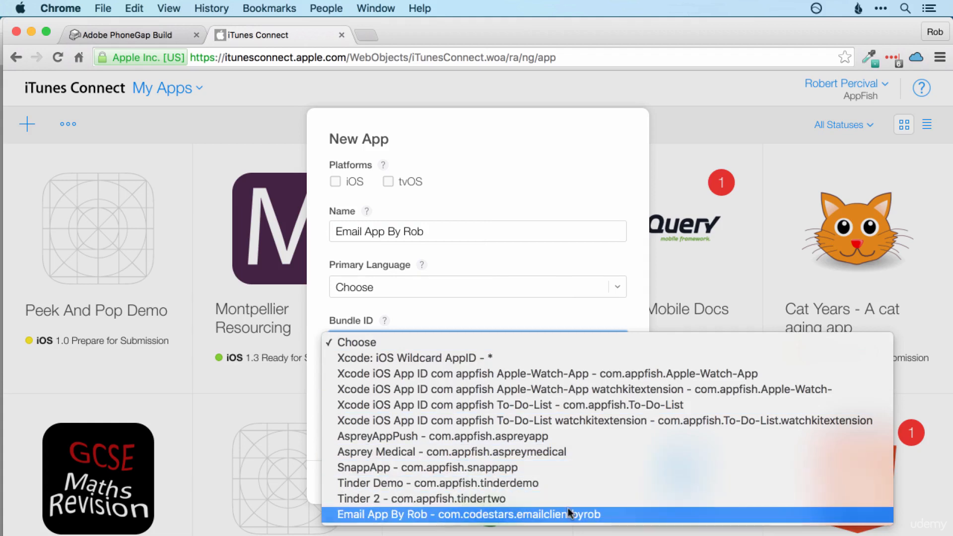
click(477, 515)
click(615, 294)
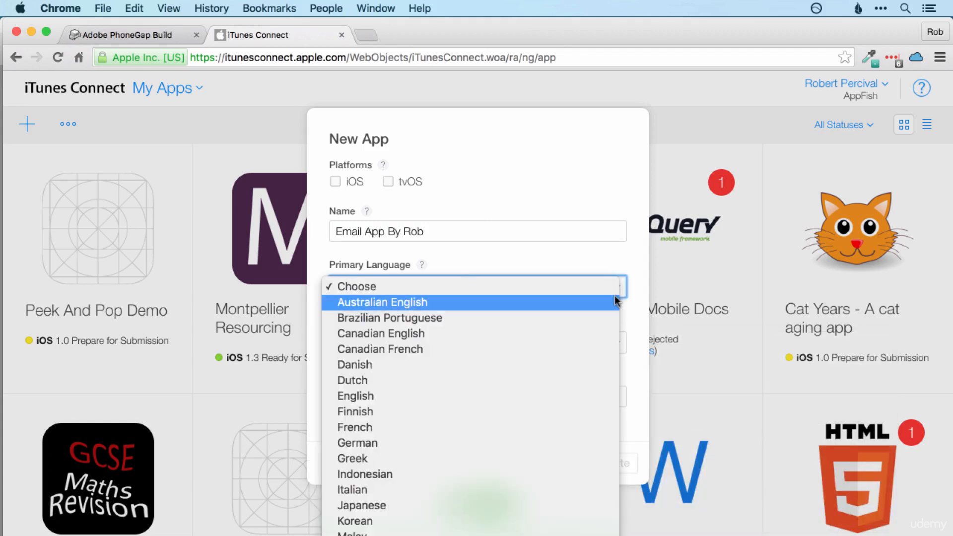
scroll(520, 318, down, 5)
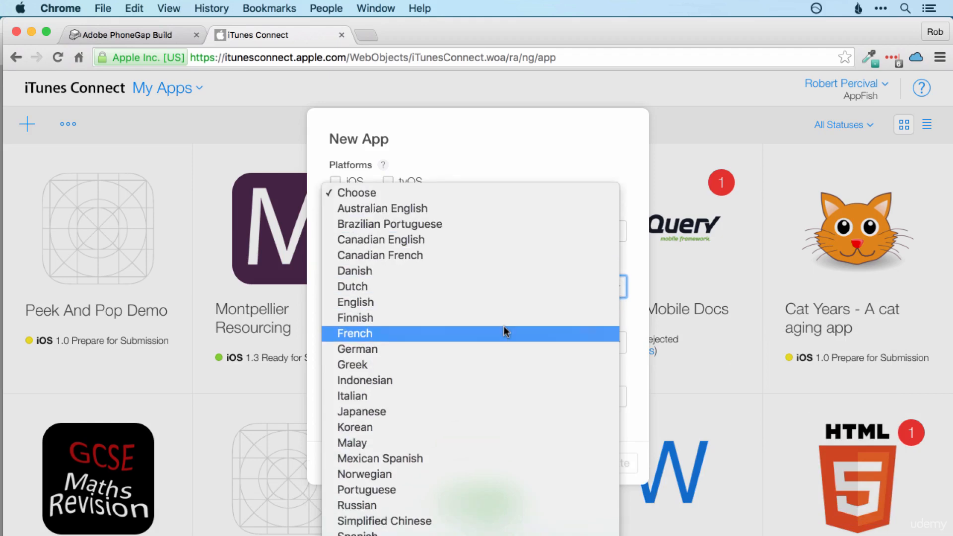
click(499, 300)
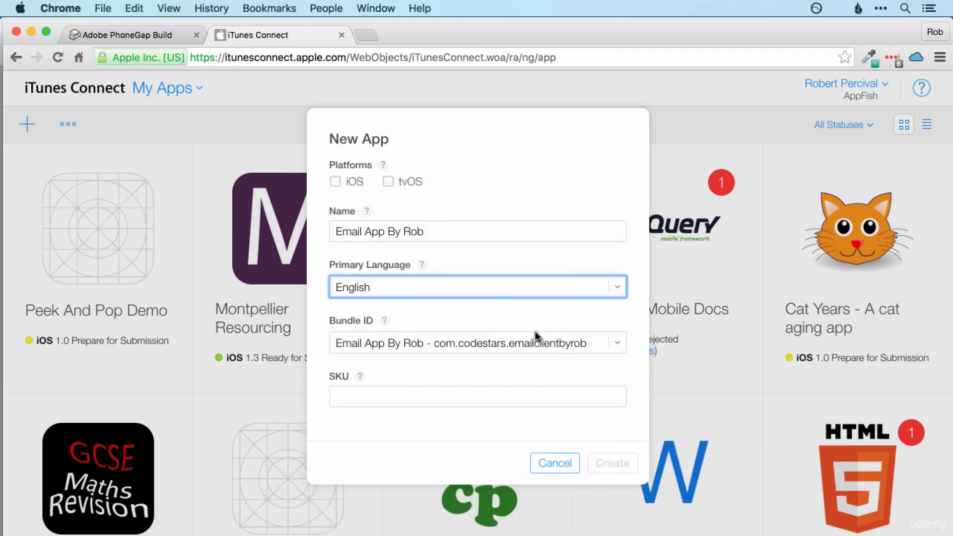
click(535, 359)
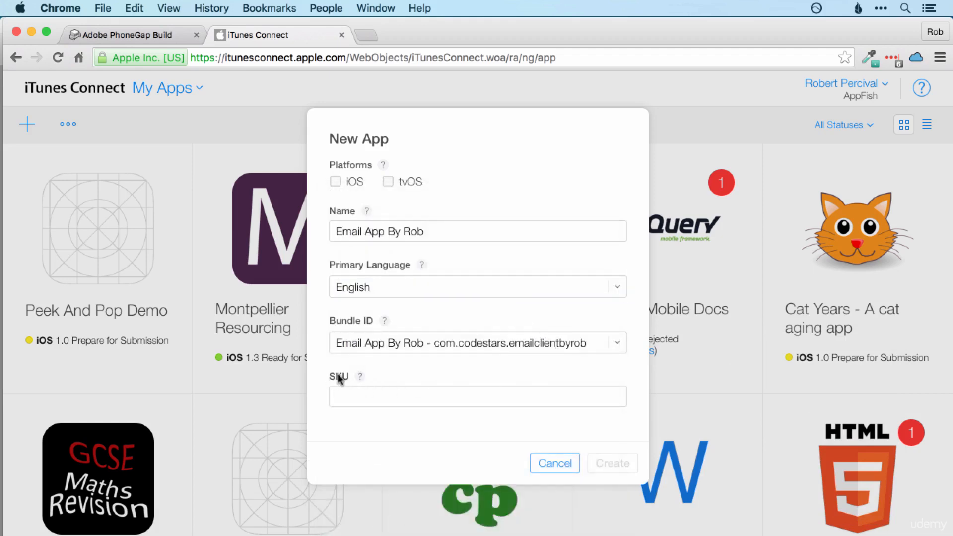
Step: Copy the package identifier from the PhoneGap Build project's settings
click(124, 35)
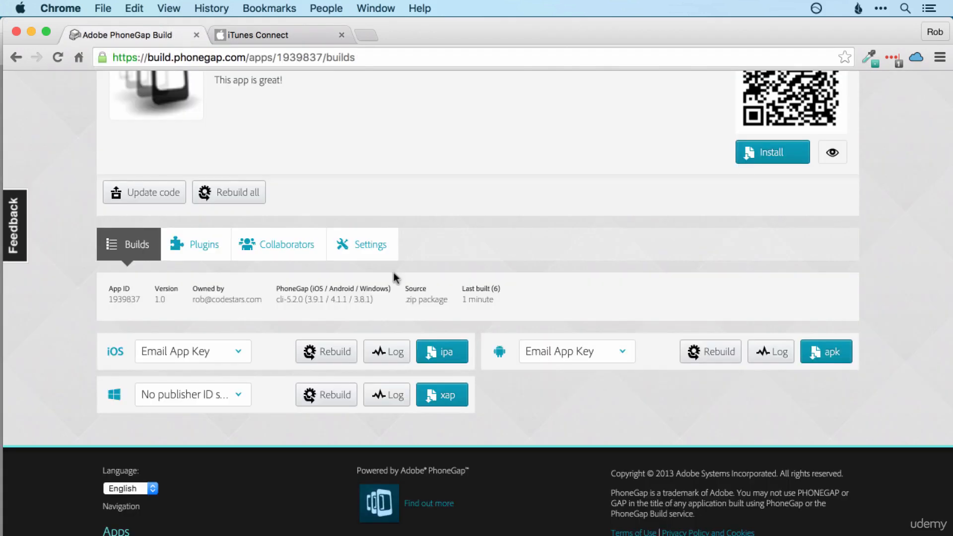
click(375, 248)
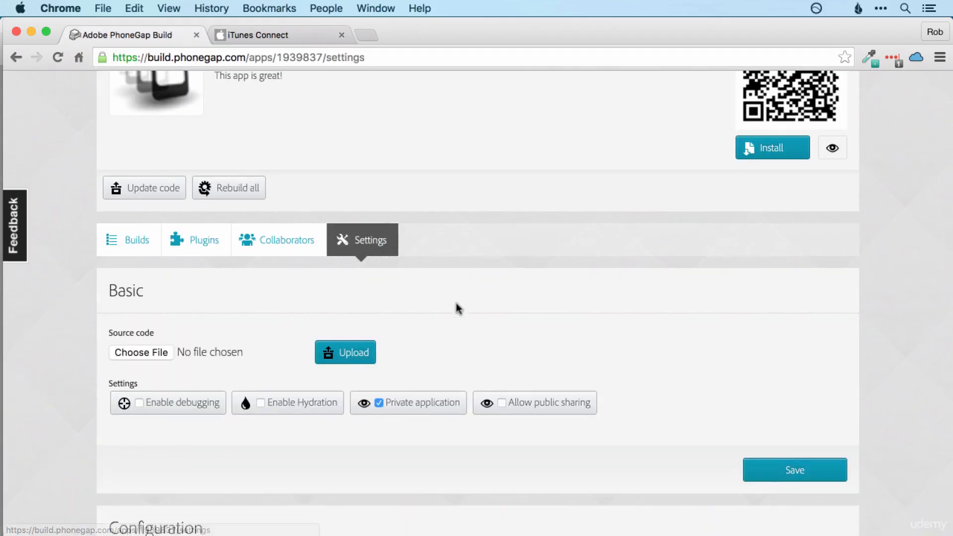
scroll(457, 308, down, 5)
scroll(455, 303, down, 5)
click(284, 250)
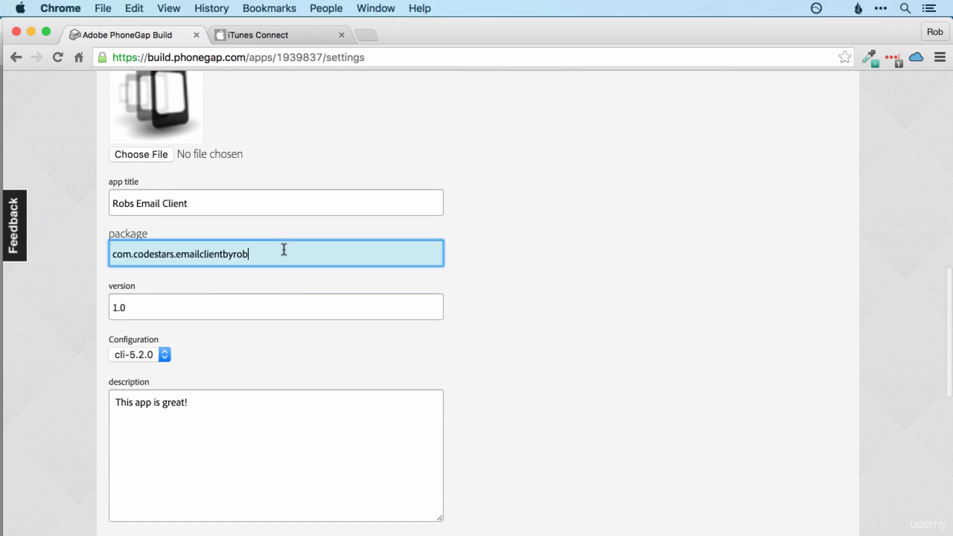
key(super+a)
key(super+c)
Step: Paste the package identifier as the SKU, mark it iOS, and create the app record
click(258, 35)
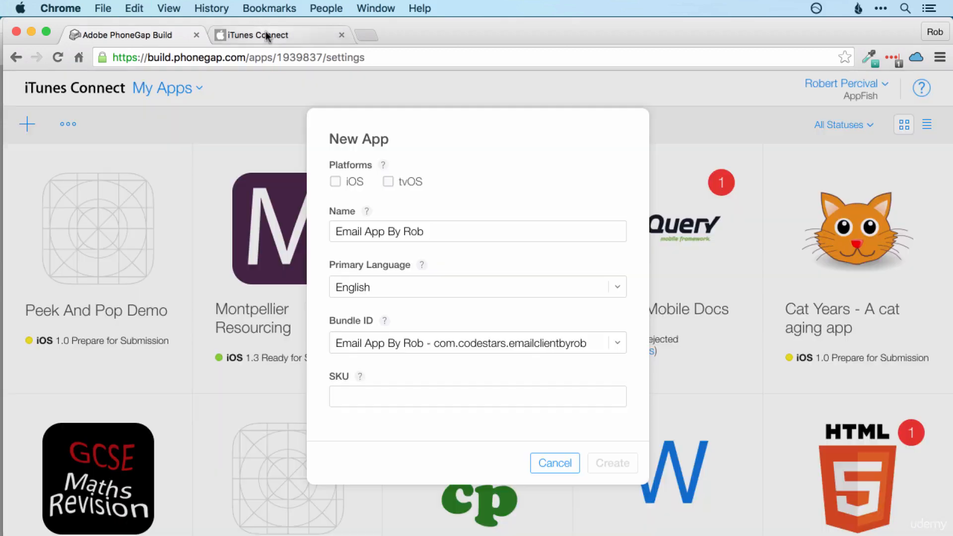
click(397, 396)
key(super+v)
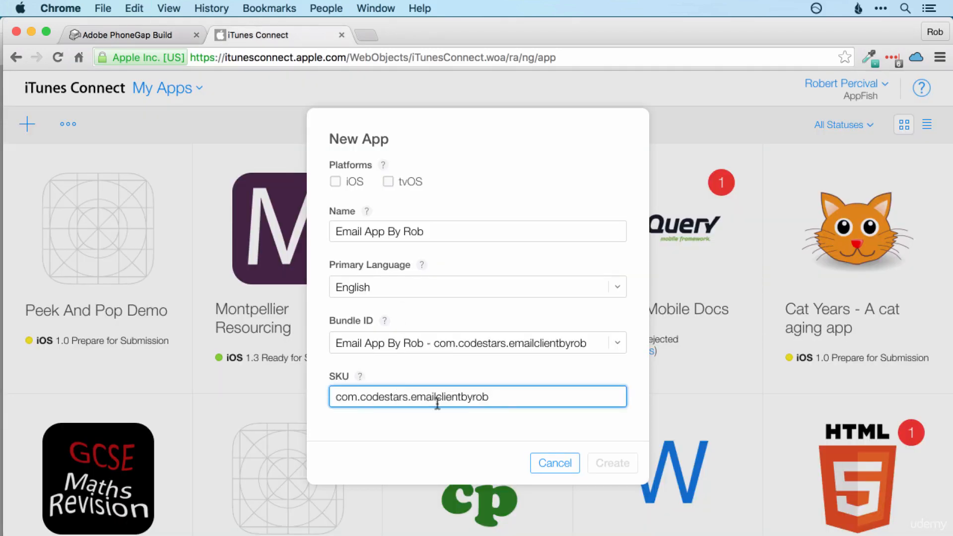
click(342, 182)
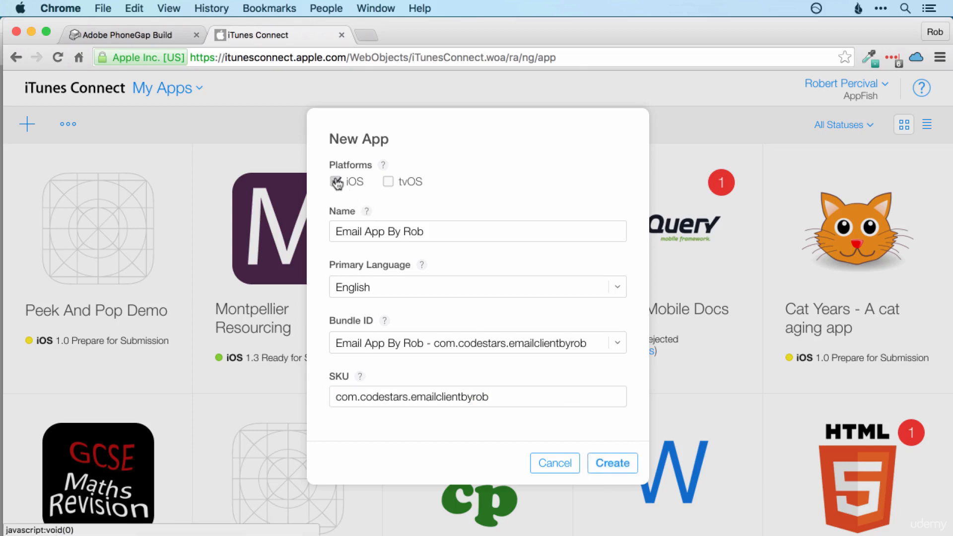
click(614, 461)
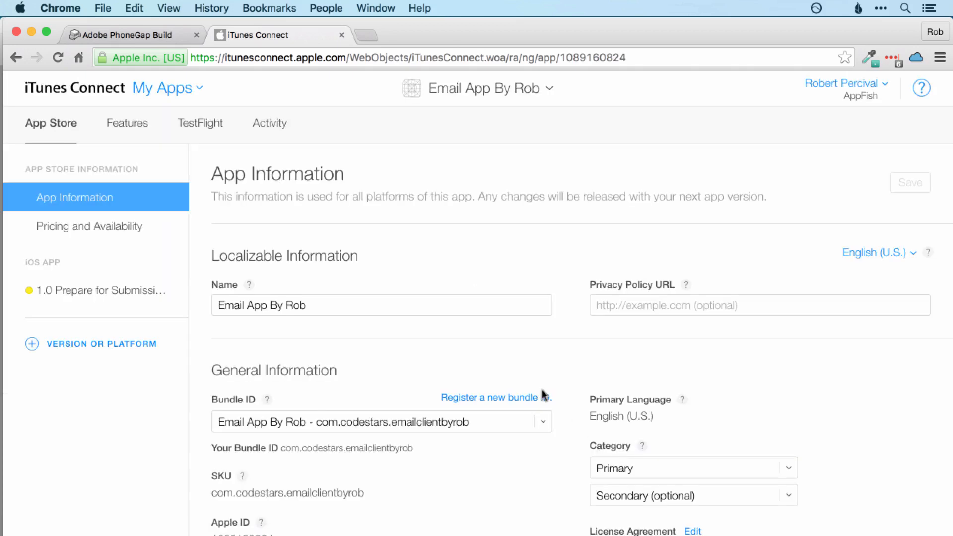
Step: Look through Features and Pricing and Availability, then open the 1.0 Prepare for Submission page
scroll(553, 251, down, 5)
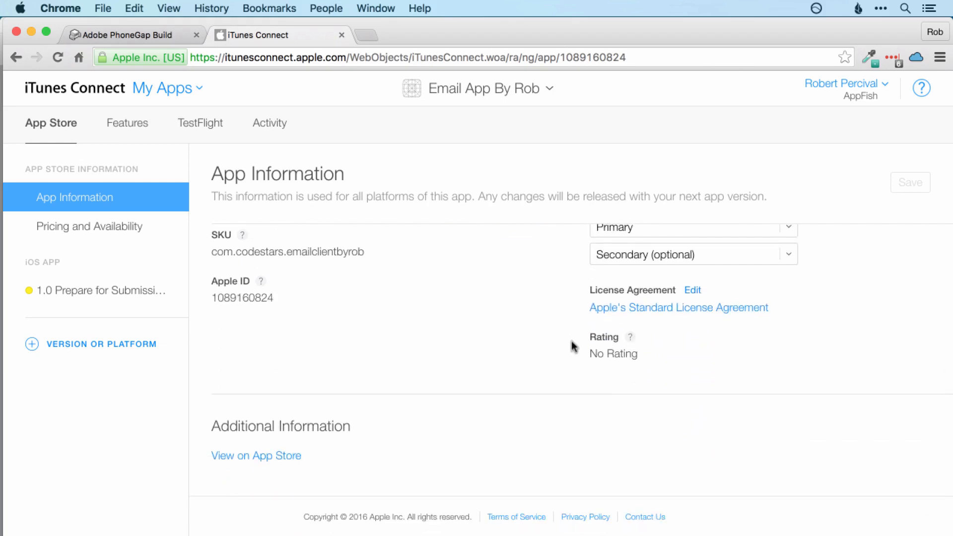
scroll(570, 344, up, 5)
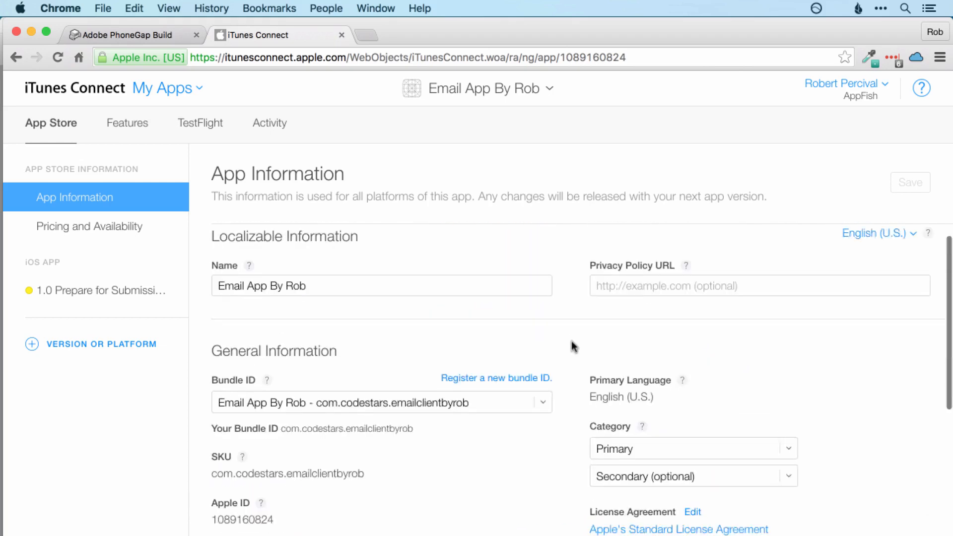
click(114, 128)
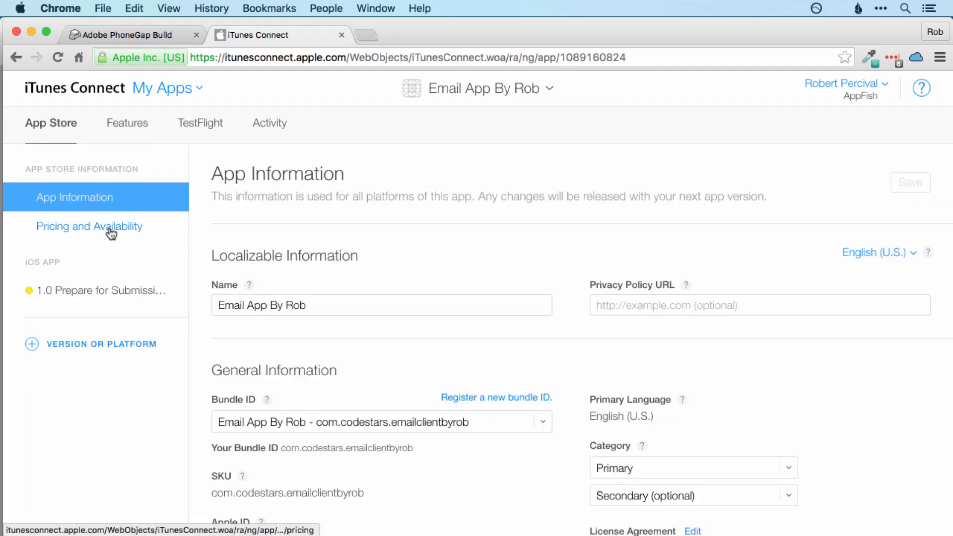
click(110, 230)
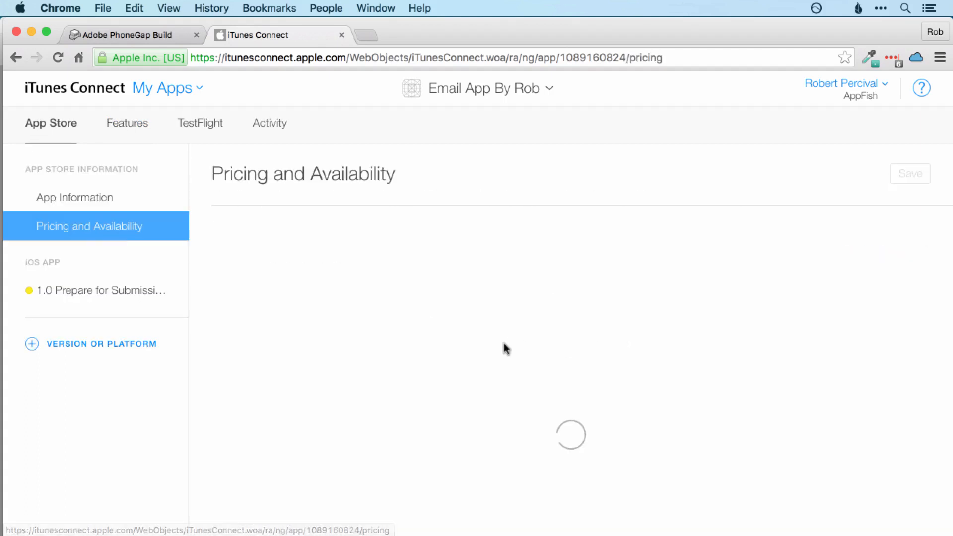
scroll(610, 347, down, 4)
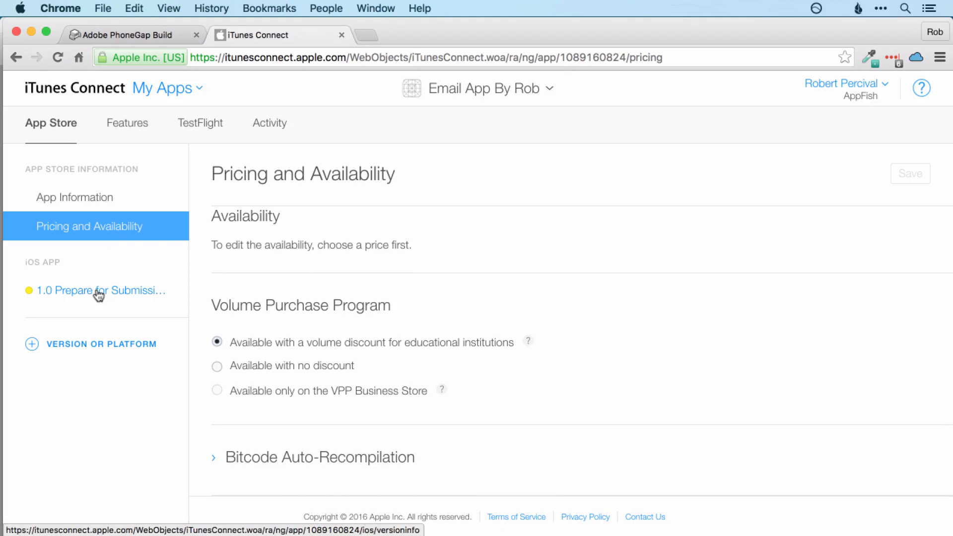
click(114, 294)
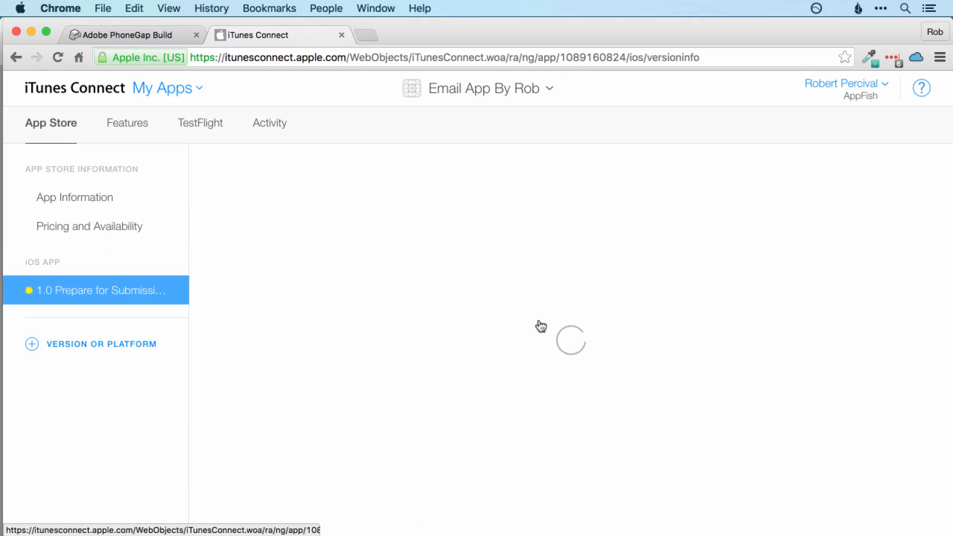
Step: Scroll down to the empty Build section and start downloading Application Loader 3.0
scroll(648, 320, down, 3)
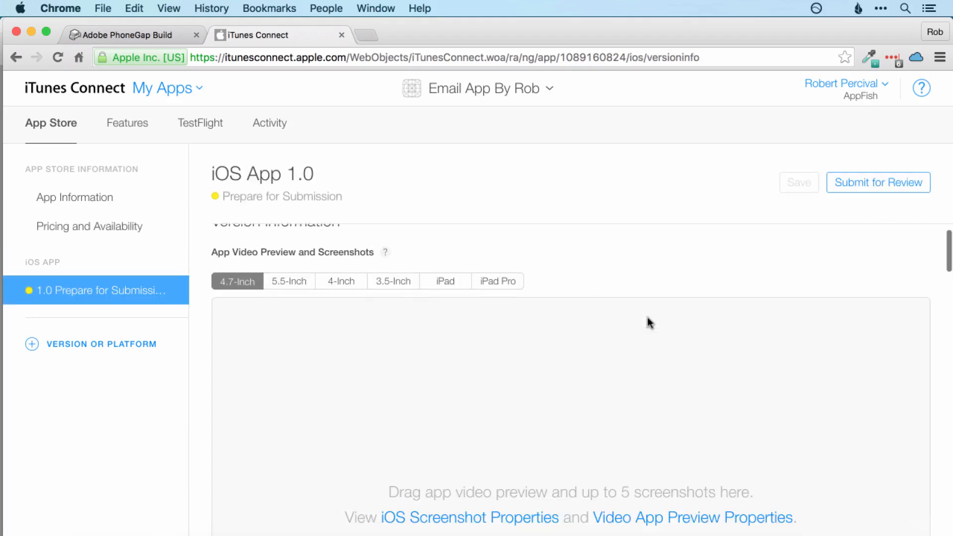
scroll(648, 320, down, 10)
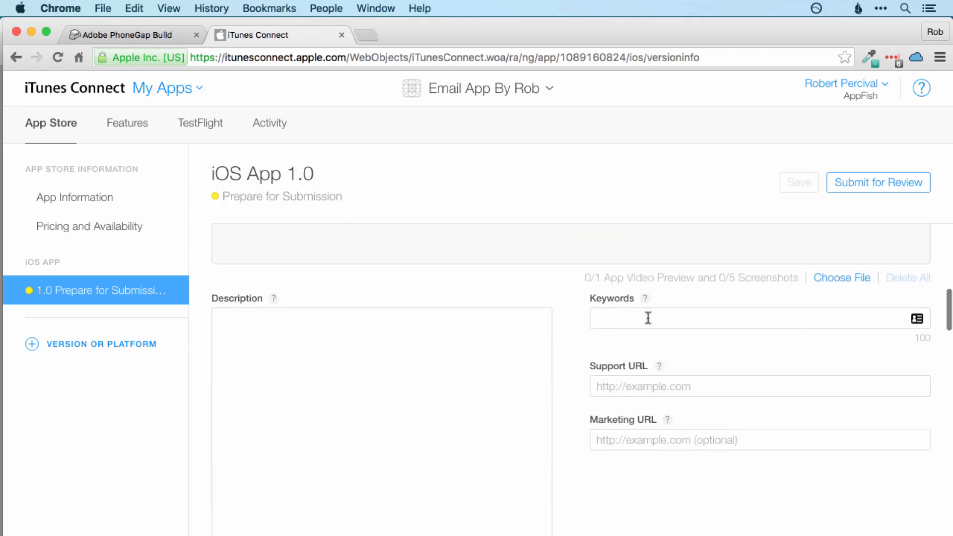
scroll(665, 355, down, 5)
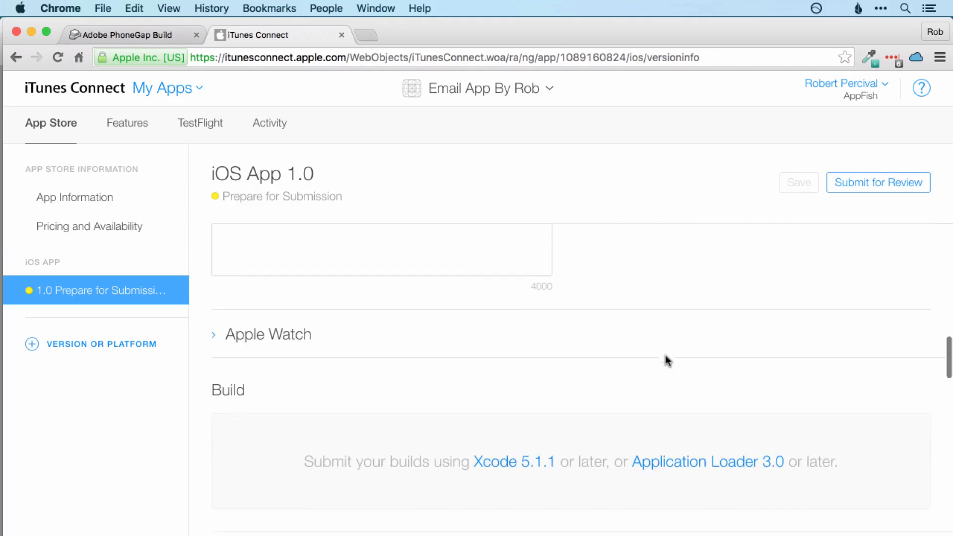
scroll(665, 356, down, 5)
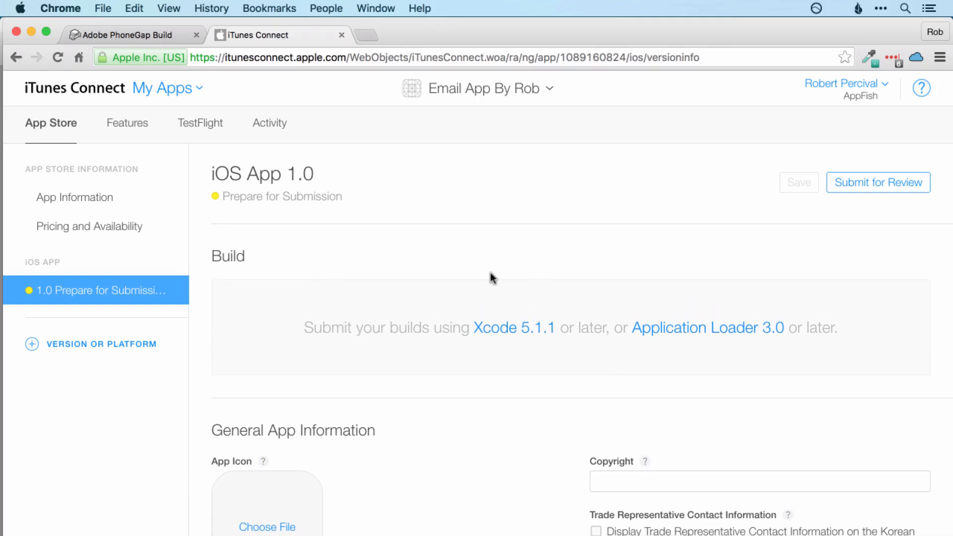
click(686, 330)
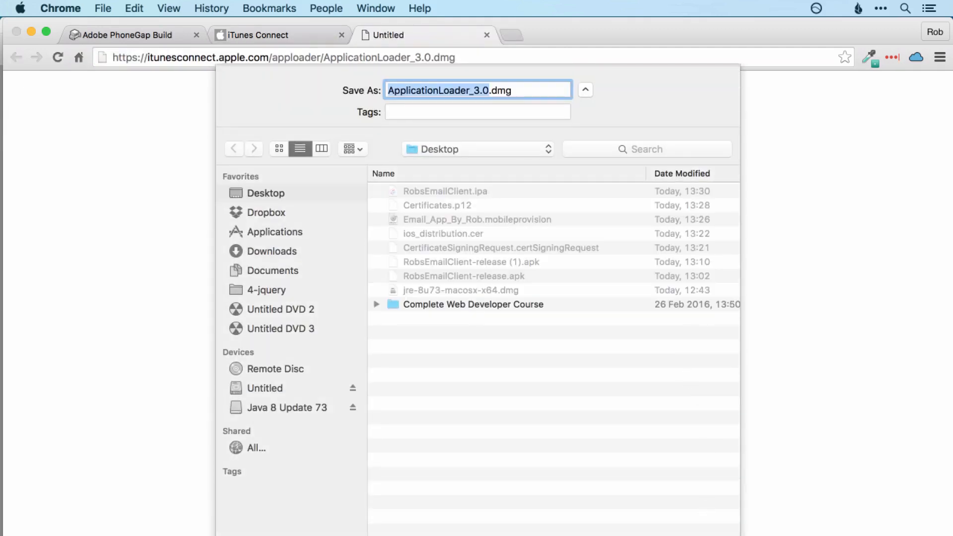
Step: Save ApplicationLoader_3.0.dmg and open the disk image to reveal ApplicationLoader.pkg
key(Return)
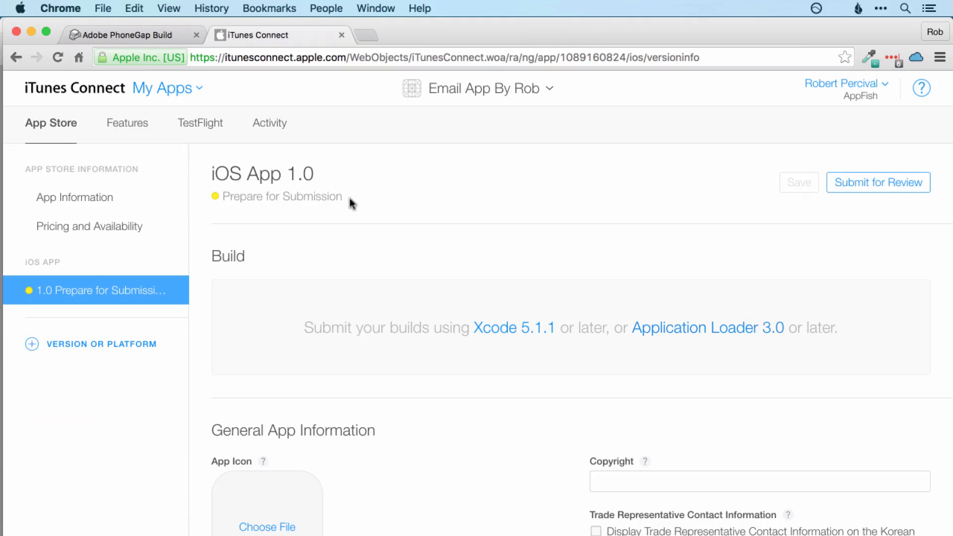
scroll(354, 256, down, 2)
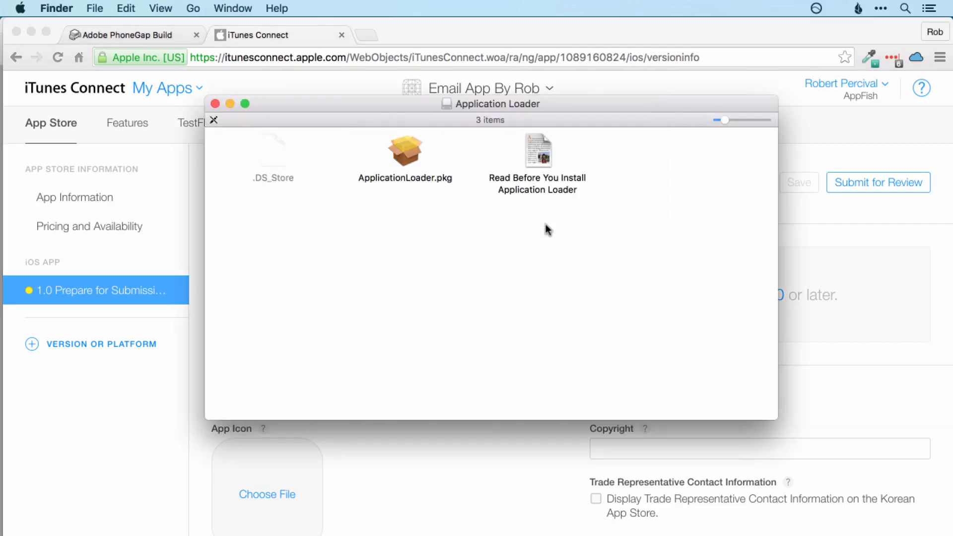
Step: Run ApplicationLoader.pkg and authorise its standard install with the account password
double_click(404, 145)
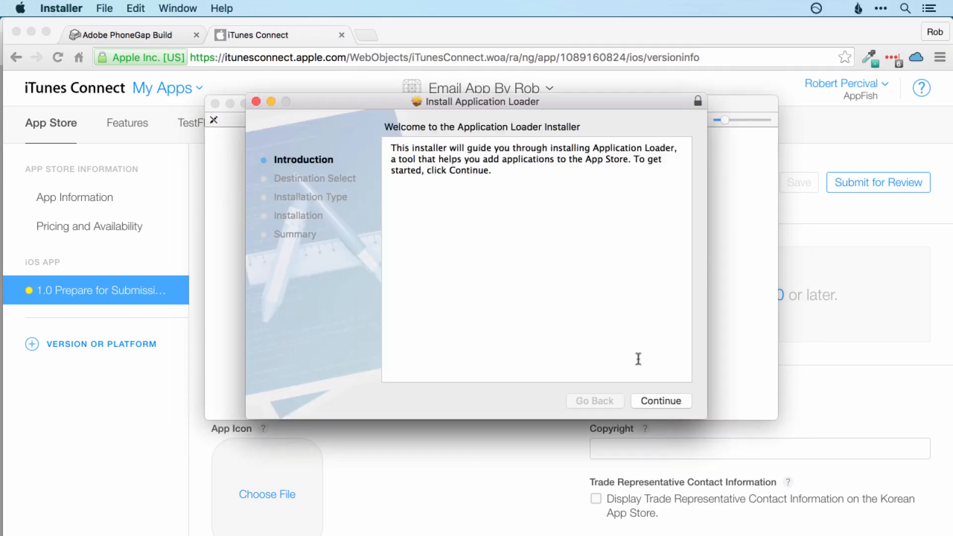
click(678, 400)
click(678, 400)
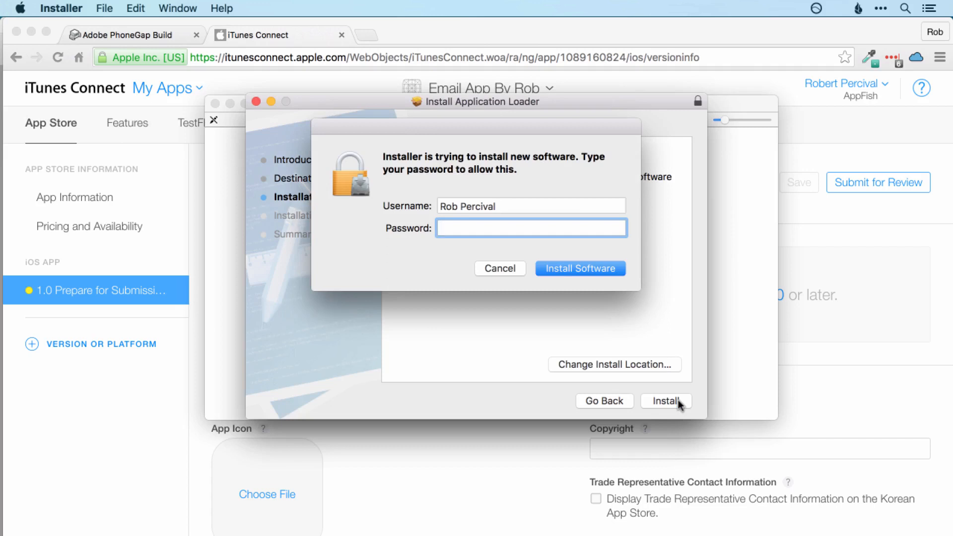
click(581, 270)
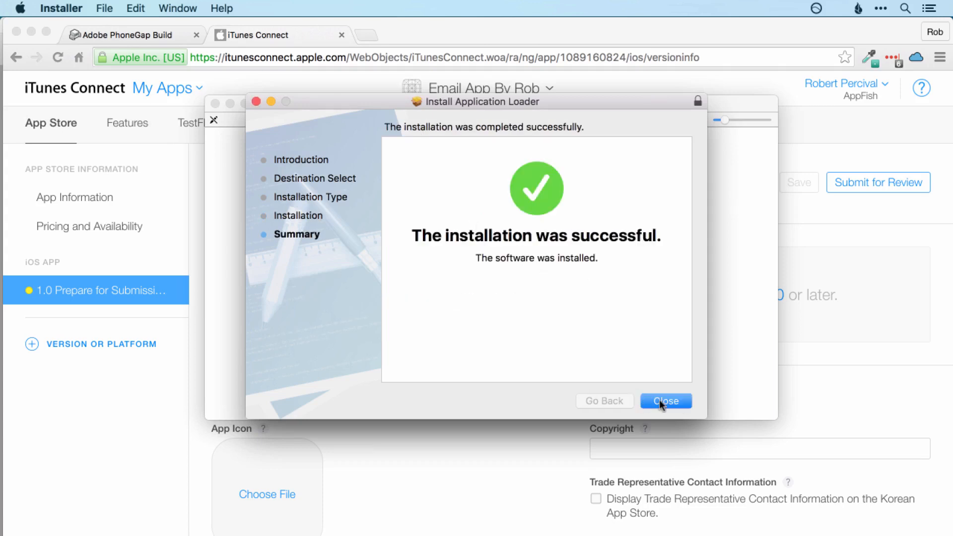
Step: Close the finished installer and launch Application Loader through a Spotlight search for 'applica'
click(660, 400)
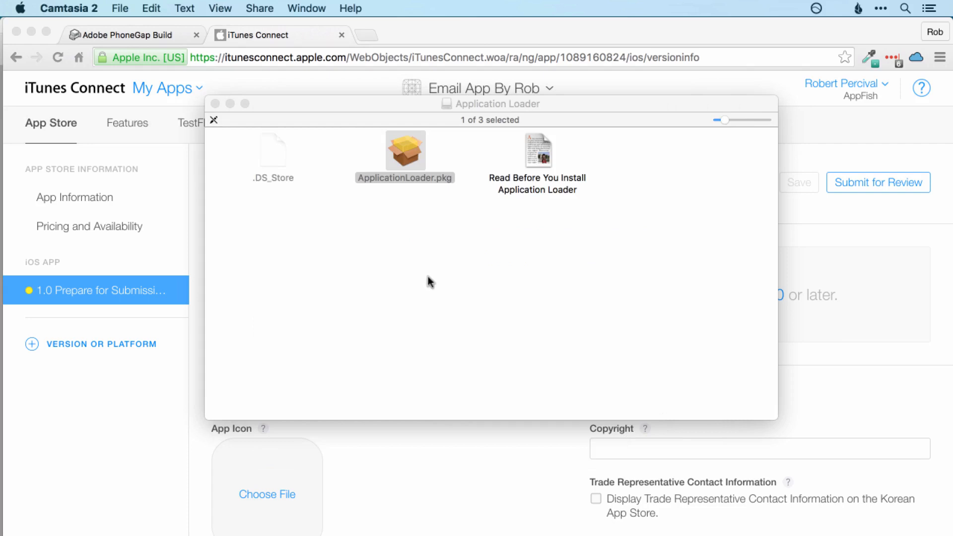
key(super+space)
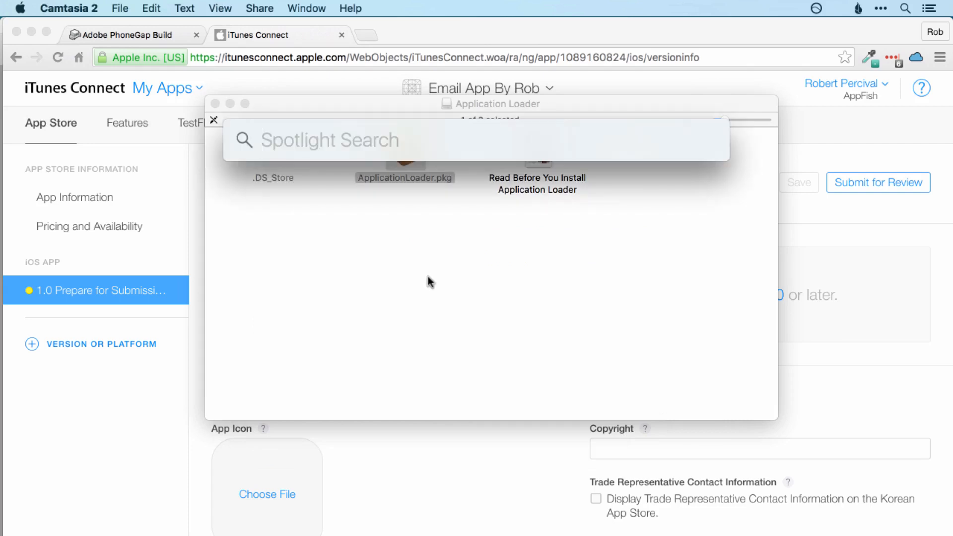
text(applica)
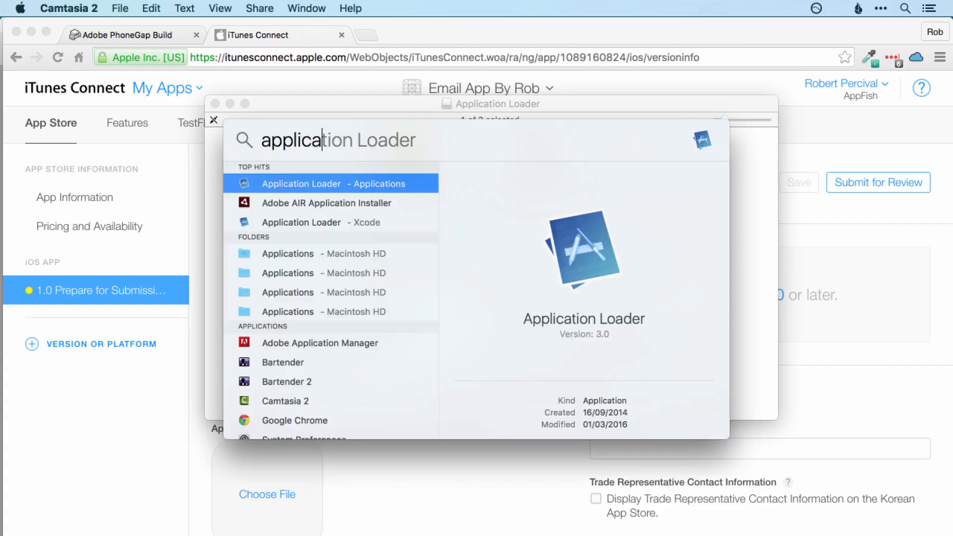
key(Return)
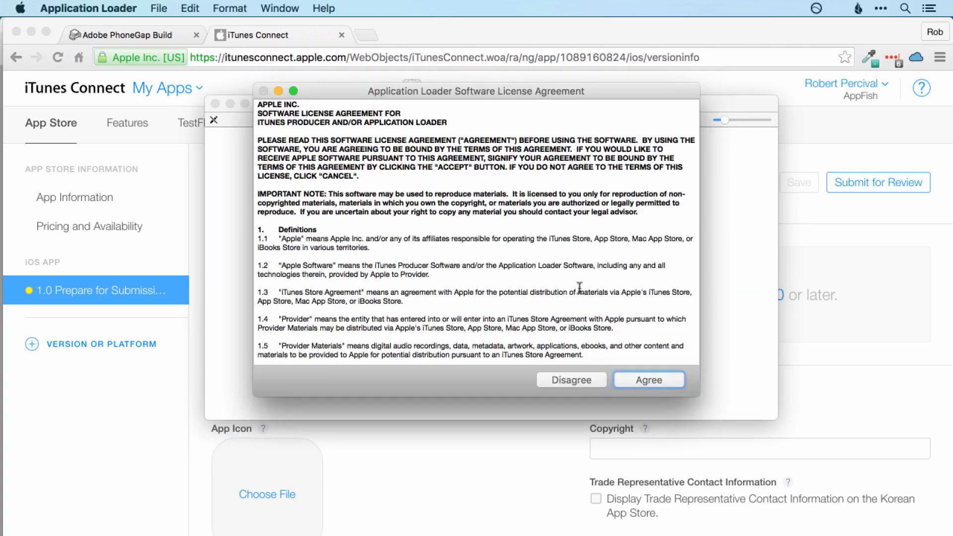
Step: Agree to the licence and sign in with the developer Apple ID and password, staying signed in
click(648, 380)
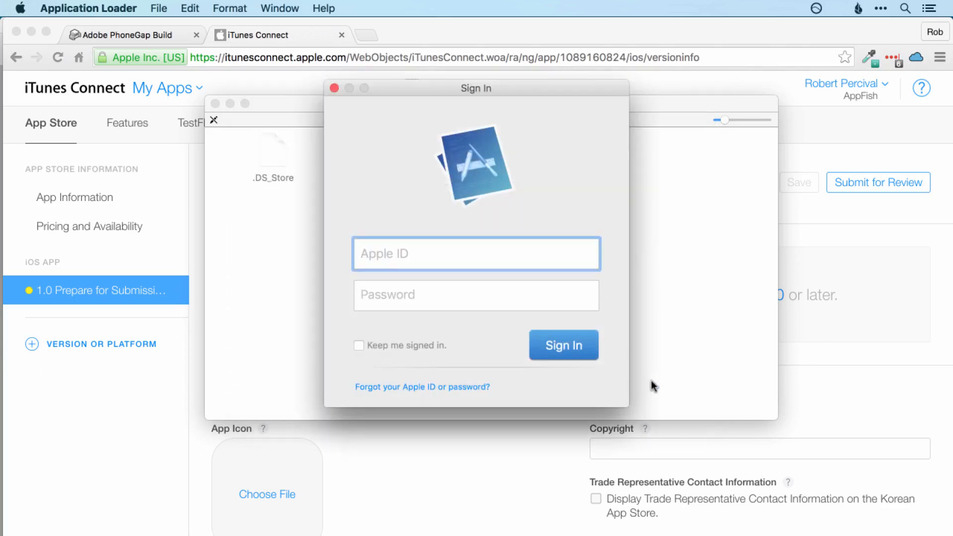
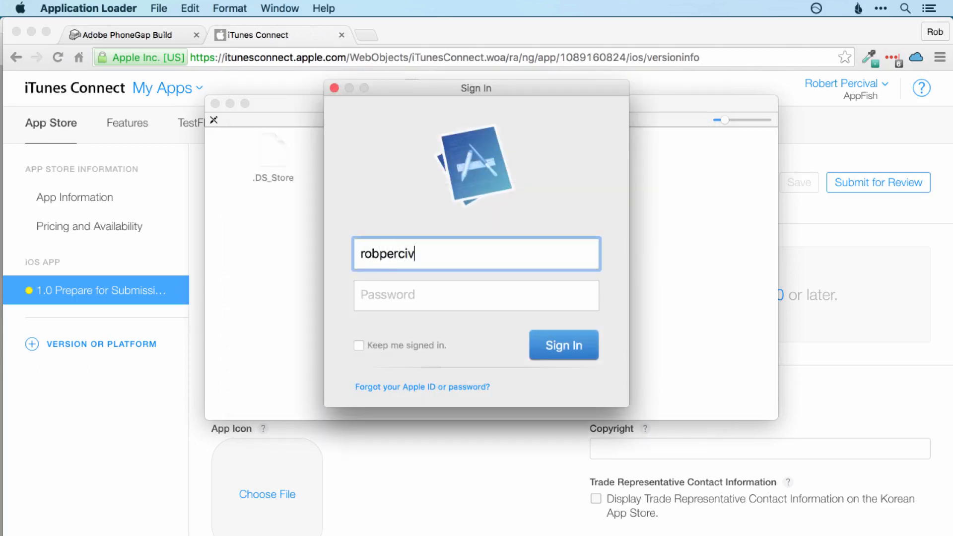
key(Tab)
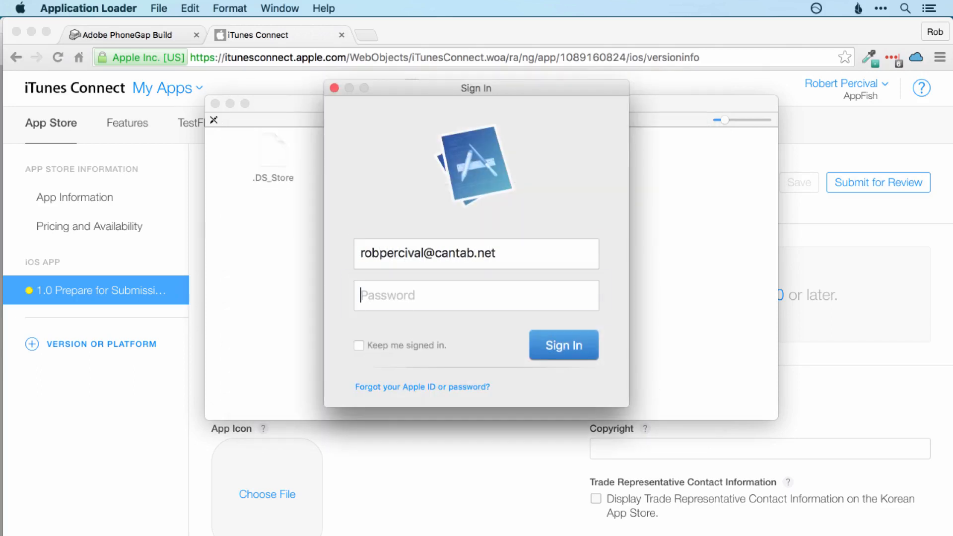
text(••••••••)
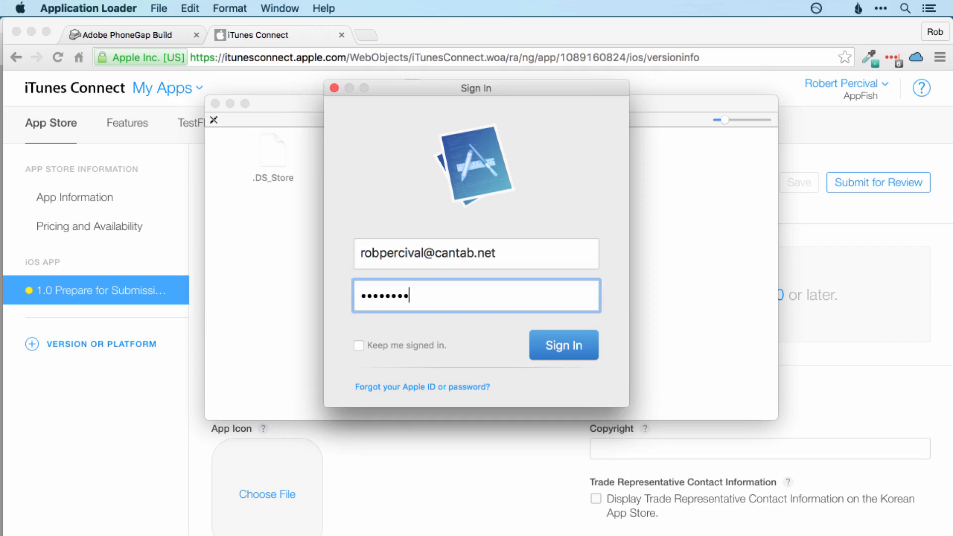
click(385, 348)
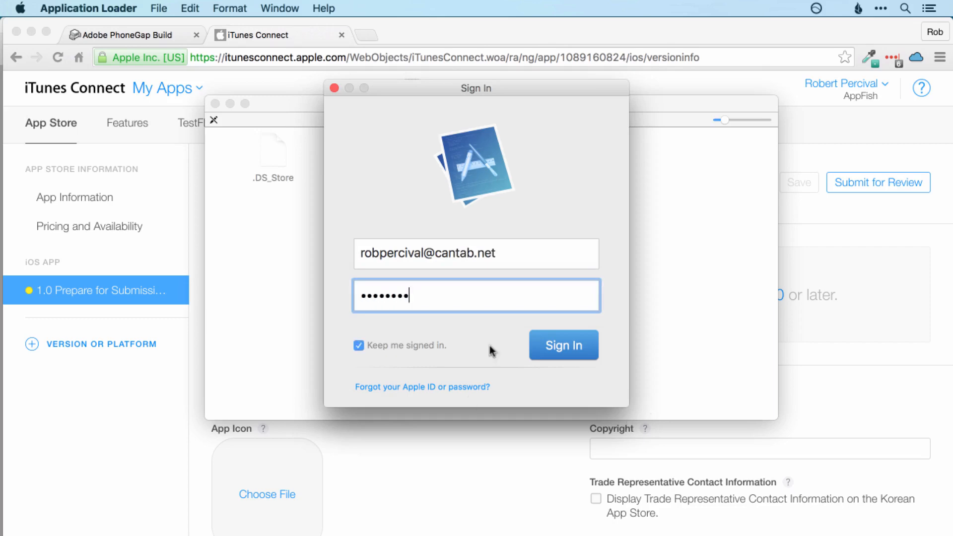
click(556, 351)
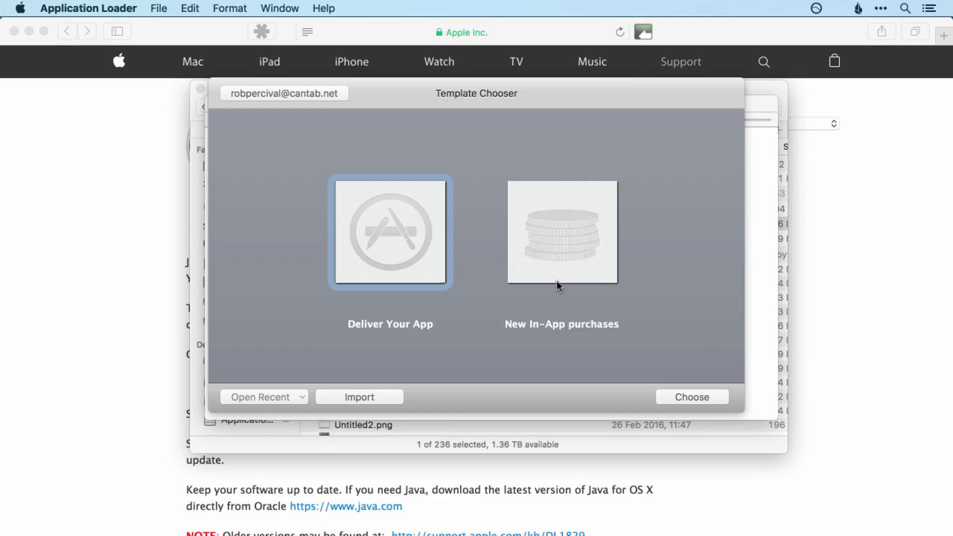
Step: Choose Deliver Your App, load RobsEmailClient.ipa, and start uploading it for version 1.0
click(381, 264)
click(710, 404)
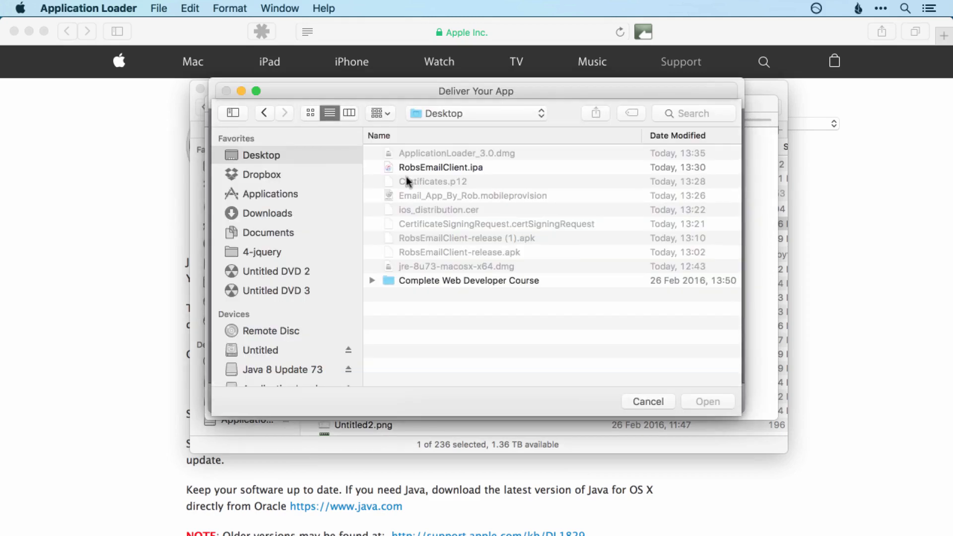
click(439, 168)
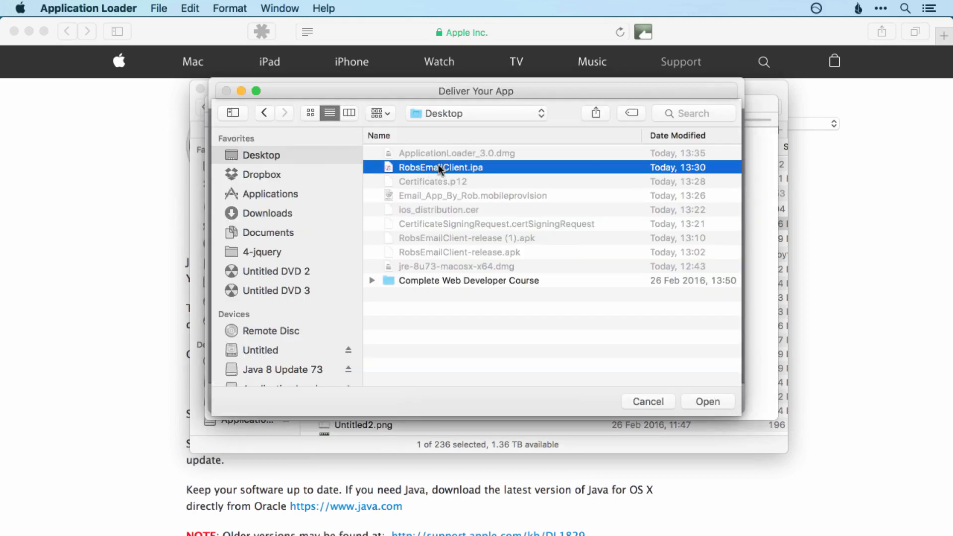
click(696, 401)
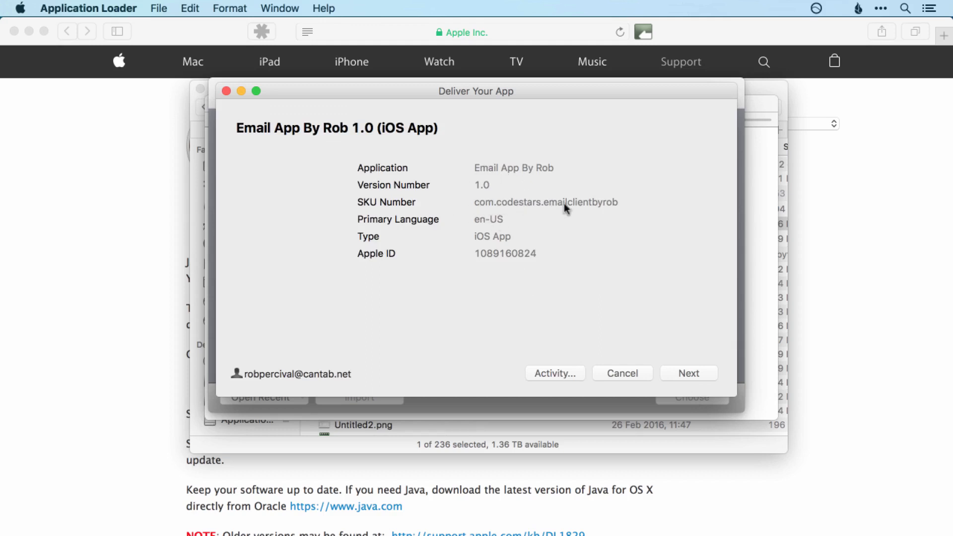
click(710, 380)
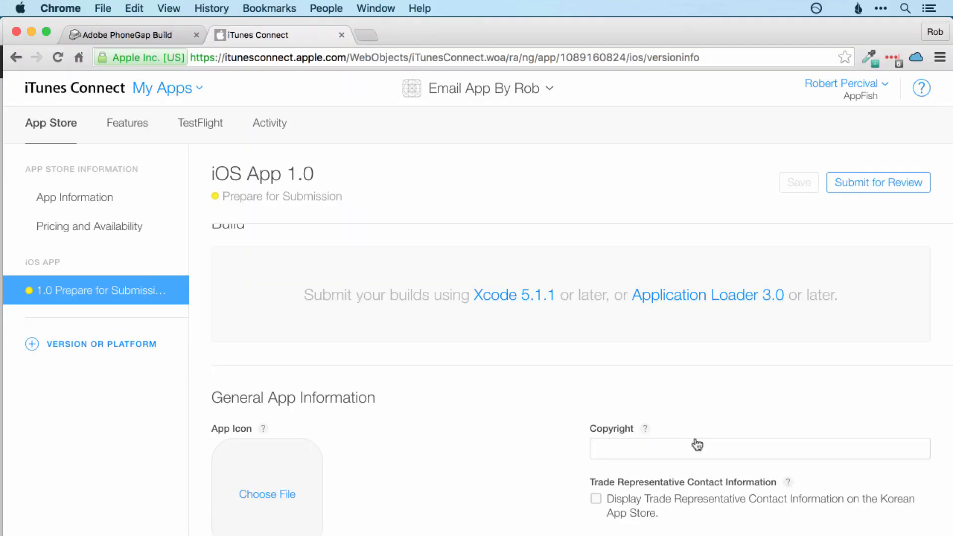
Step: Accept the three missing-icon warnings, confirm the successful delivery, and close Application Loader
key(super+Tab)
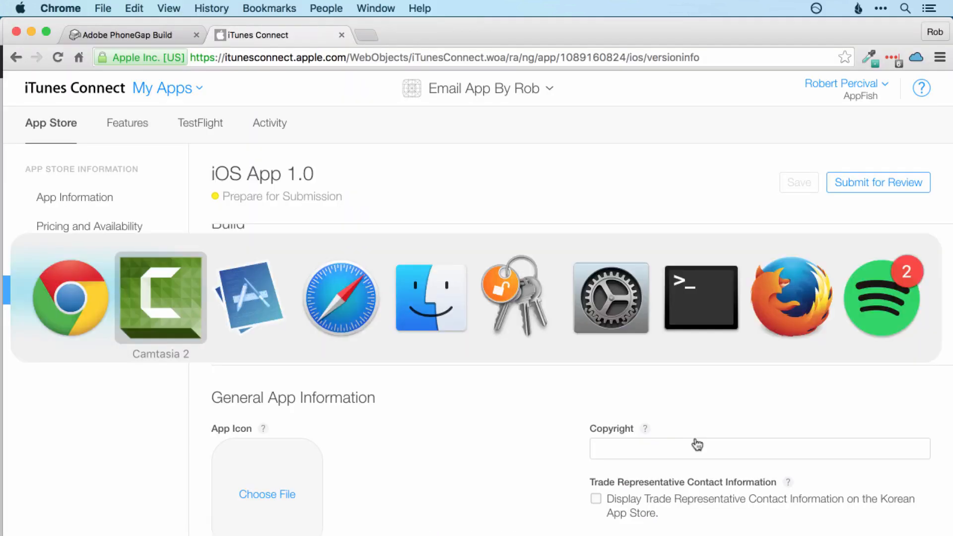
key(super+Tab)
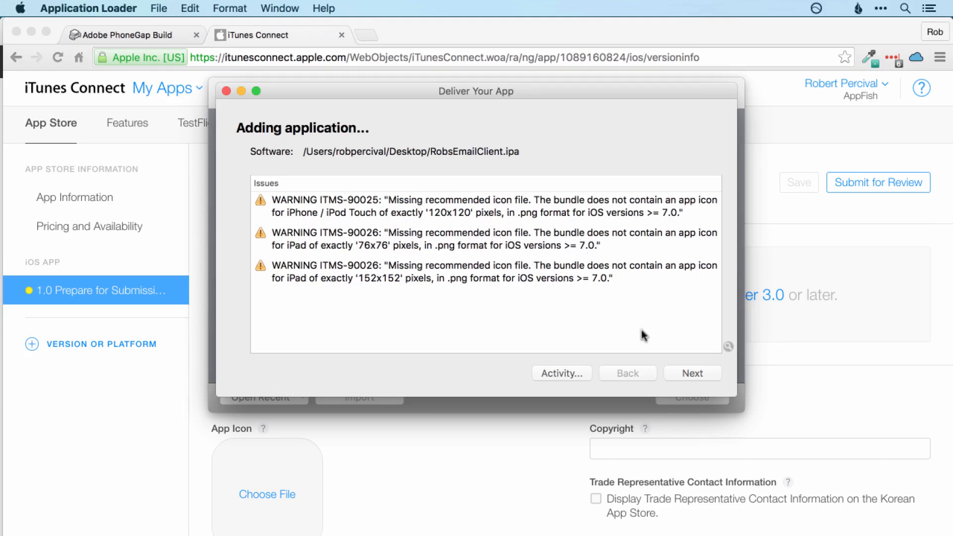
click(694, 373)
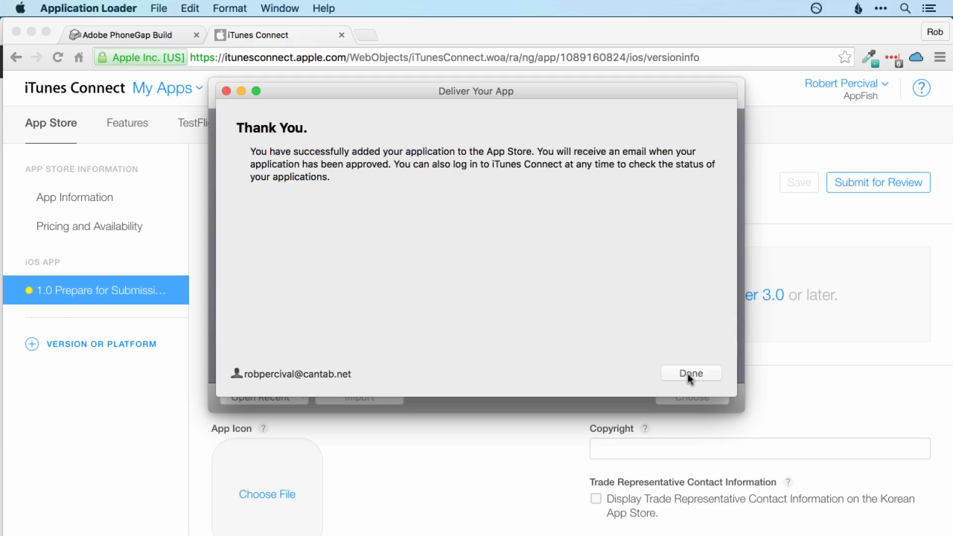
click(688, 377)
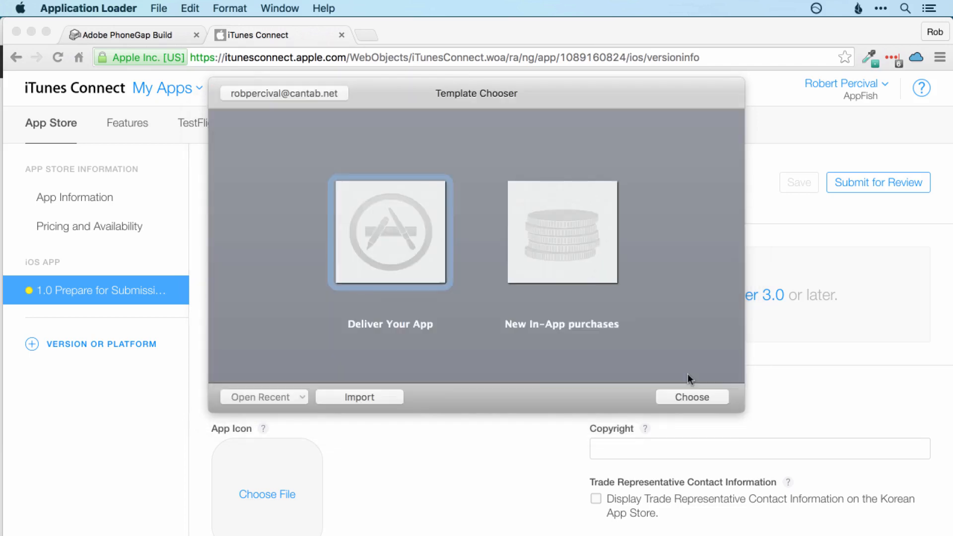
click(763, 219)
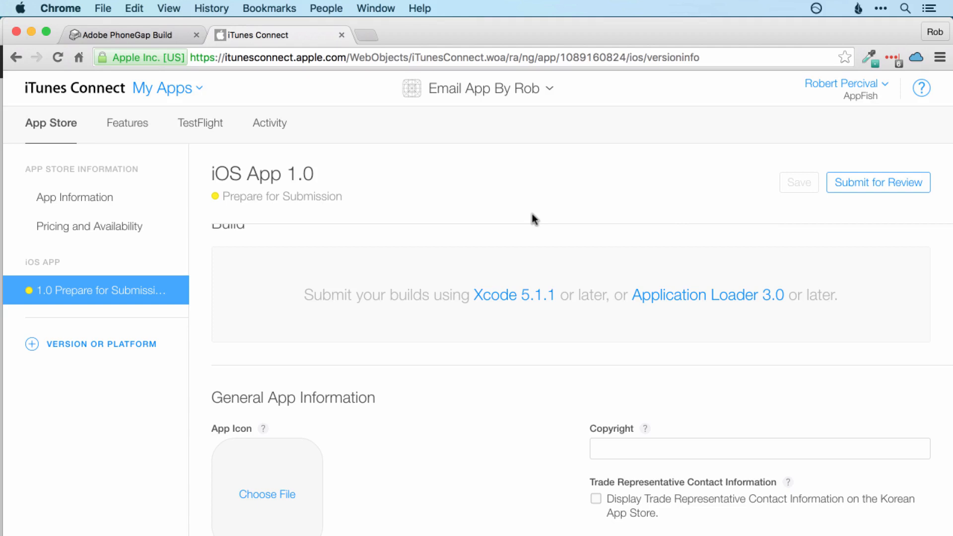
Step: Reload the iOS App 1.0 page and scroll to the Build section, now offering a build
key(super+r)
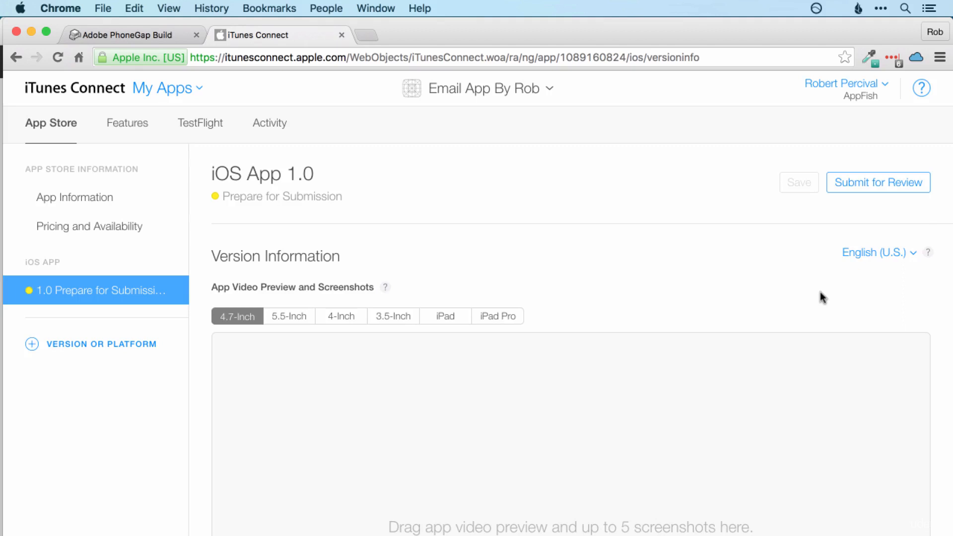
scroll(822, 297, down, 5)
scroll(822, 296, down, 10)
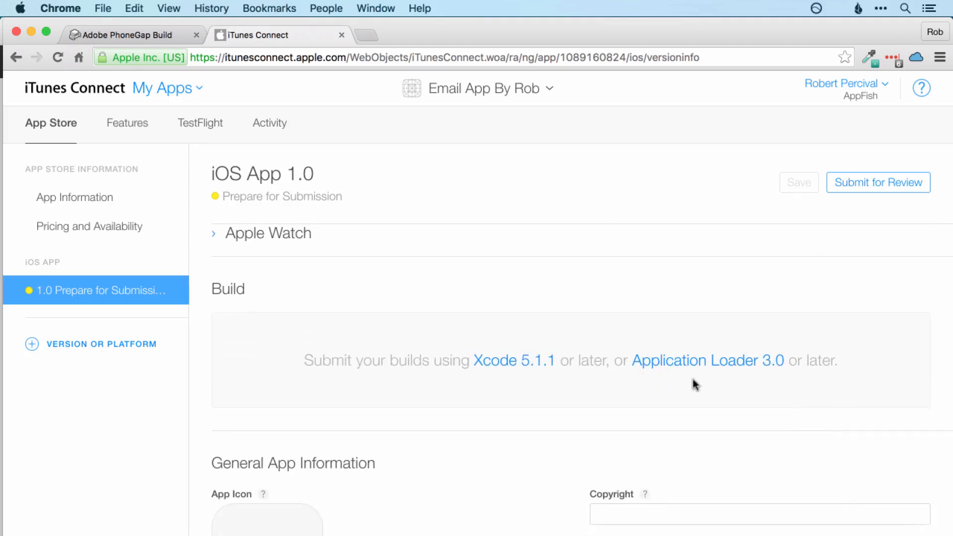
scroll(694, 383, down, 2)
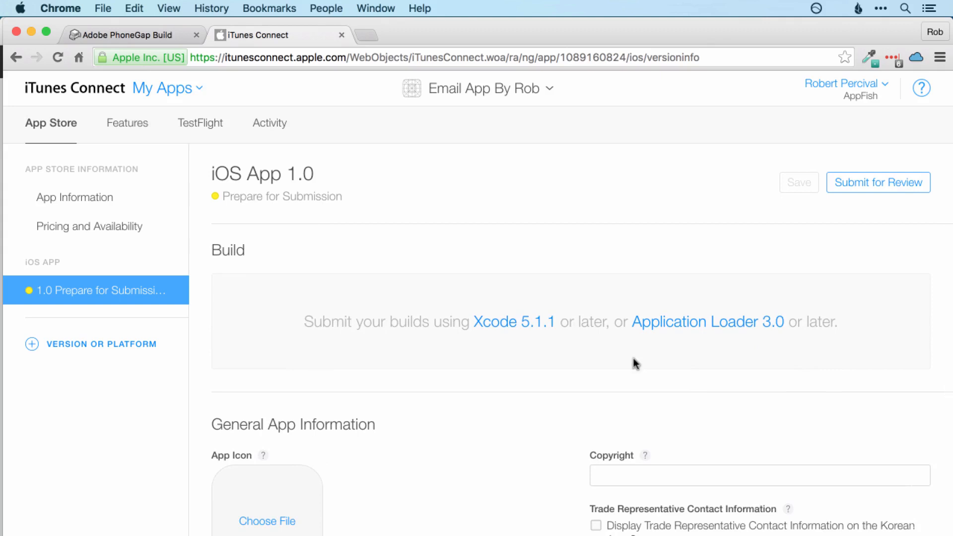
scroll(634, 360, up, 10)
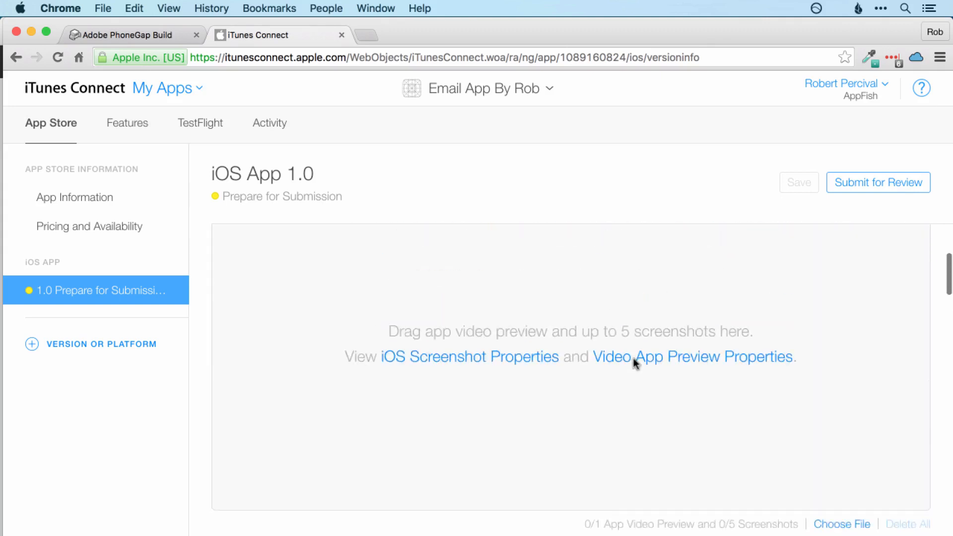
scroll(607, 427, down, 5)
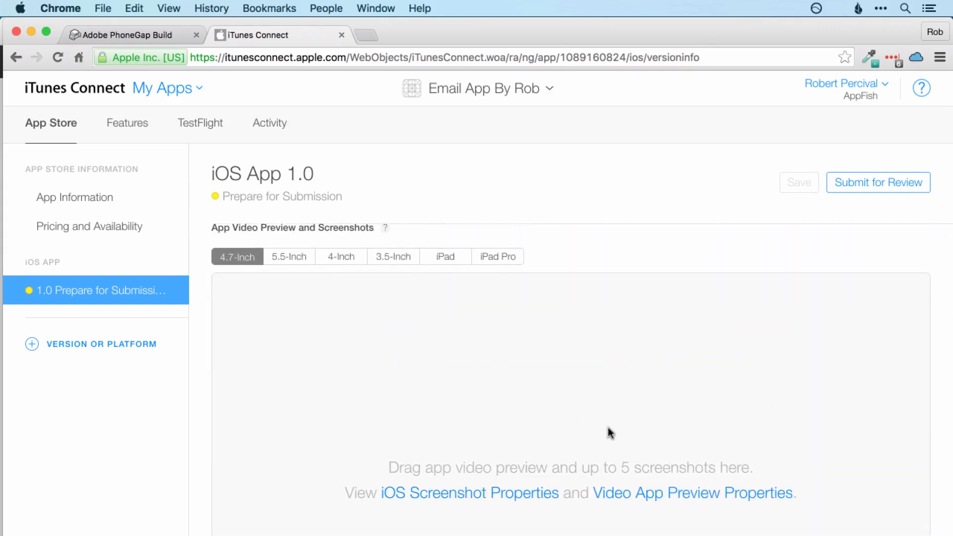
scroll(609, 432, down, 10)
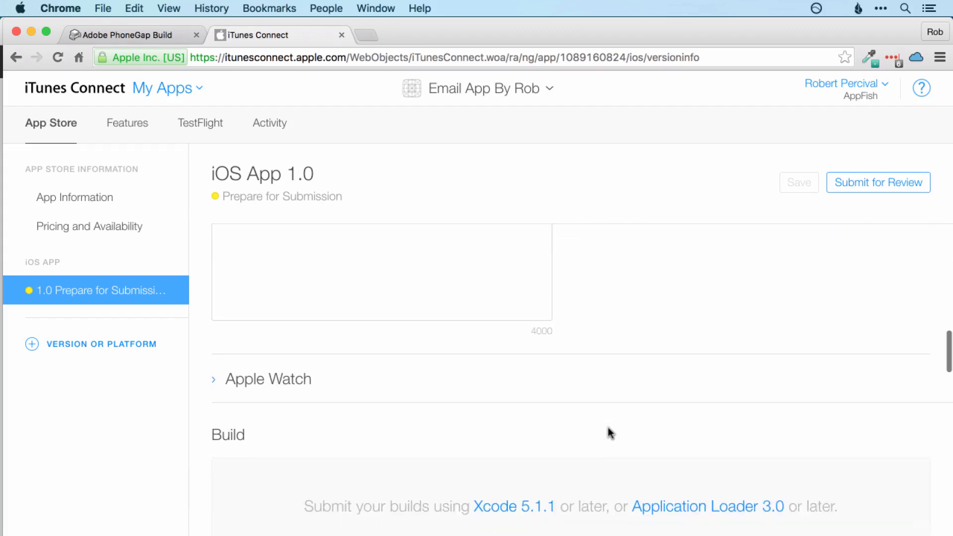
scroll(610, 433, down, 10)
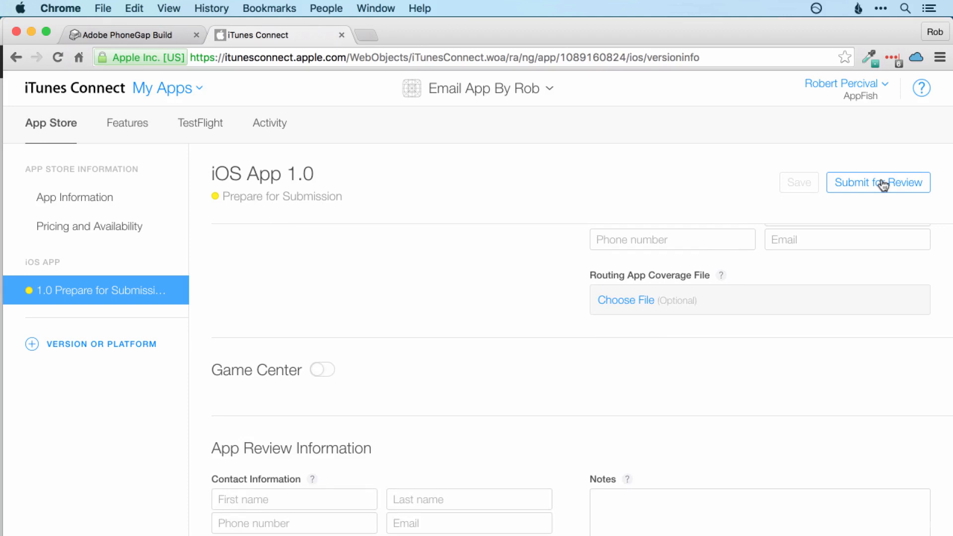
scroll(520, 293, up, 15)
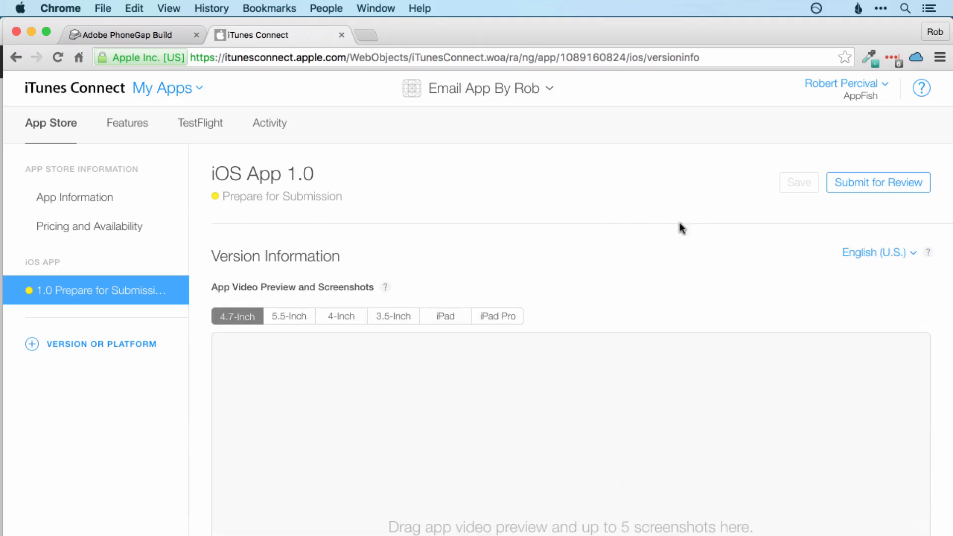
scroll(722, 240, down, 5)
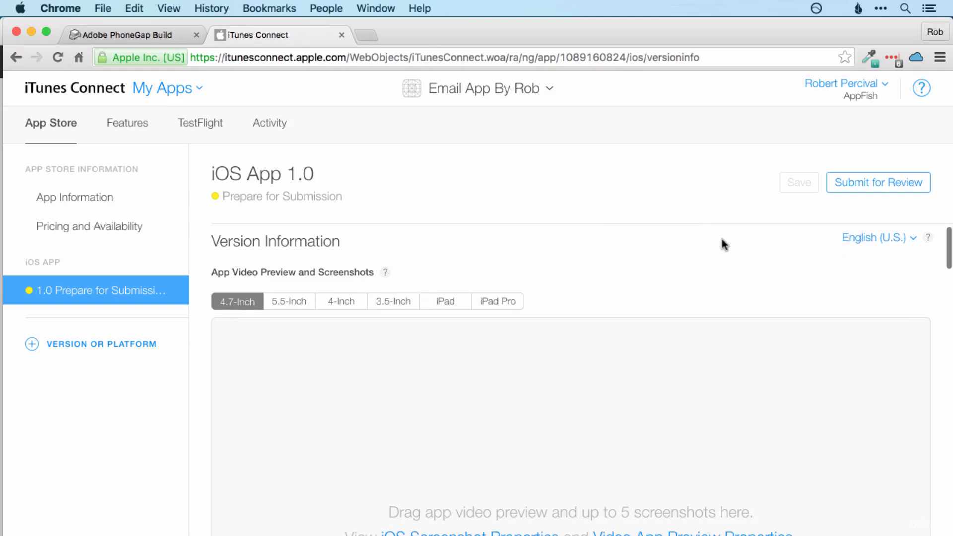
scroll(722, 239, down, 10)
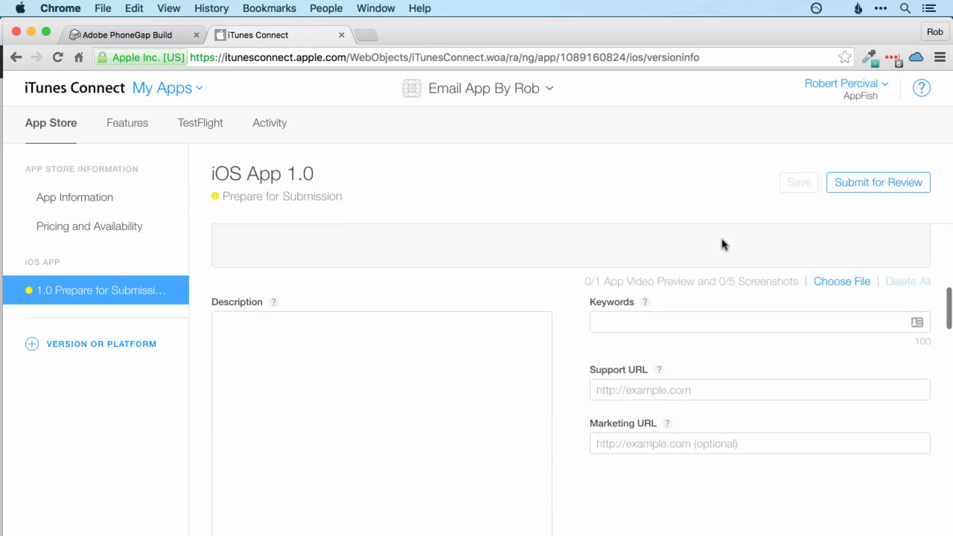
scroll(723, 240, down, 5)
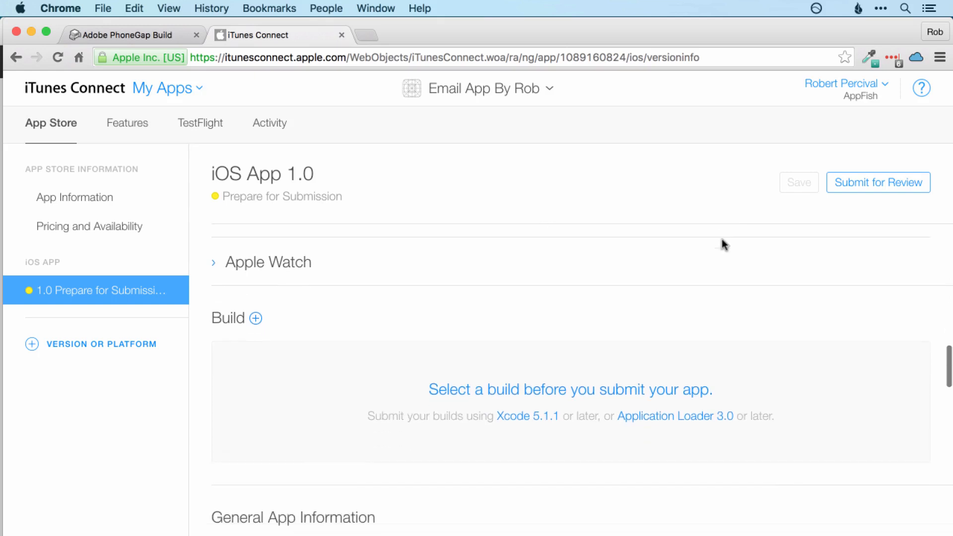
Step: Attach build 1.0 (1.0) to the iOS App 1.0 version
click(551, 377)
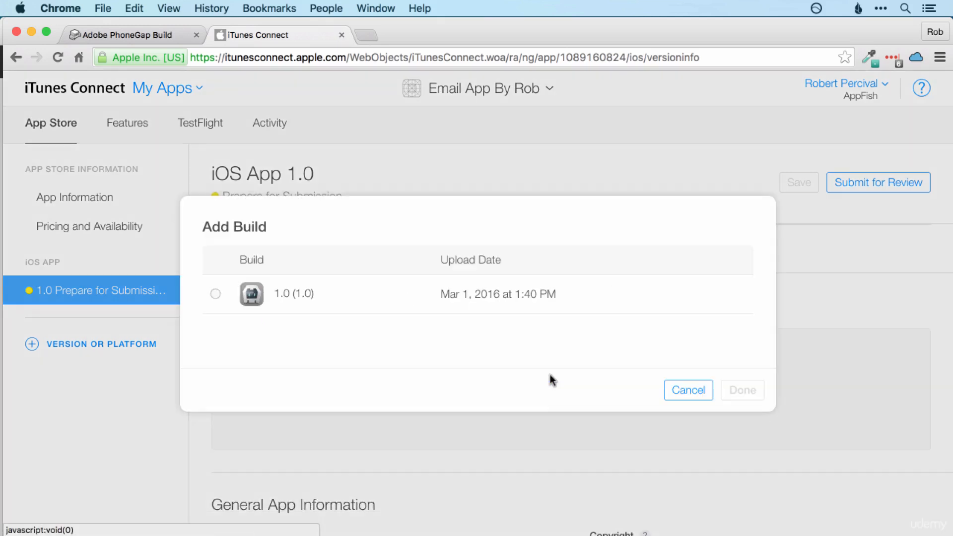
click(216, 294)
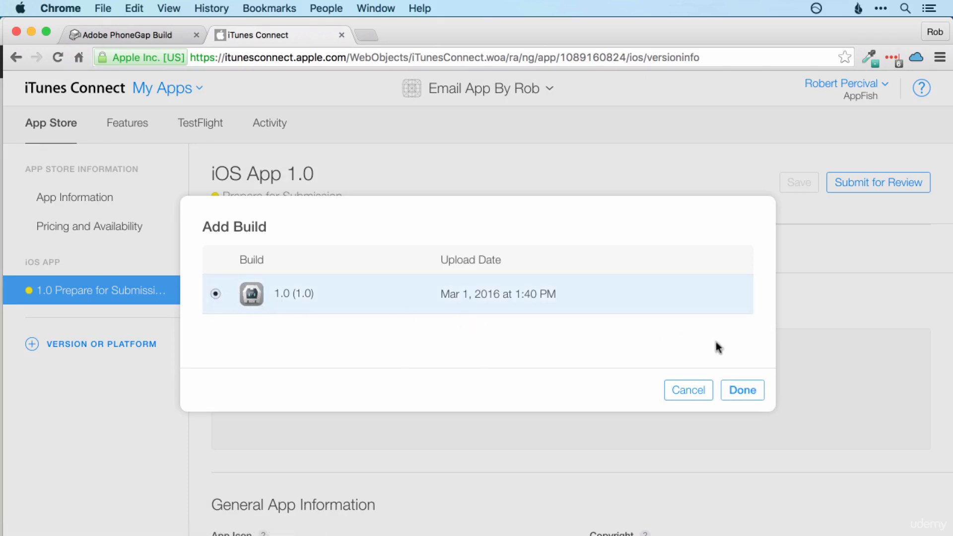
click(743, 392)
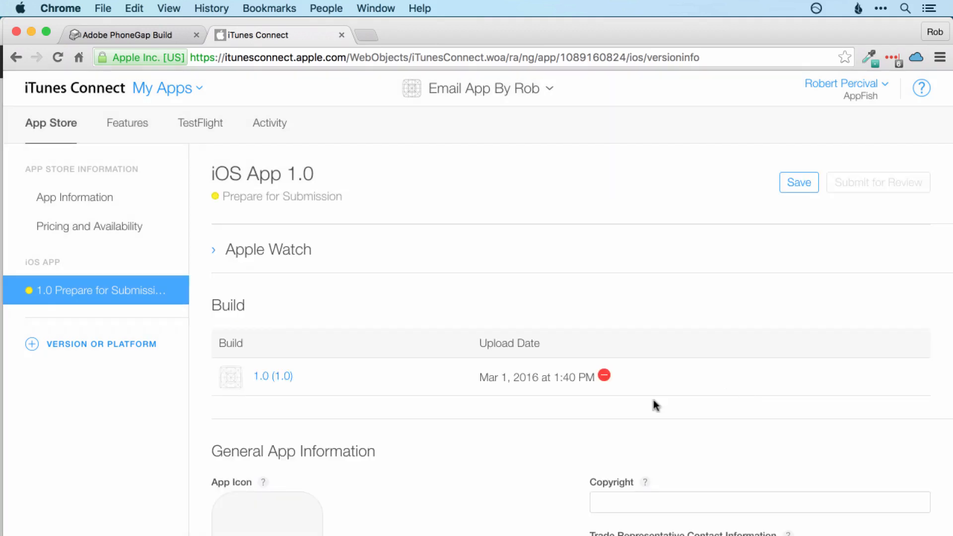
mouse_move(745, 379)
scroll(747, 377, down, 10)
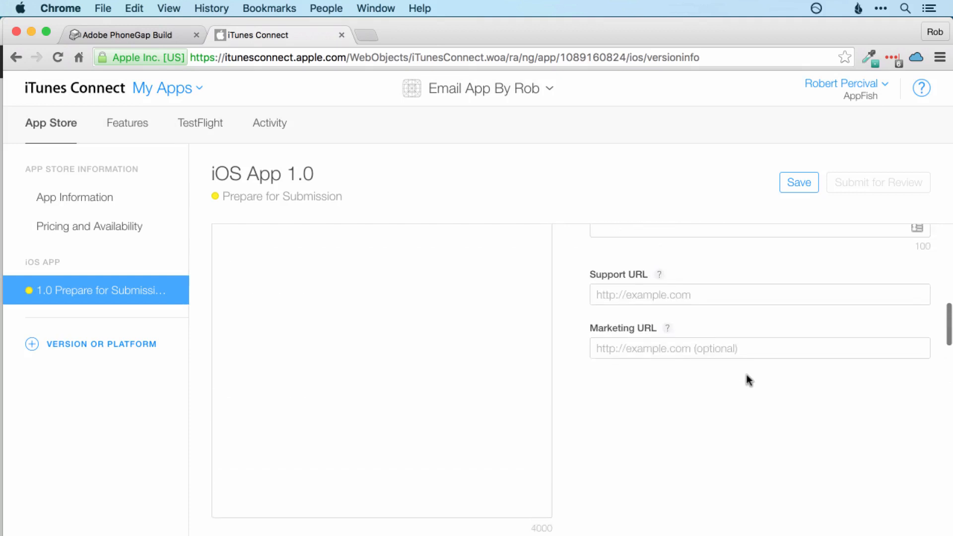
scroll(746, 377, up, 5)
scroll(579, 507, up, 5)
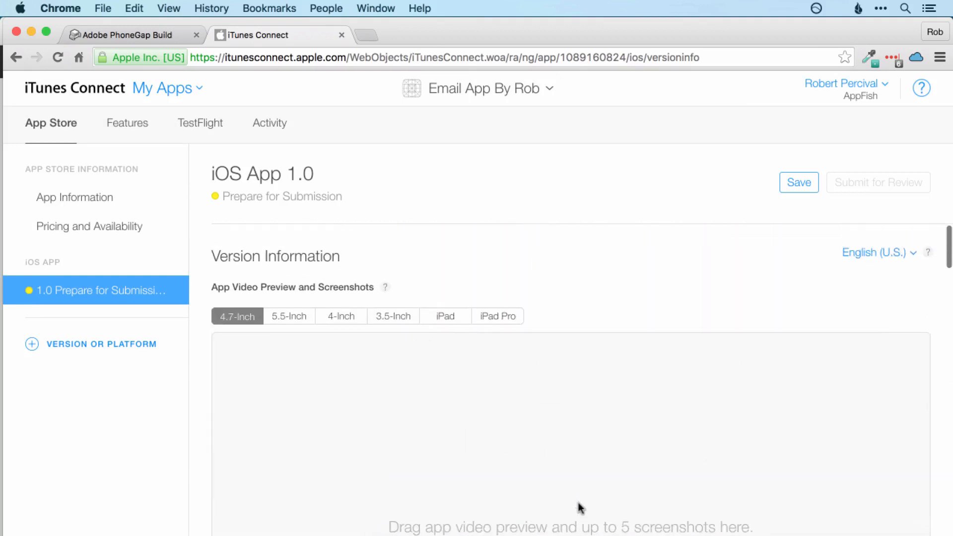
scroll(580, 507, down, 7)
scroll(580, 507, down, 2)
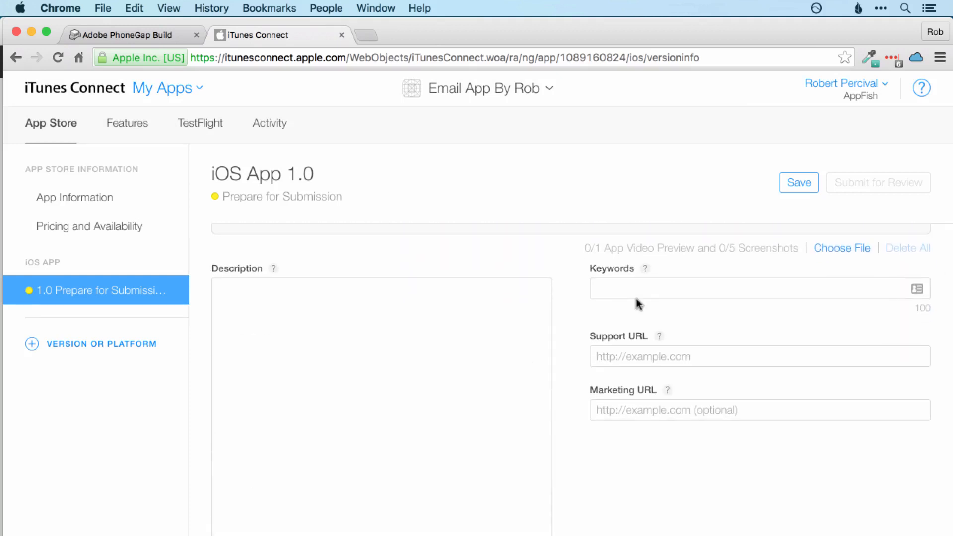
scroll(695, 373, up, 6)
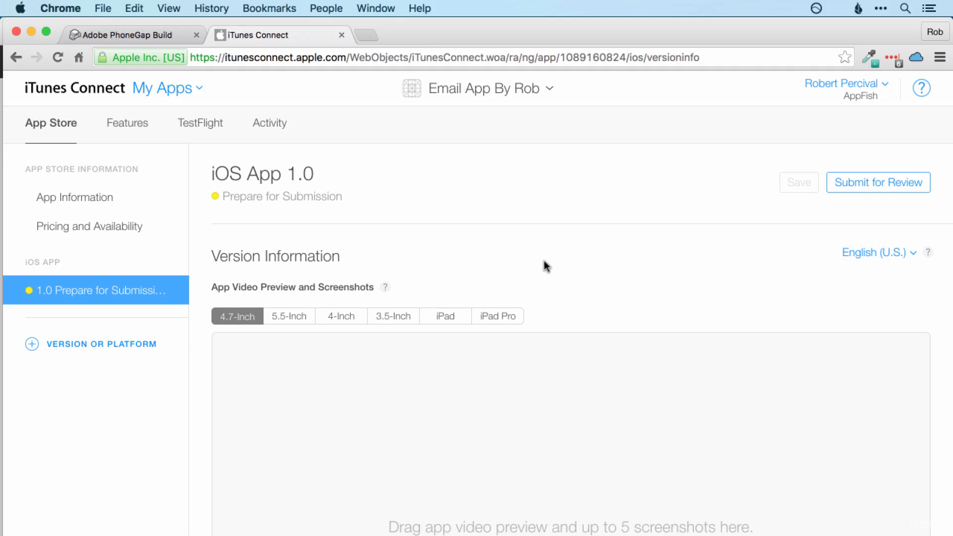
Step: Return to PhoneGap Build and show Robs Email Client's per-platform builds page
click(132, 40)
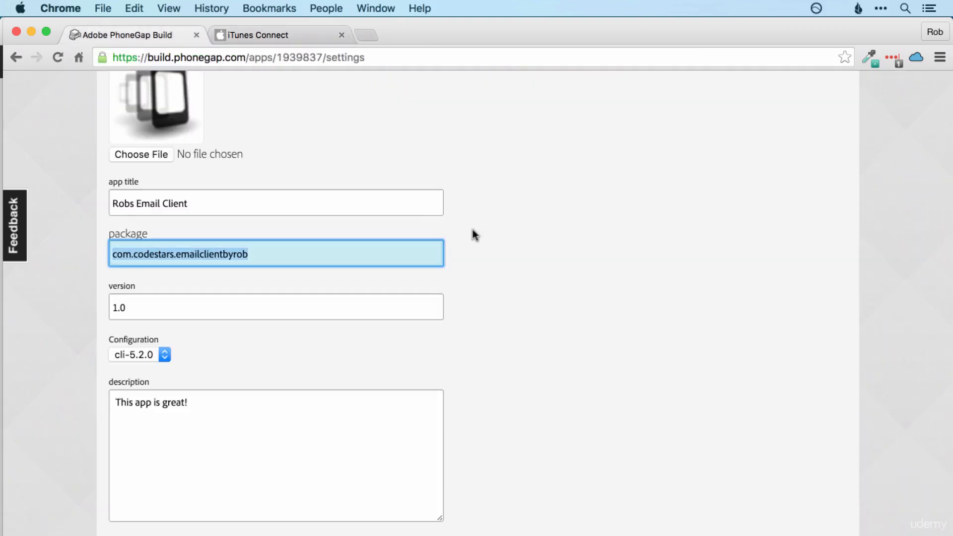
scroll(472, 233, up, 10)
scroll(473, 233, up, 3)
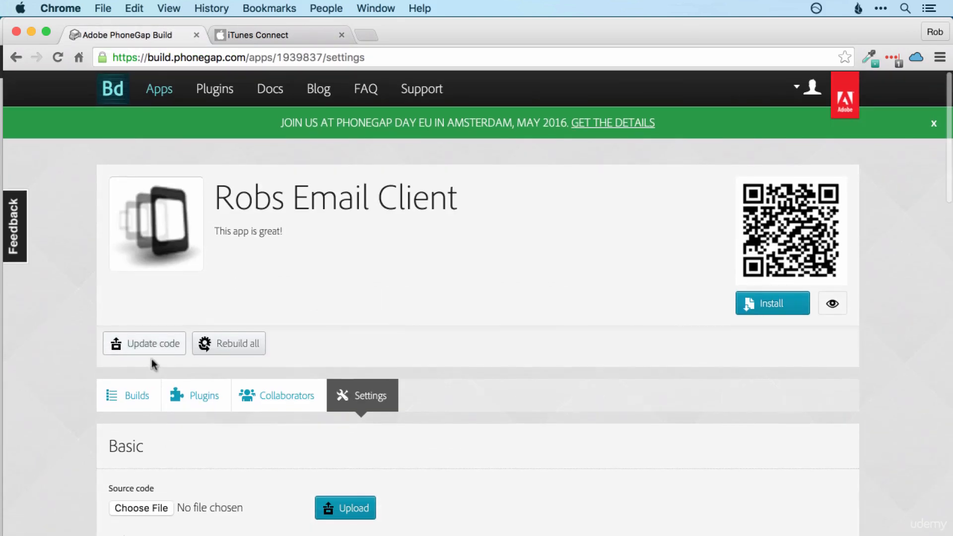
click(131, 396)
scroll(633, 350, down, 5)
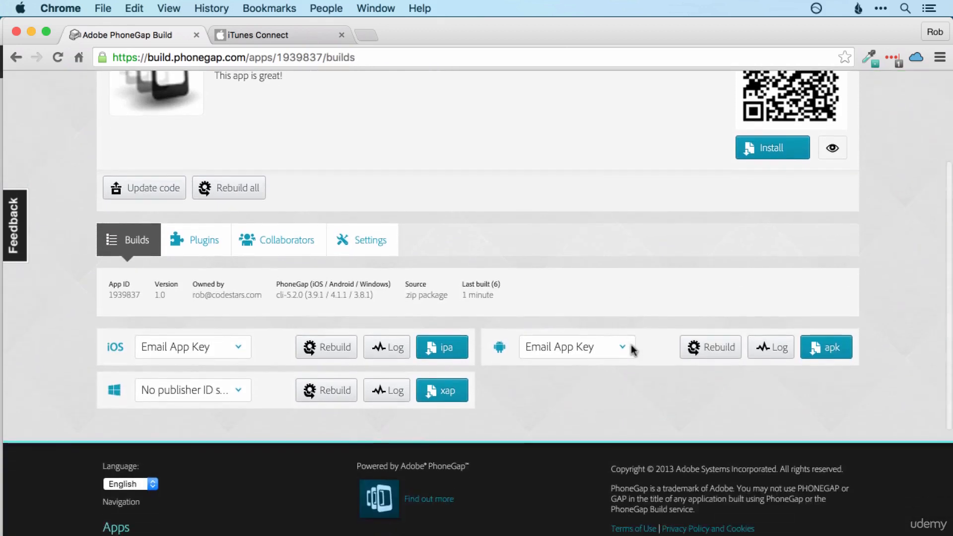